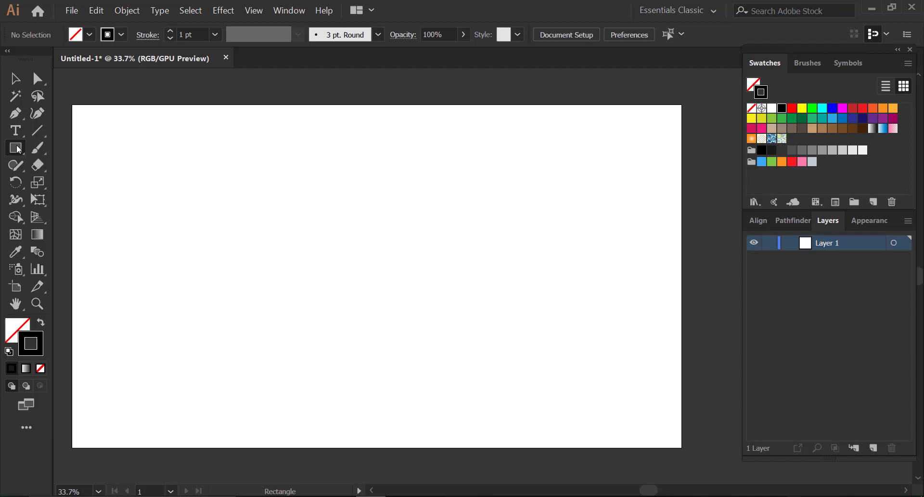
# Draw an ellipse near the page centre and shift it up and left
pyautogui.click(16, 148)
pyautogui.click(67, 182)
pyautogui.moveTo(307, 200); pyautogui.dragTo(483, 330)
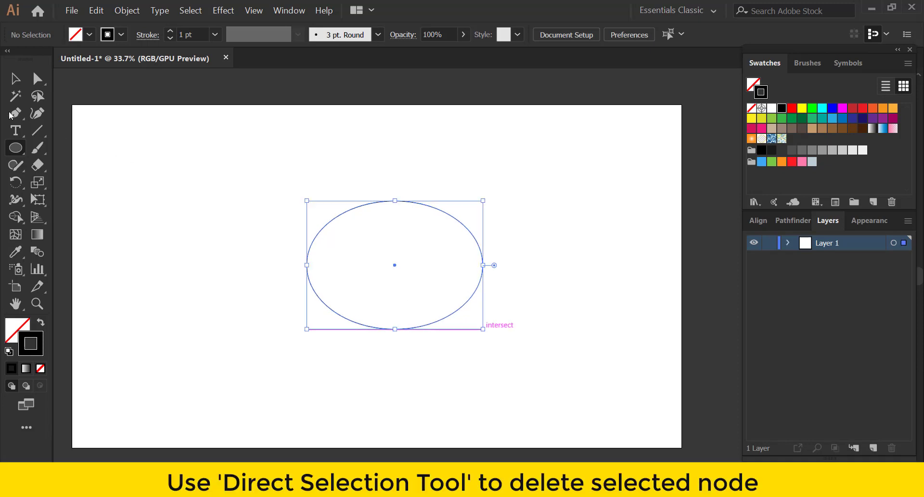
pyautogui.press('v')
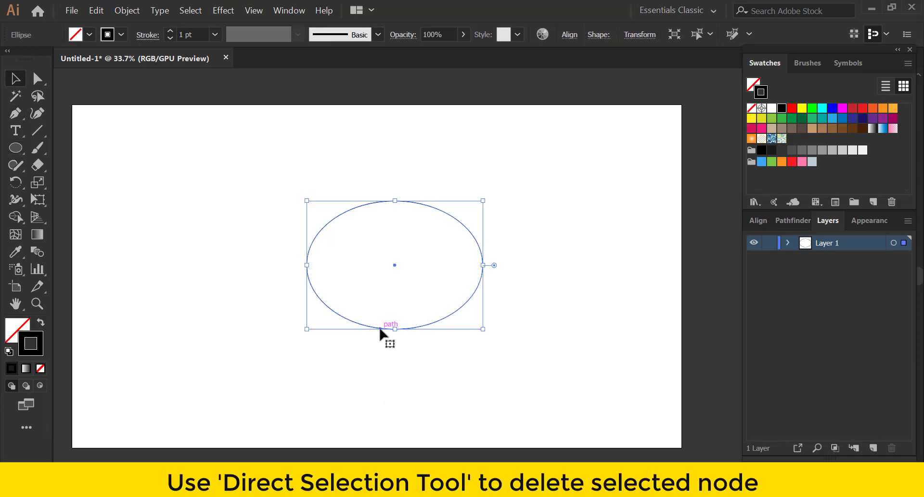
pyautogui.moveTo(381, 330); pyautogui.dragTo(354, 310)
pyautogui.click(364, 344)
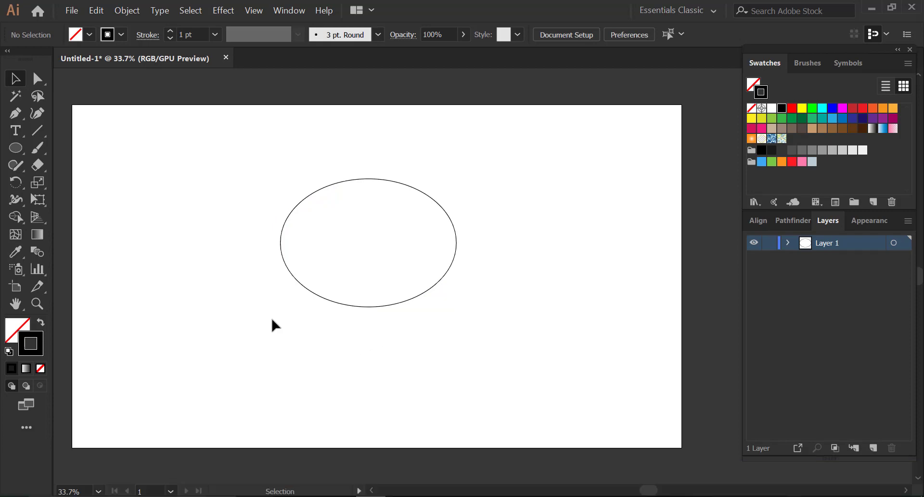
# Delete the ellipse's bottom anchor point with Direct Selection, leaving an open arc
pyautogui.click(322, 298)
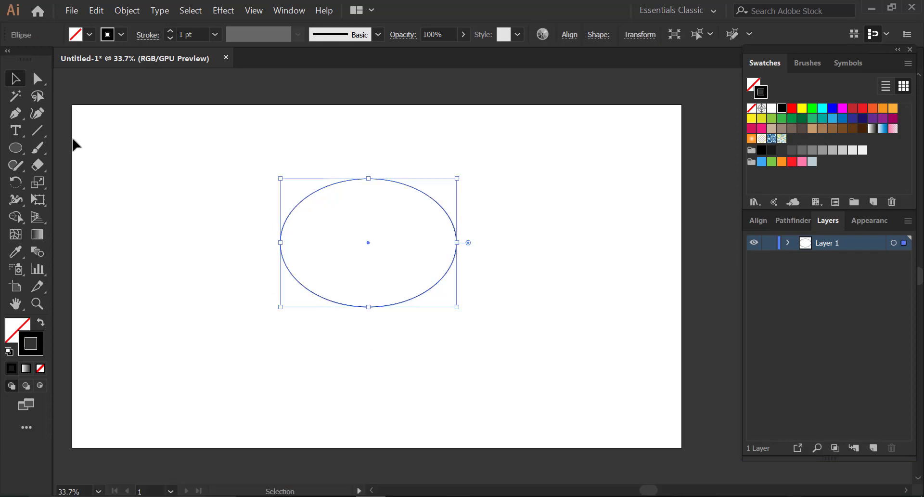
pyautogui.click(43, 83)
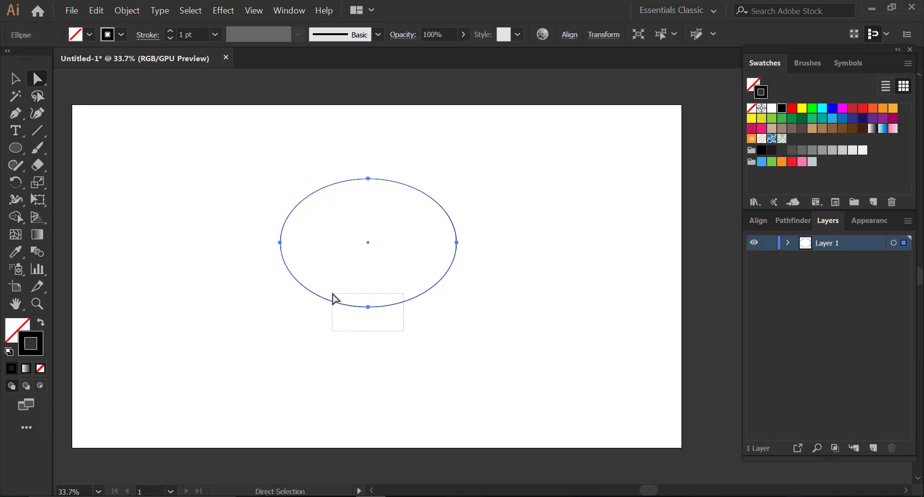
pyautogui.moveTo(403, 331); pyautogui.dragTo(333, 294)
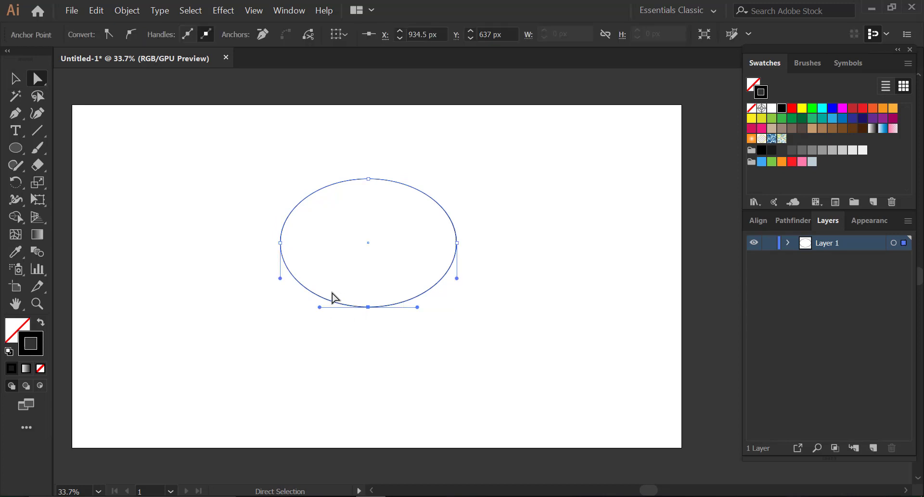
pyautogui.press('Delete')
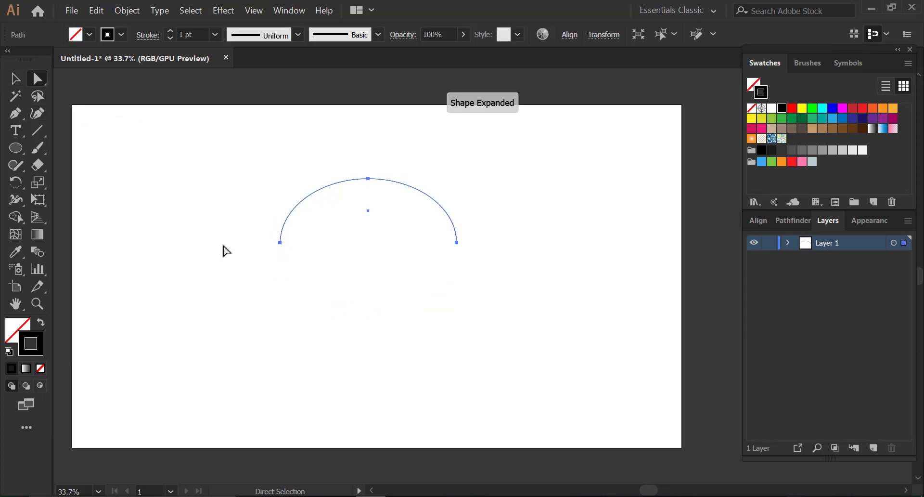
# Join the arc's endpoints into a flat-bottomed dome and round its bottom corners
pyautogui.moveTo(224, 236); pyautogui.dragTo(500, 261)
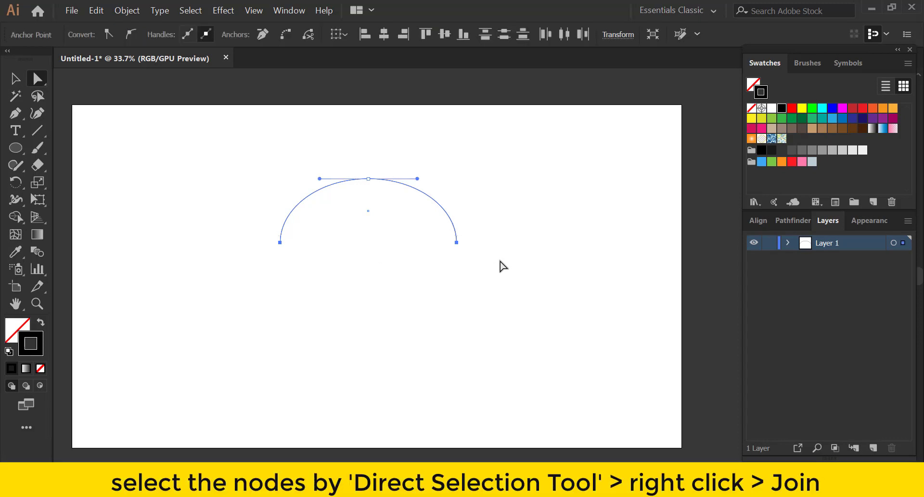
pyautogui.rightClick(456, 240)
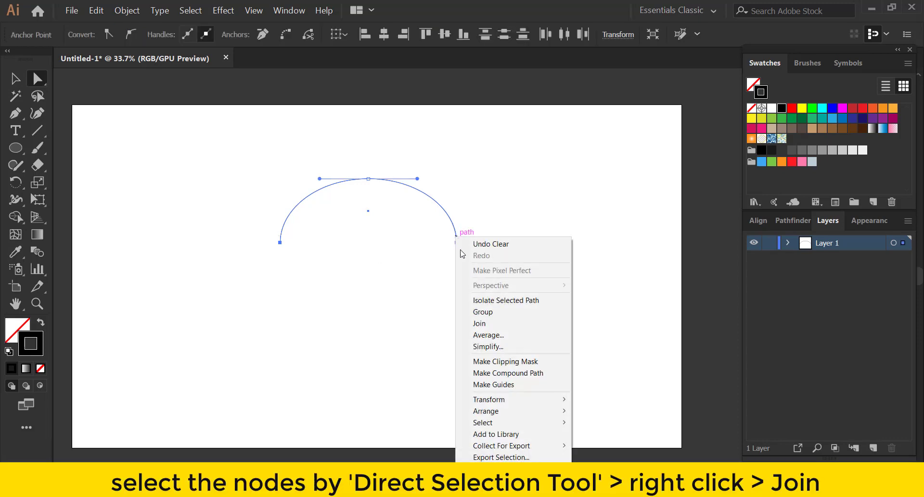
pyautogui.click(474, 324)
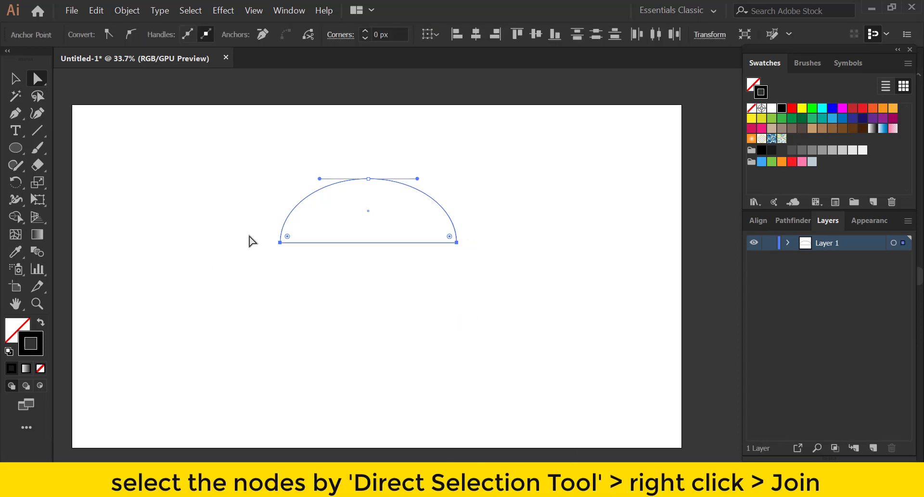
pyautogui.moveTo(287, 235); pyautogui.dragTo(289, 234)
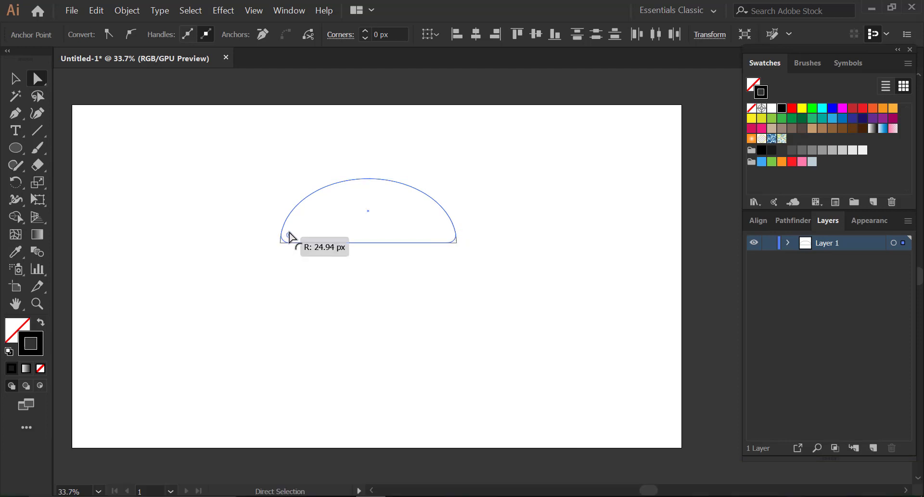
pyautogui.press('v')
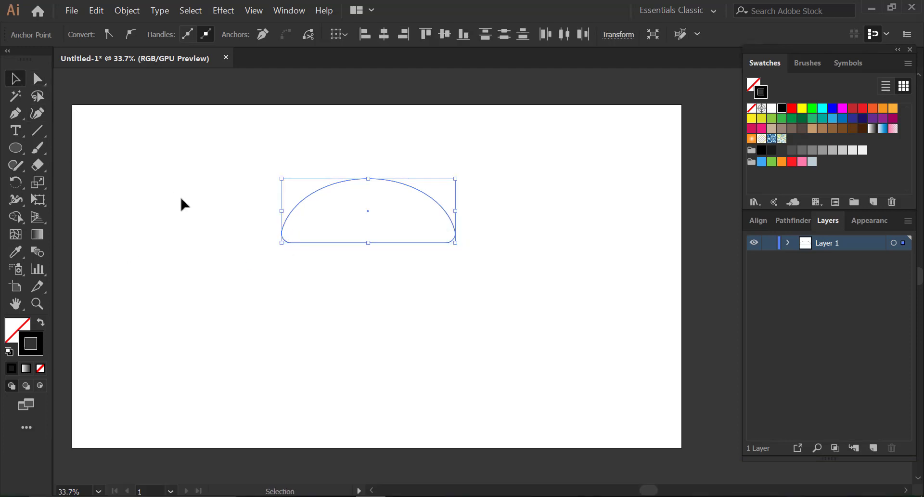
pyautogui.click(181, 200)
# Draw a long rounded rectangle beneath the dome for the bottom bun
pyautogui.moveTo(408, 264); pyautogui.dragTo(392, 243)
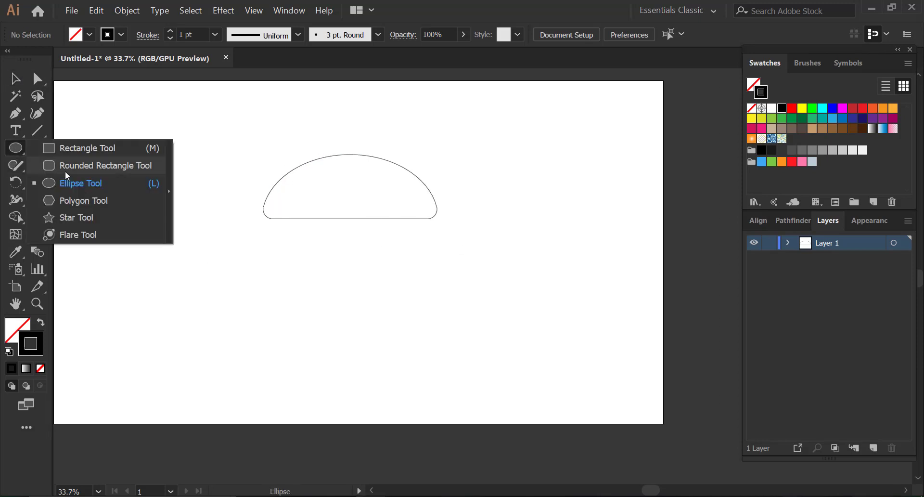
pyautogui.moveTo(15, 153); pyautogui.dragTo(72, 162)
pyautogui.moveTo(263, 233); pyautogui.dragTo(437, 247)
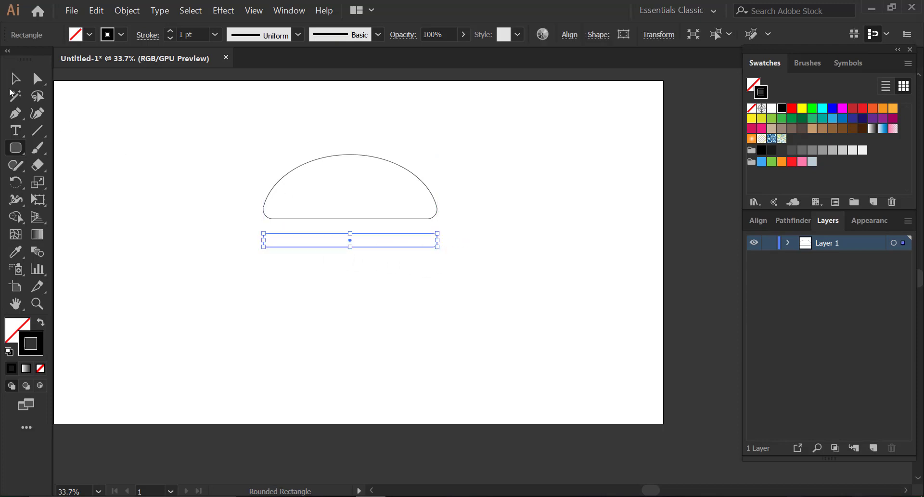
pyautogui.press('v')
pyautogui.click(130, 243)
pyautogui.click(267, 243)
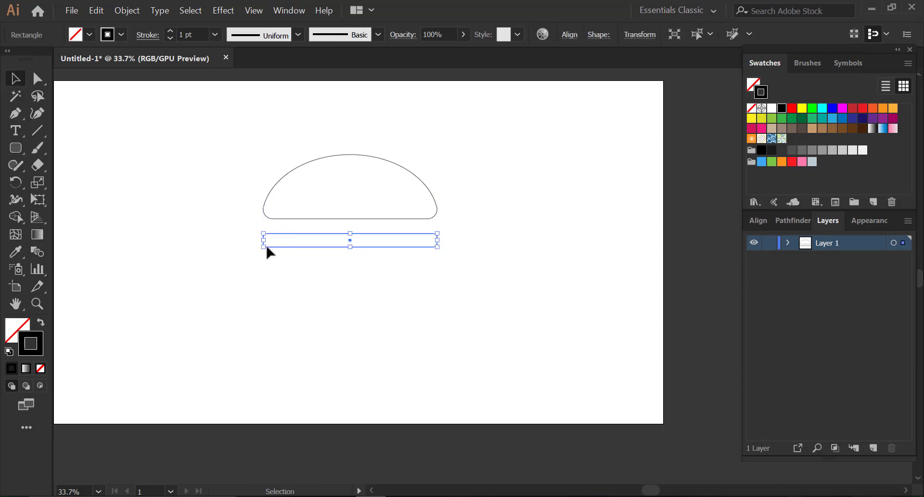
# Zoom in and pan so the dome and bar are centred in view
pyautogui.click(36, 306)
pyautogui.moveTo(245, 215); pyautogui.dragTo(419, 264)
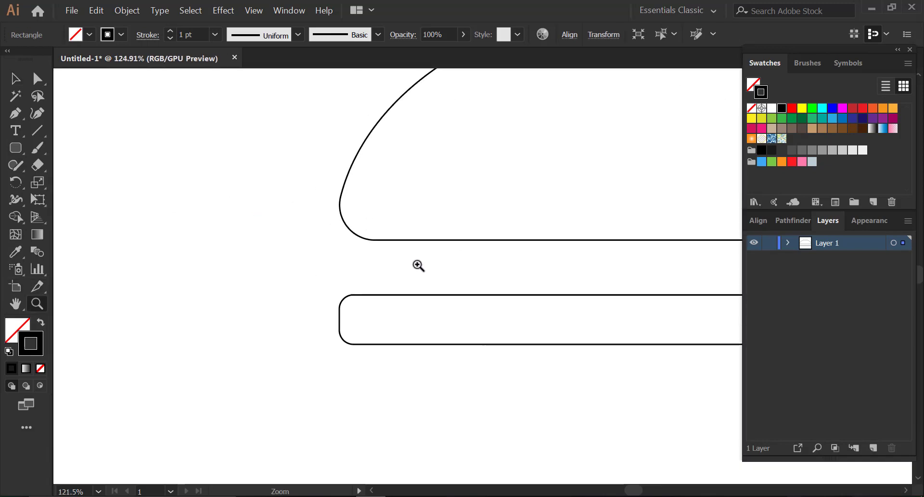
pyautogui.click(18, 82)
pyautogui.click(16, 304)
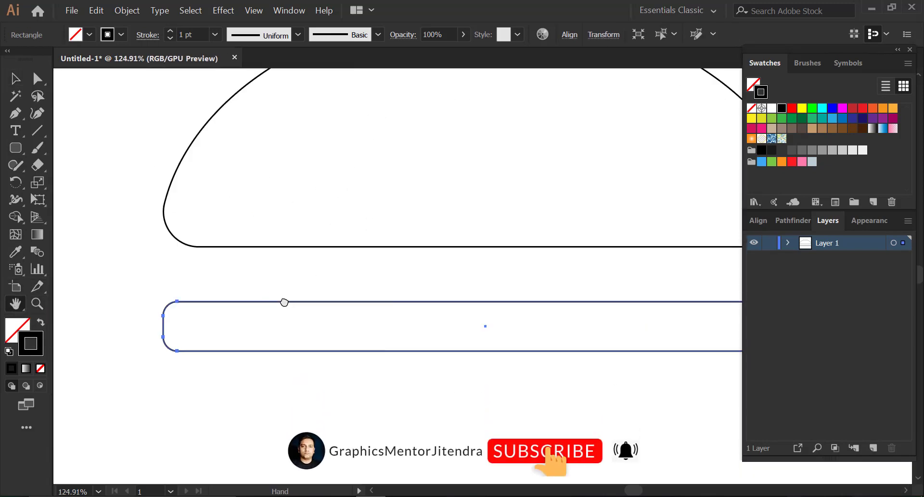
pyautogui.moveTo(555, 285); pyautogui.dragTo(283, 313)
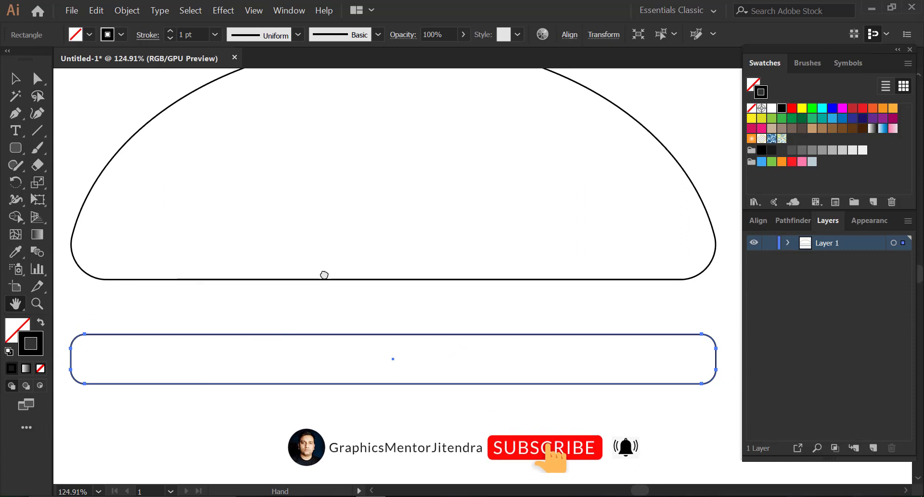
pyautogui.moveTo(322, 273); pyautogui.dragTo(338, 283)
pyautogui.click(16, 79)
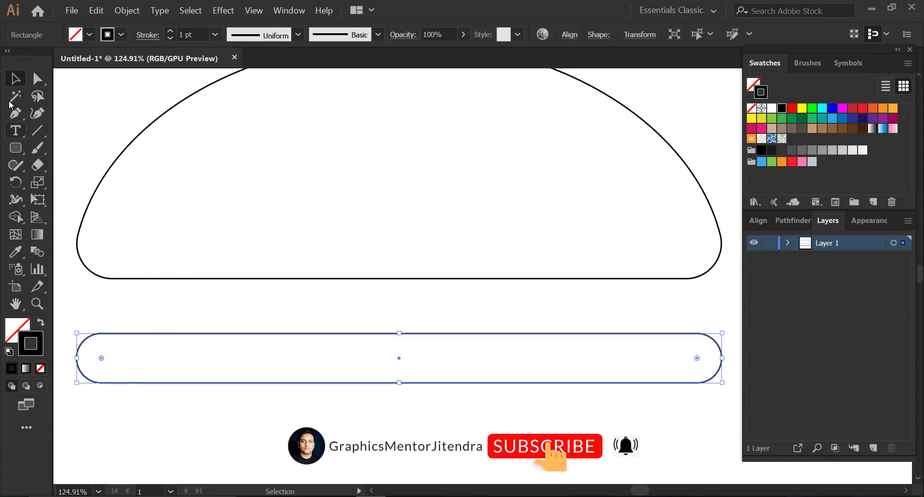
pyautogui.click(308, 385)
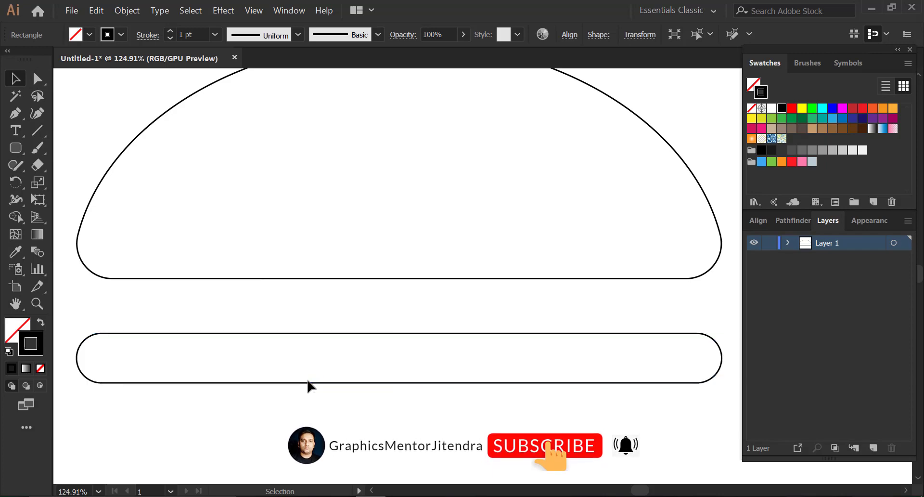
# Duplicate the bottom bar with Copy and Paste in Place
pyautogui.click(339, 334)
pyautogui.click(97, 13)
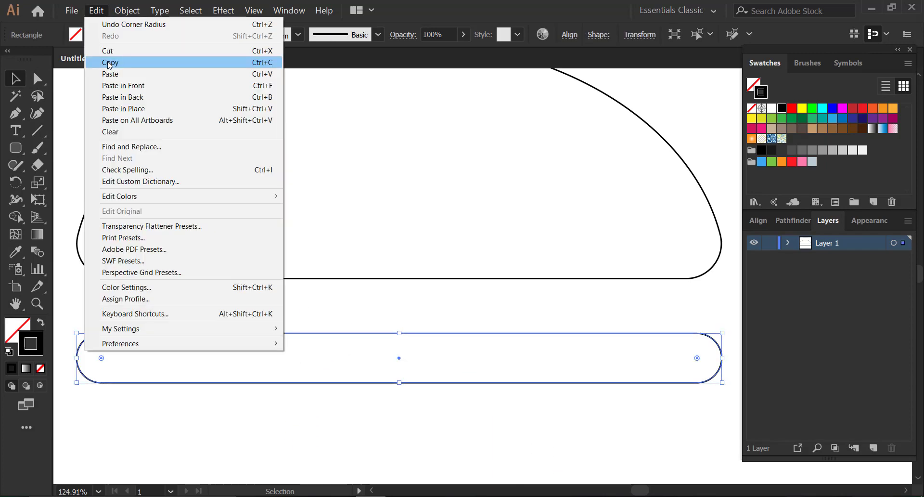
pyautogui.click(110, 62)
pyautogui.click(96, 10)
pyautogui.click(135, 111)
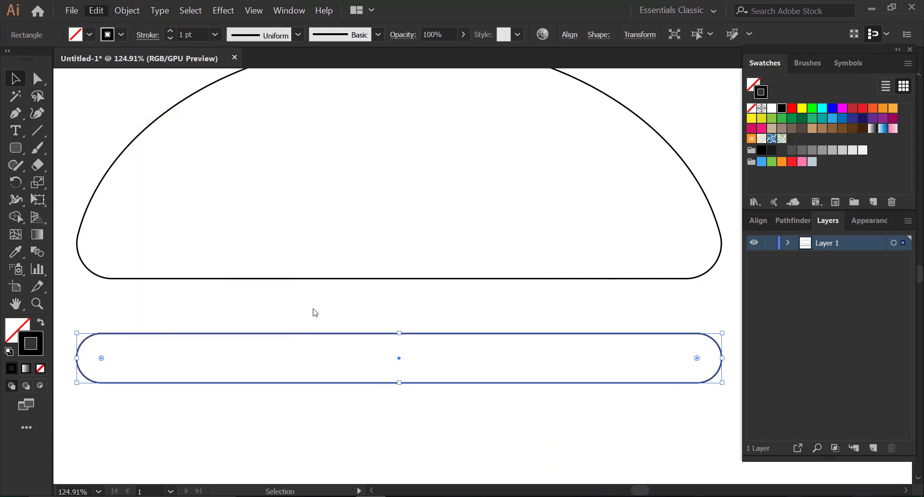
# Move the copy just above the bottom bar, thin it to about 27 px, and round its ends fully
pyautogui.moveTo(332, 334)
pyautogui.mouseDown()
pyautogui.moveTo(335, 283)
pyautogui.moveTo(337, 293)
pyautogui.mouseUp()
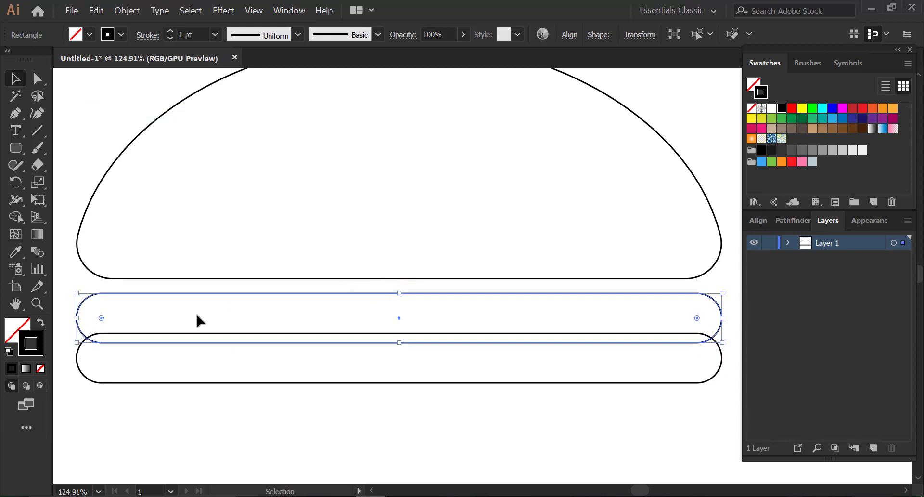
pyautogui.moveTo(101, 320); pyautogui.dragTo(88, 320)
pyautogui.moveTo(399, 293); pyautogui.dragTo(402, 334)
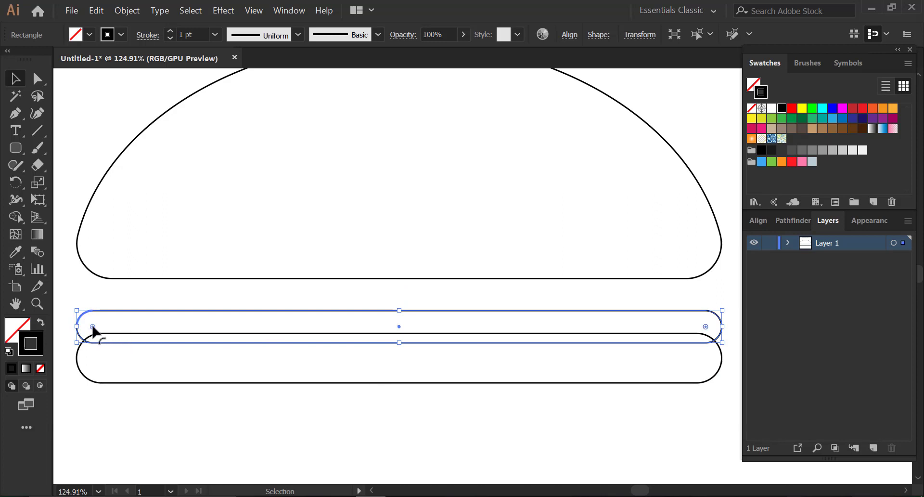
pyautogui.moveTo(93, 327); pyautogui.dragTo(82, 329)
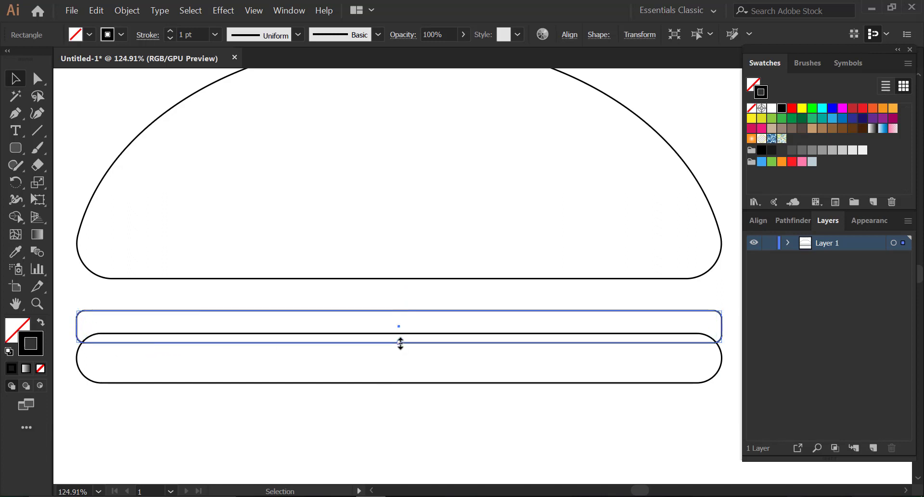
pyautogui.moveTo(400, 342); pyautogui.dragTo(400, 333)
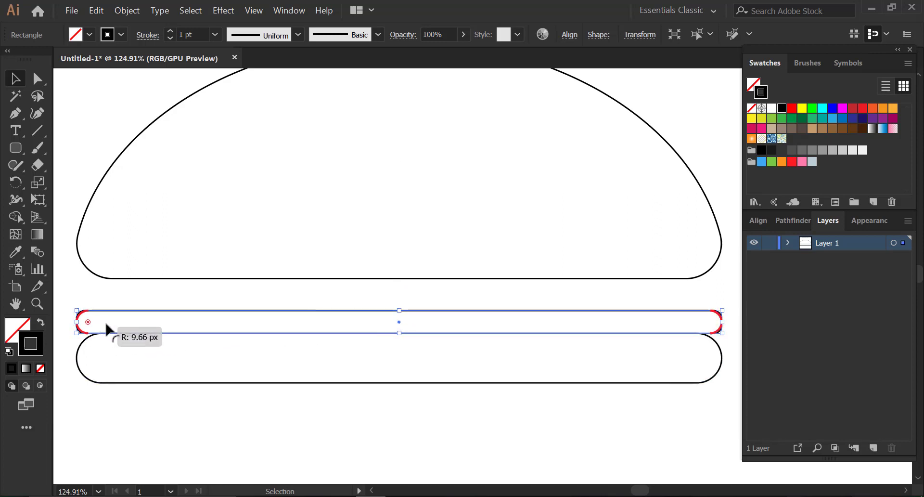
pyautogui.moveTo(83, 321); pyautogui.dragTo(107, 324)
pyautogui.click(92, 295)
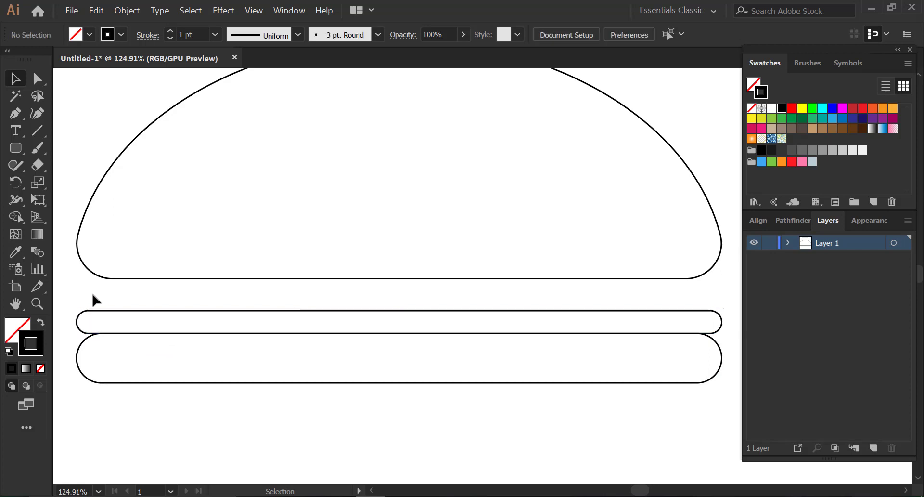
# Select all three burger shapes and set their stroke weight to 8 pt
pyautogui.hotkey('ctrl', 'a')
pyautogui.click(215, 35)
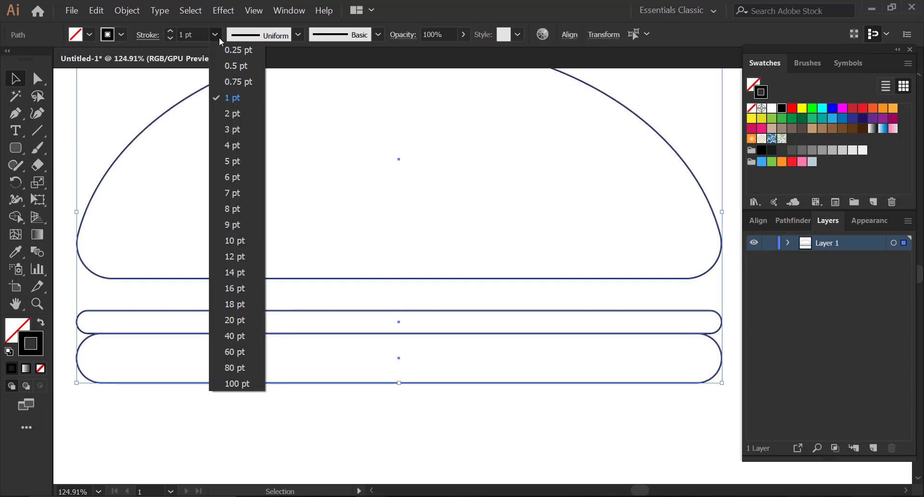
pyautogui.click(233, 209)
pyautogui.click(68, 130)
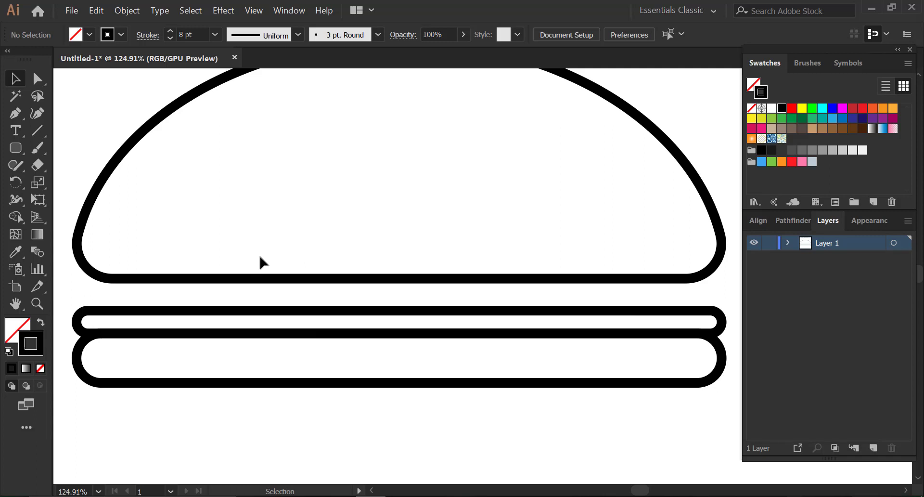
pyautogui.hotkey('ctrl', '-')
pyautogui.hotkey('ctrl', '-')
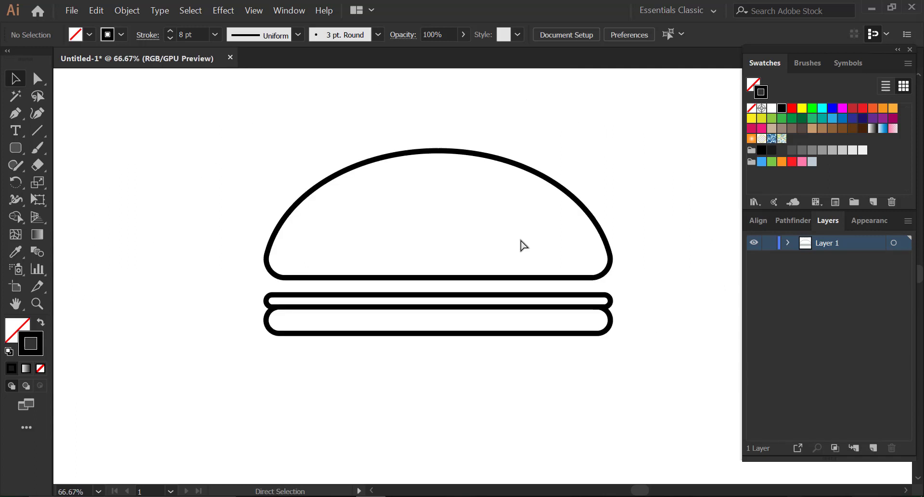
pyautogui.moveTo(417, 309)
pyautogui.mouseDown()
pyautogui.moveTo(274, 375)
pyautogui.moveTo(285, 361)
pyautogui.mouseUp()
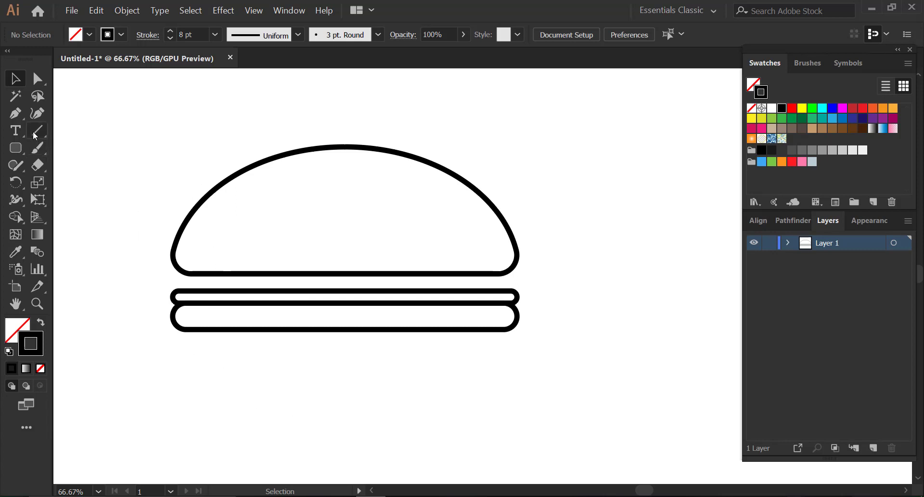
# Start a Pen path at the bun's lower-left corner with the first lettuce curves
pyautogui.click(15, 113)
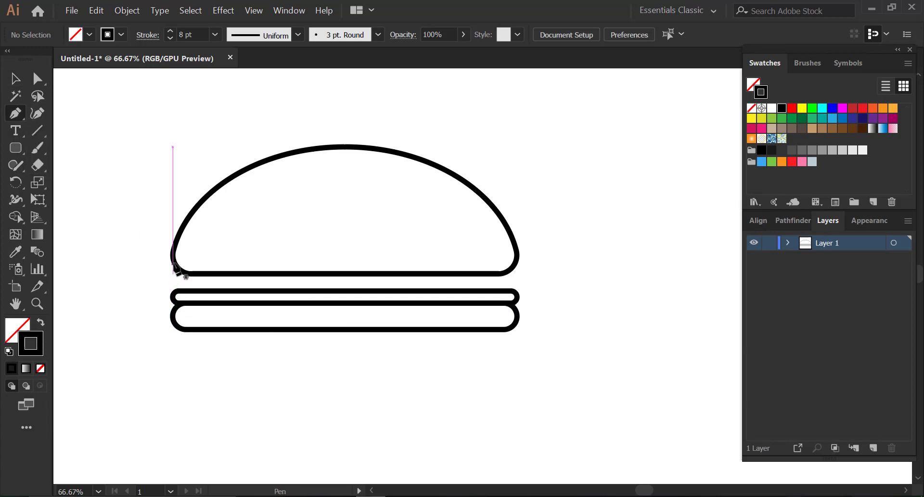
pyautogui.click(174, 262)
pyautogui.moveTo(181, 288); pyautogui.dragTo(211, 302)
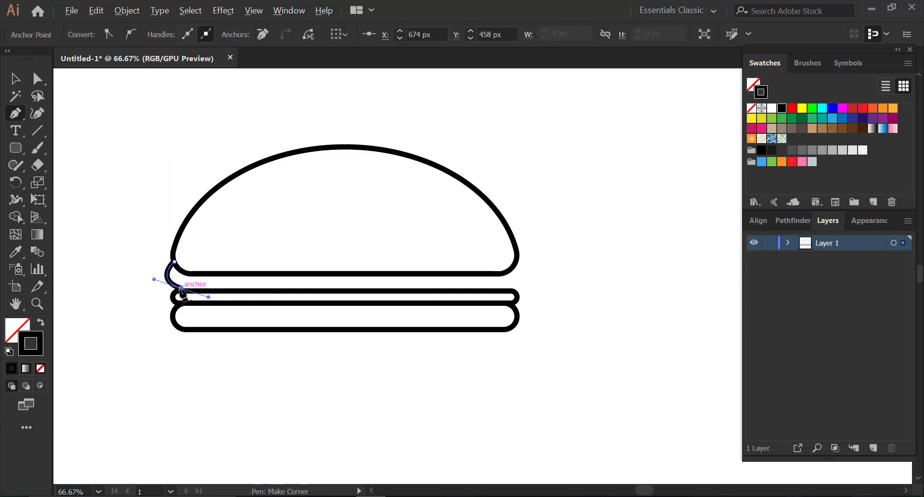
pyautogui.click(181, 288)
pyautogui.moveTo(191, 297); pyautogui.dragTo(220, 277)
pyautogui.hotkey('ctrl', '1')
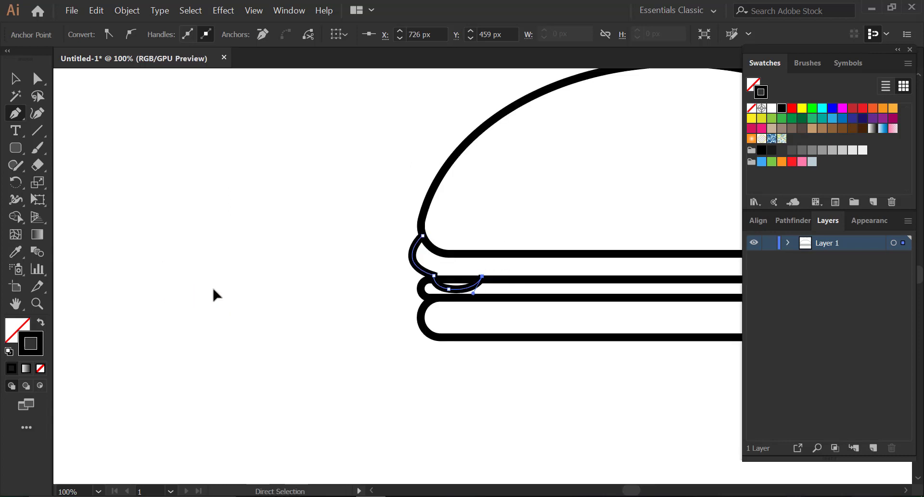
pyautogui.moveTo(518, 300)
pyautogui.mouseDown()
pyautogui.moveTo(232, 329)
pyautogui.moveTo(288, 353)
pyautogui.moveTo(318, 322)
pyautogui.moveTo(350, 355)
pyautogui.mouseUp()
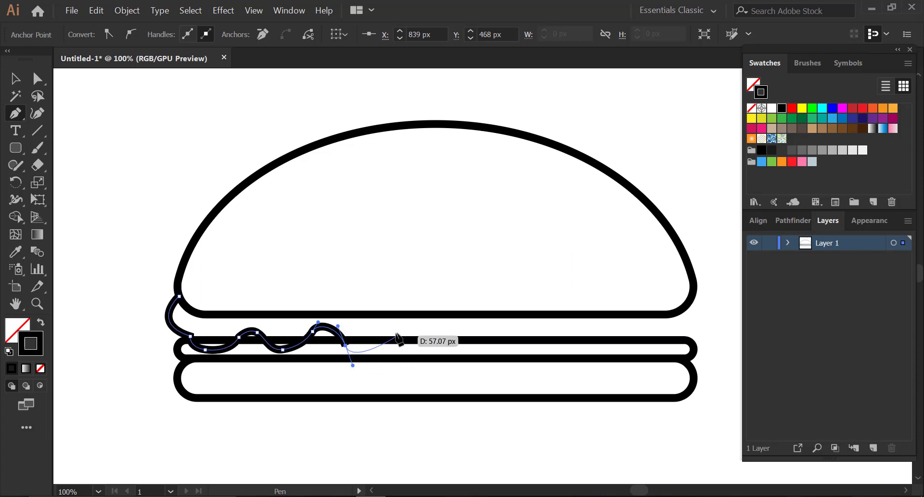
# Add wavy peaks and dips across to the bun's right edge and close the lettuce at its start
pyautogui.moveTo(396, 330); pyautogui.dragTo(397, 310)
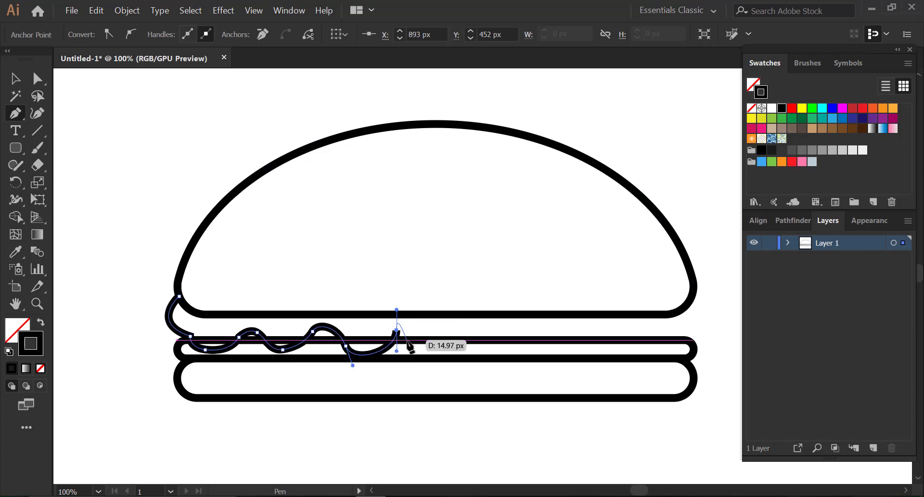
pyautogui.moveTo(421, 326); pyautogui.dragTo(443, 350)
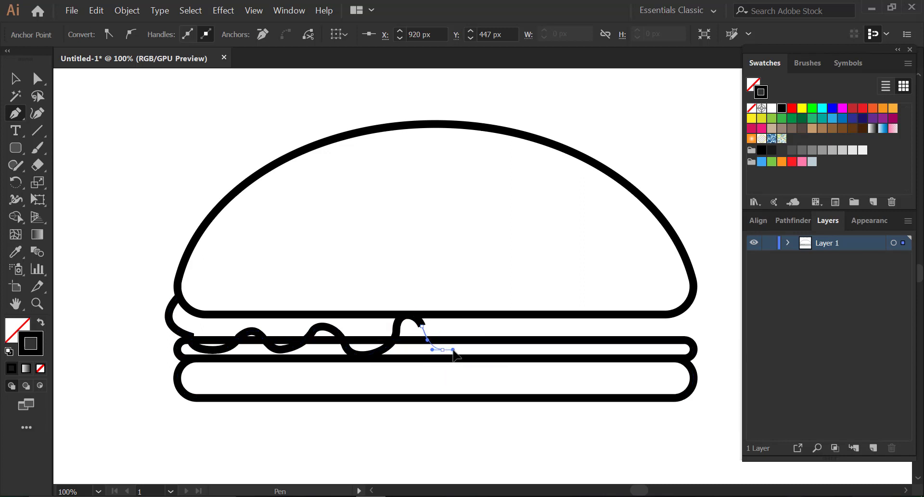
pyautogui.moveTo(494, 330); pyautogui.dragTo(501, 312)
pyautogui.click(510, 345)
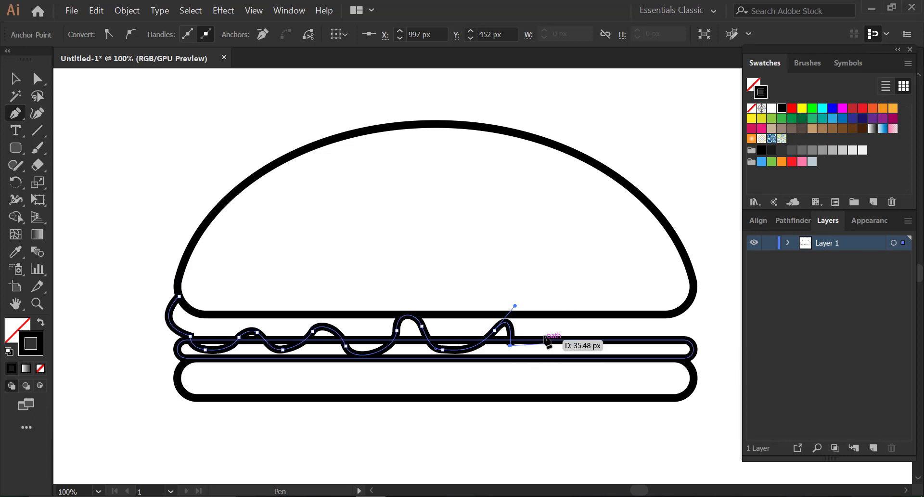
pyautogui.moveTo(548, 330); pyautogui.dragTo(577, 290)
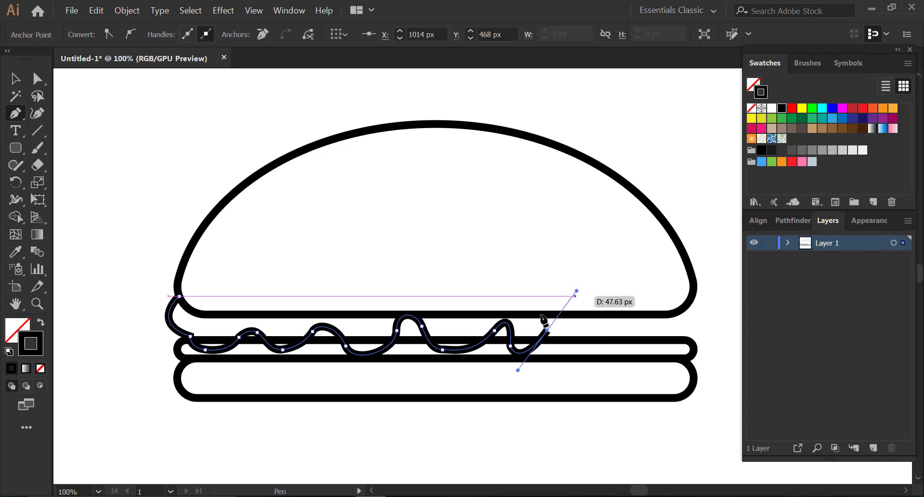
pyautogui.moveTo(567, 323)
pyautogui.mouseDown()
pyautogui.moveTo(571, 345)
pyautogui.moveTo(659, 334)
pyautogui.moveTo(646, 334)
pyautogui.moveTo(693, 348)
pyautogui.moveTo(704, 339)
pyautogui.mouseUp()
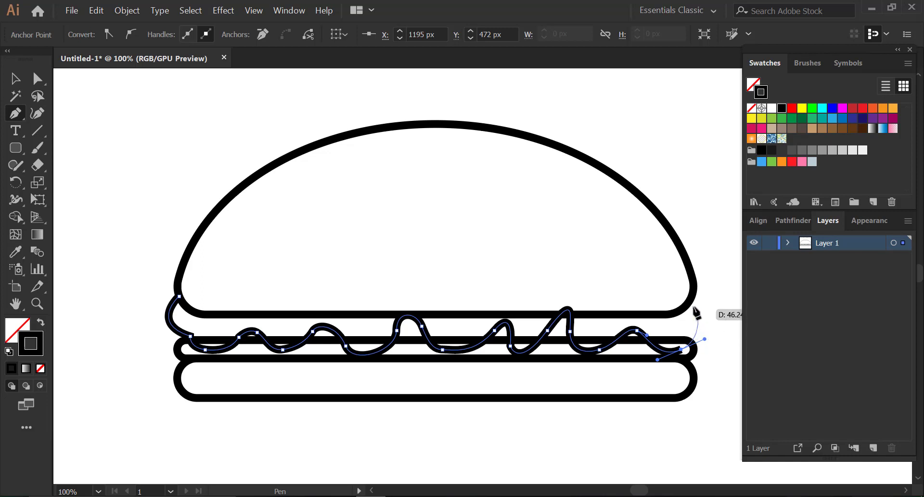
pyautogui.moveTo(689, 303); pyautogui.dragTo(678, 303)
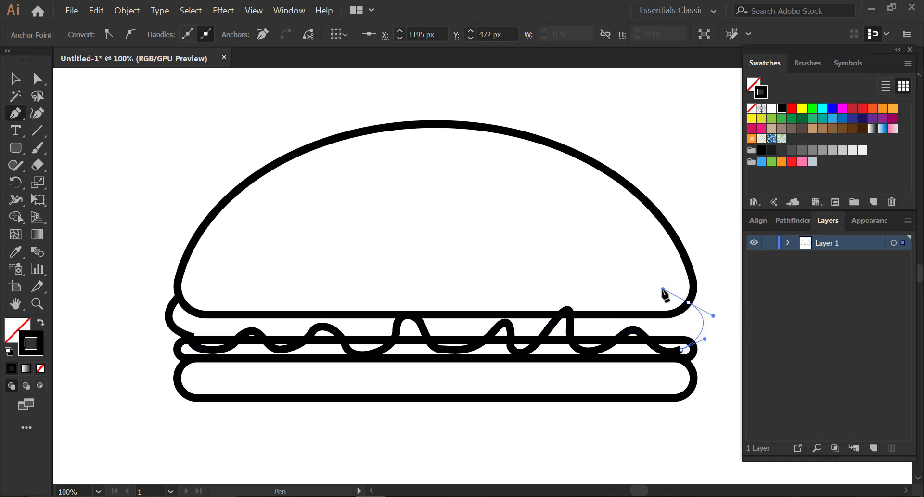
pyautogui.click(191, 335)
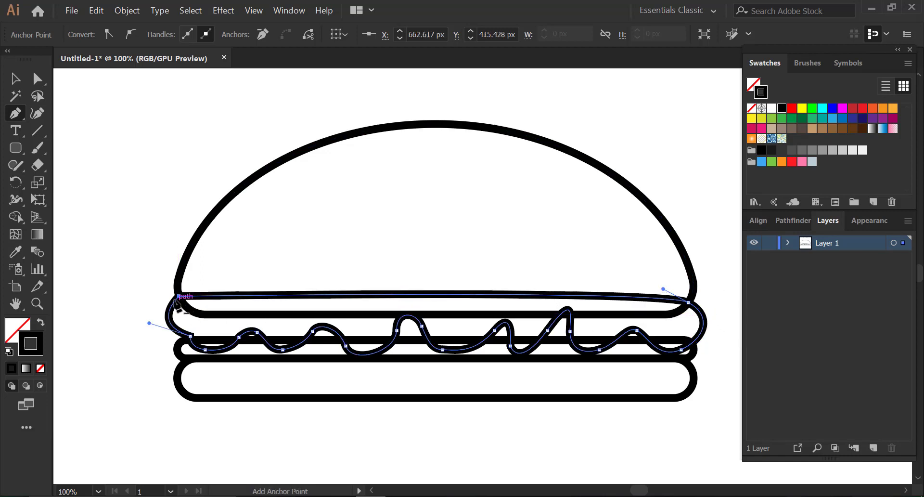
pyautogui.click(37, 79)
pyautogui.moveTo(191, 336); pyautogui.dragTo(154, 327)
# Drag the lettuce's start, wave and dip anchors and handles into smoother, rounder curves
pyautogui.moveTo(207, 350)
pyautogui.mouseDown()
pyautogui.moveTo(215, 351)
pyautogui.moveTo(193, 355)
pyautogui.mouseUp()
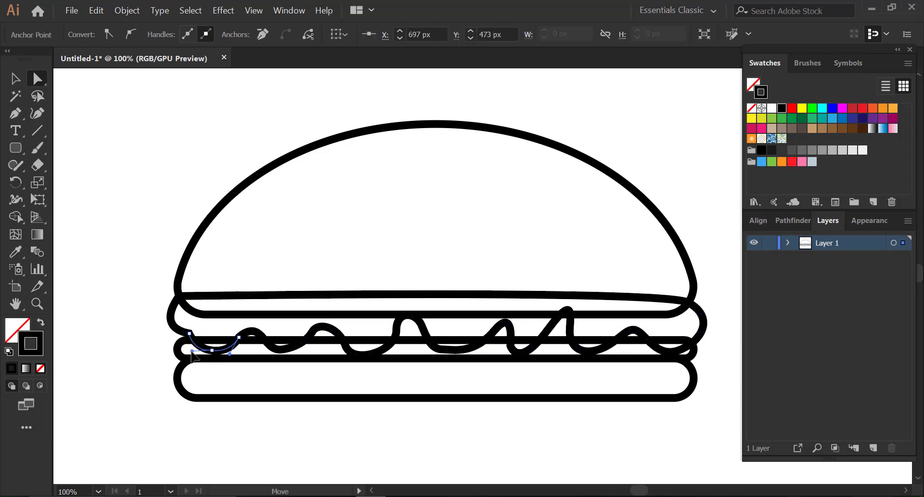
pyautogui.click(313, 331)
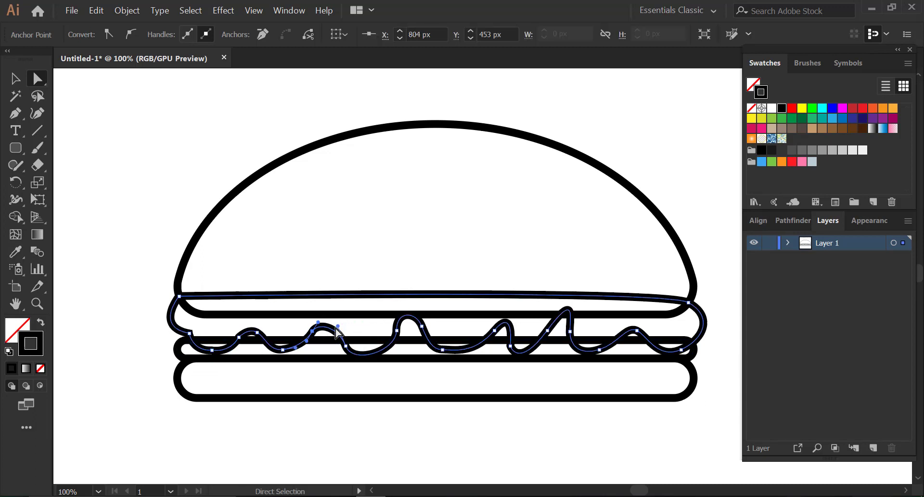
pyautogui.moveTo(318, 324); pyautogui.dragTo(329, 321)
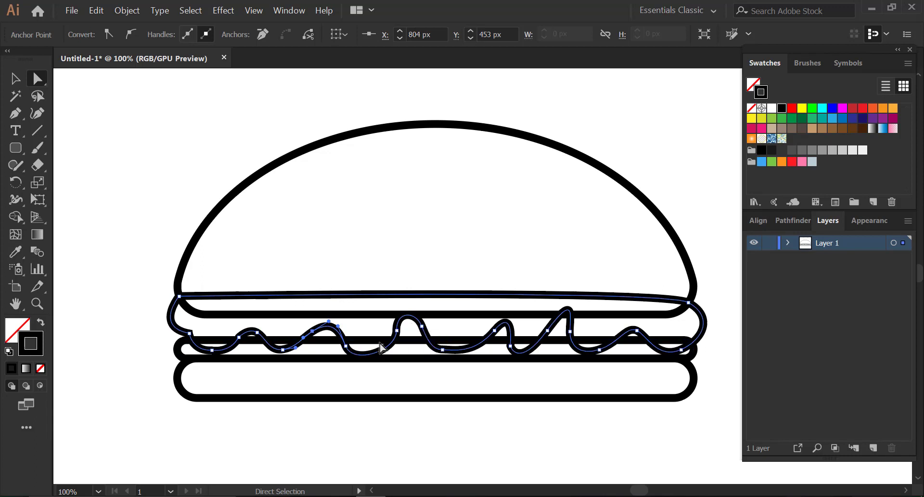
pyautogui.click(422, 326)
pyautogui.moveTo(432, 347); pyautogui.dragTo(422, 341)
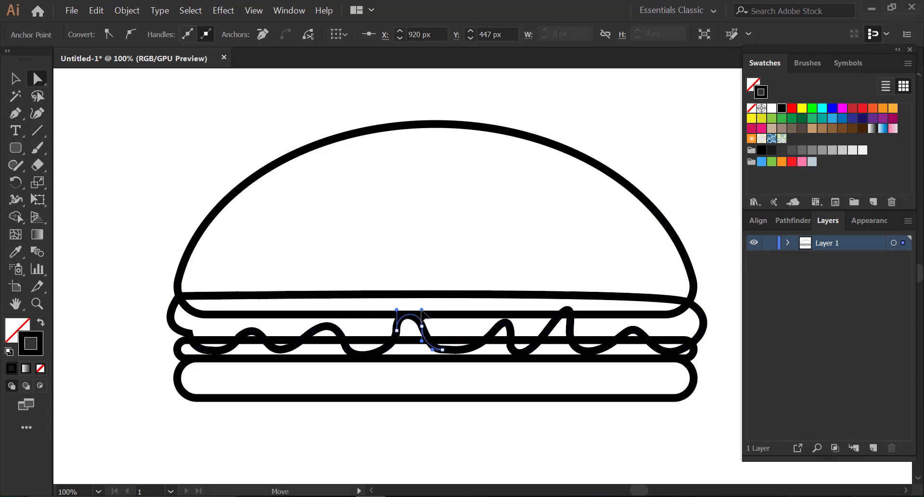
pyautogui.moveTo(494, 331); pyautogui.dragTo(461, 347)
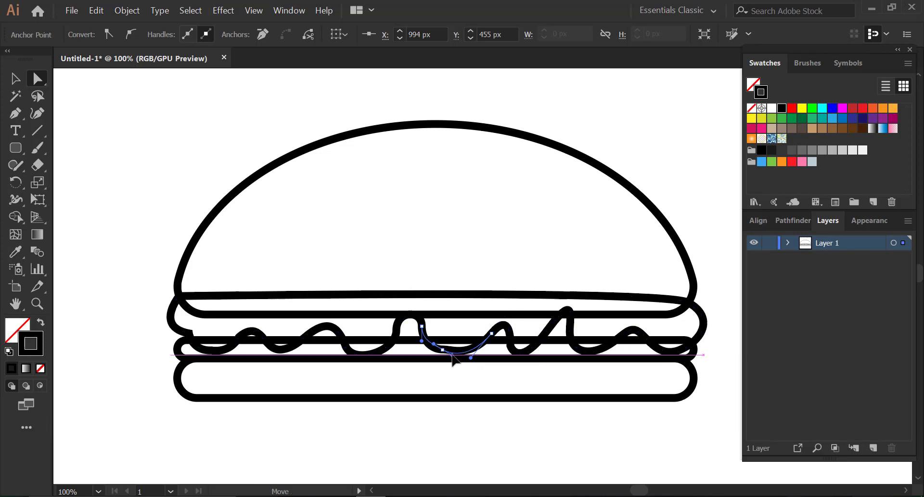
pyautogui.click(684, 359)
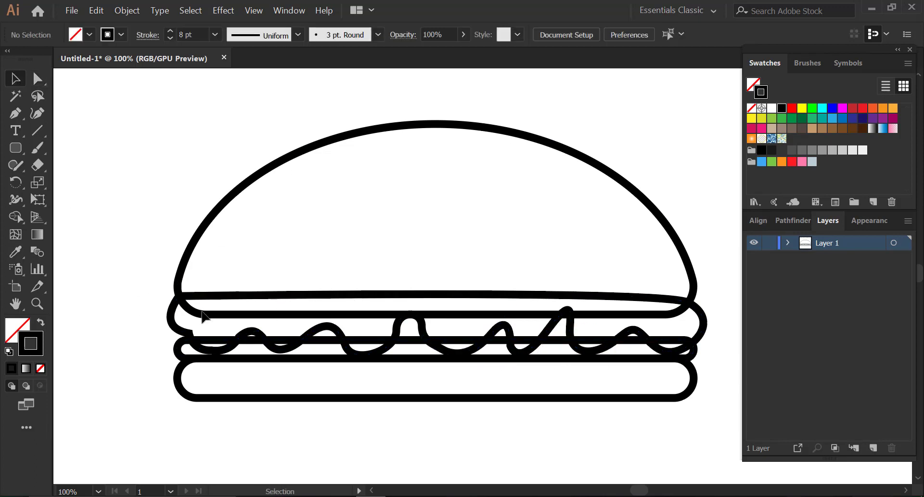
# Alt-drag a copy of the thin patty below the bottom bun and nudge it up to meet it
pyautogui.click(184, 348)
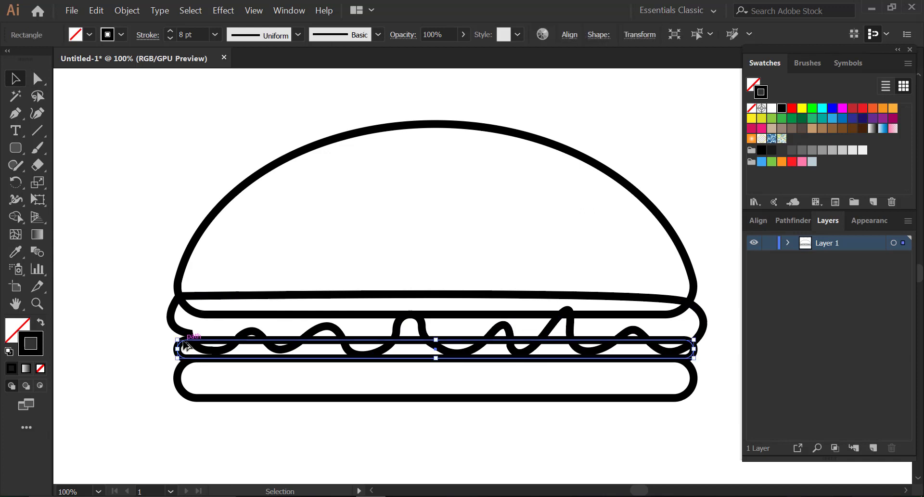
pyautogui.moveTo(185, 345); pyautogui.dragTo(188, 411)
pyautogui.click(243, 382)
pyautogui.moveTo(350, 413); pyautogui.dragTo(342, 345)
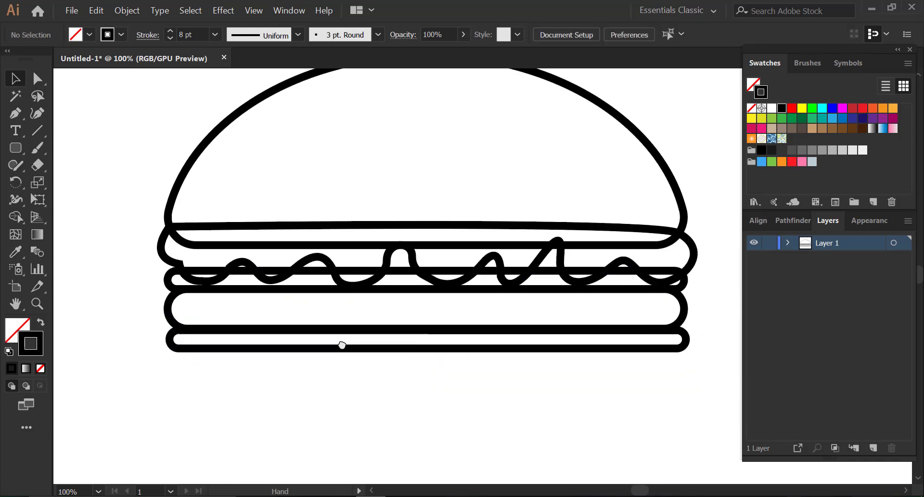
pyautogui.click(318, 350)
pyautogui.press('Up')
pyautogui.press('Up')
pyautogui.press('Up')
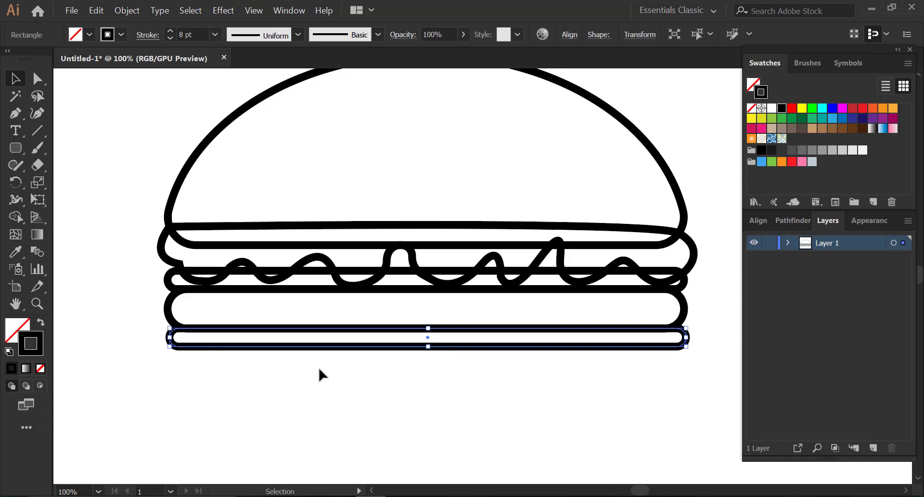
pyautogui.press('Up')
pyautogui.click(319, 369)
pyautogui.moveTo(286, 418); pyautogui.dragTo(285, 386)
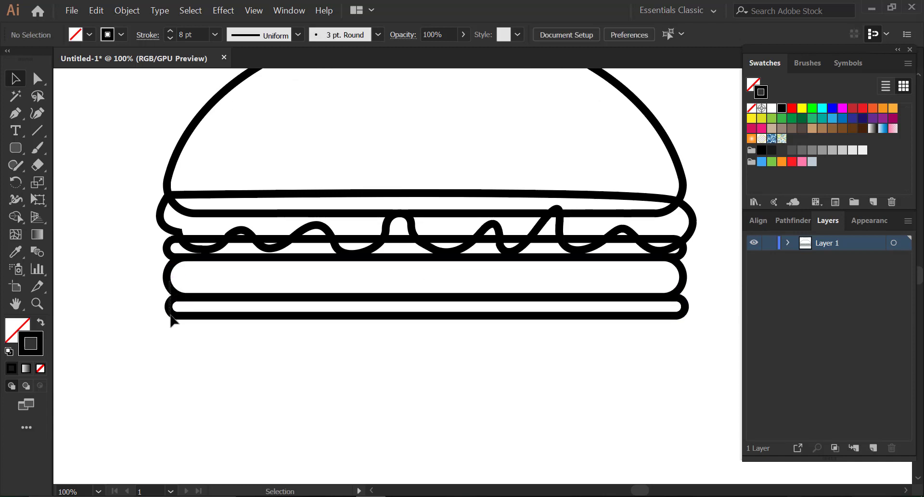
# Alt-drag copies of the thick patty and rounded layer below the stack, then select everything
pyautogui.moveTo(169, 277)
pyautogui.mouseDown()
pyautogui.moveTo(169, 368)
pyautogui.moveTo(166, 361)
pyautogui.mouseUp()
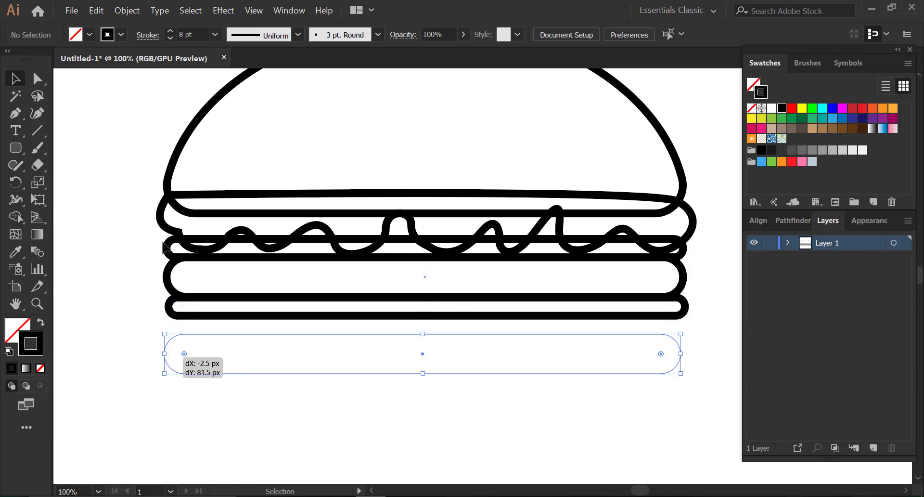
pyautogui.hotkey('ctrl', 'z')
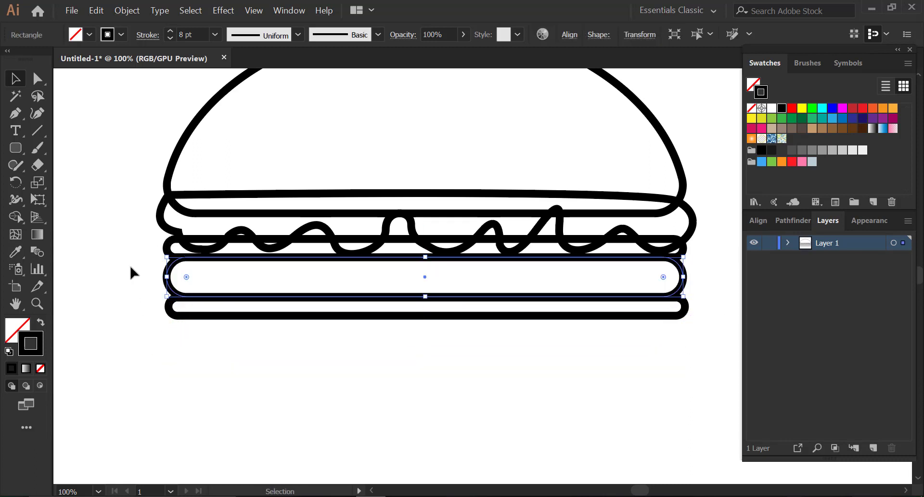
pyautogui.click(129, 260)
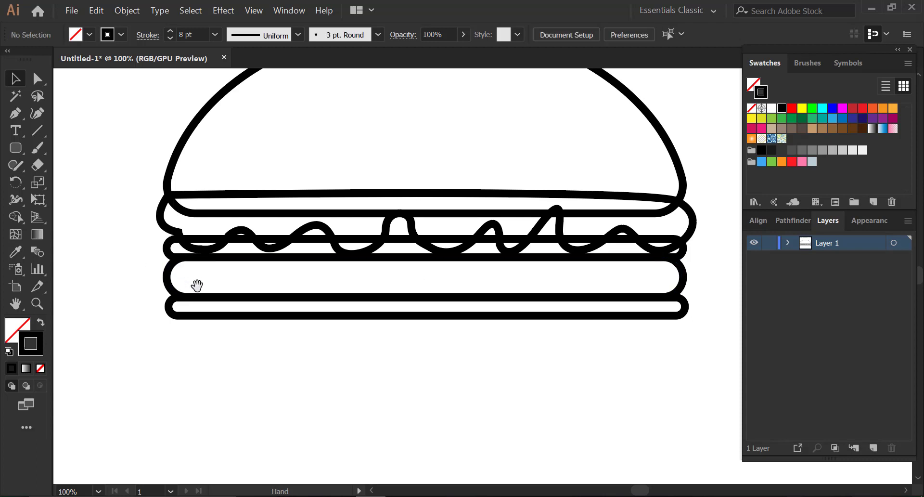
pyautogui.moveTo(195, 285); pyautogui.dragTo(187, 283)
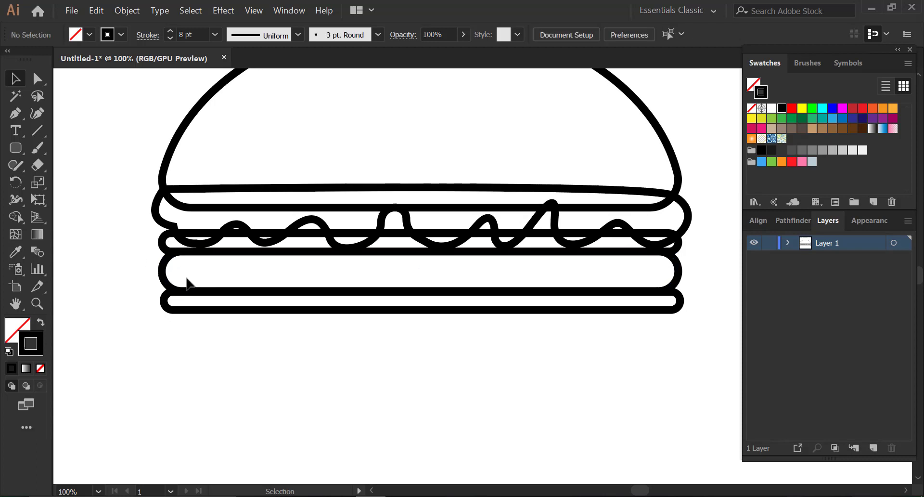
pyautogui.click(170, 304)
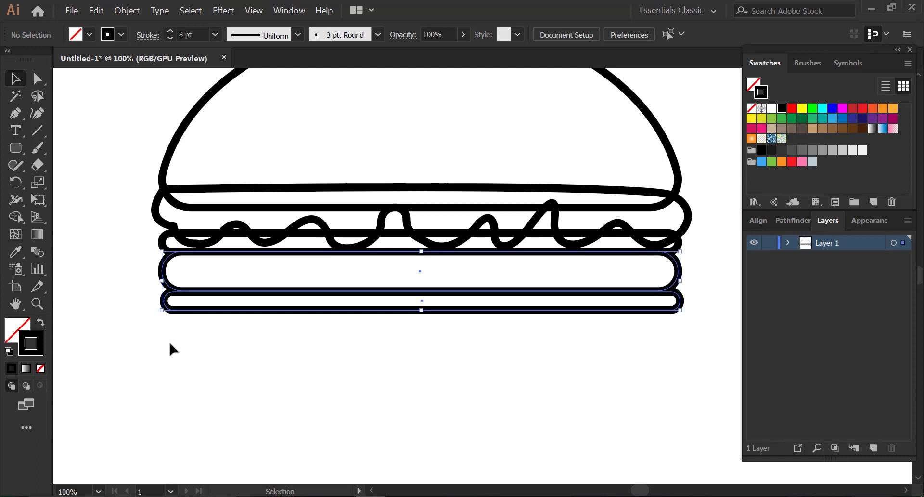
pyautogui.click(171, 347)
pyautogui.click(173, 291)
pyautogui.moveTo(171, 290); pyautogui.dragTo(166, 347)
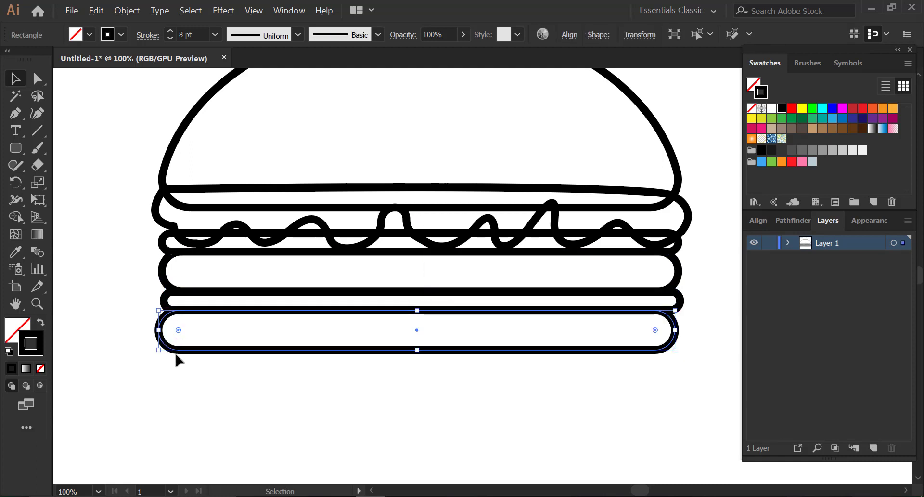
pyautogui.moveTo(178, 350); pyautogui.dragTo(178, 390)
pyautogui.click(219, 424)
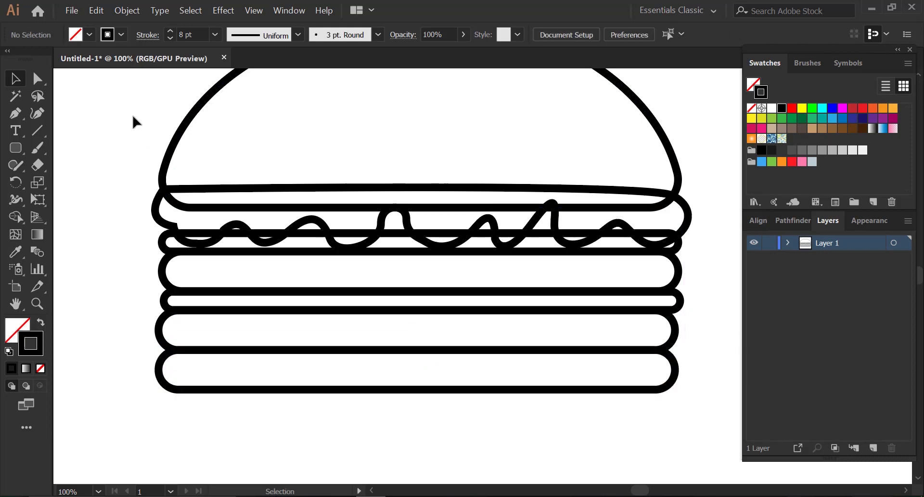
pyautogui.hotkey('ctrl', 'a')
# Horizontally centre all burger parts with Align
pyautogui.click(569, 35)
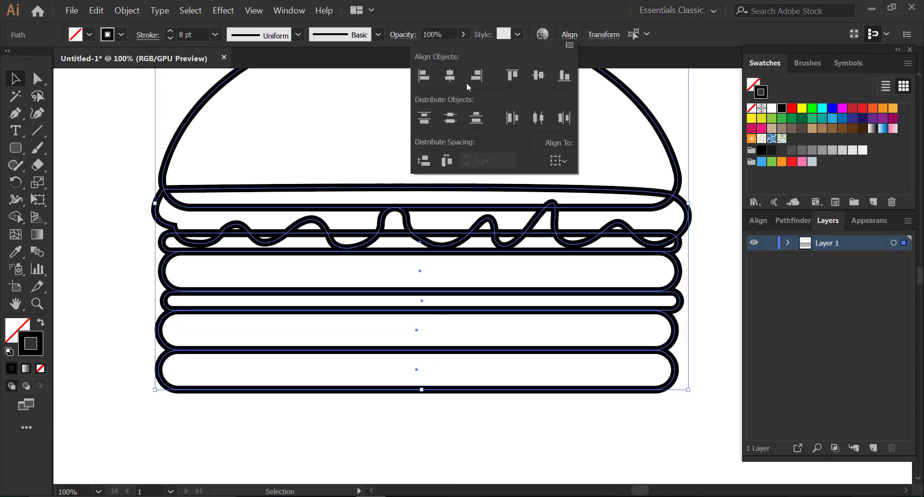
pyautogui.click(449, 75)
pyautogui.click(108, 120)
pyautogui.click(108, 120)
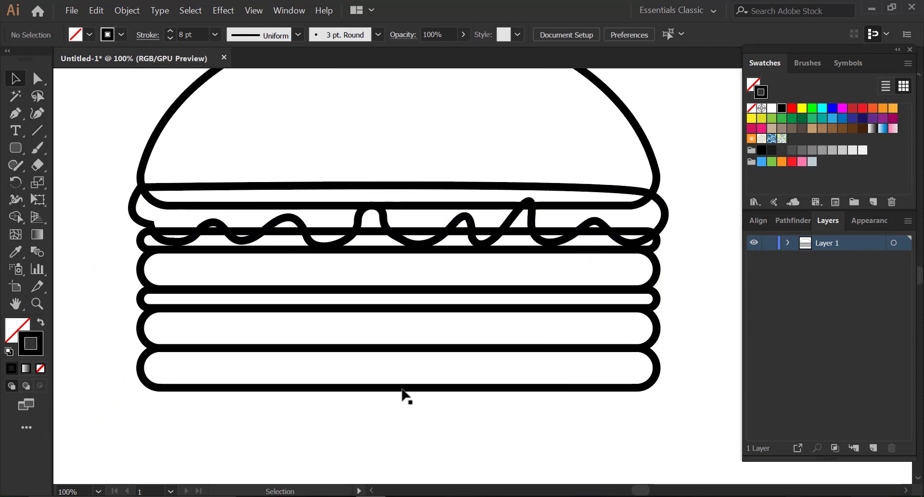
# Narrow the bottom bun, re-centre all layers horizontally, and dock the Align panel
pyautogui.click(399, 388)
pyautogui.moveTo(399, 388); pyautogui.dragTo(398, 401)
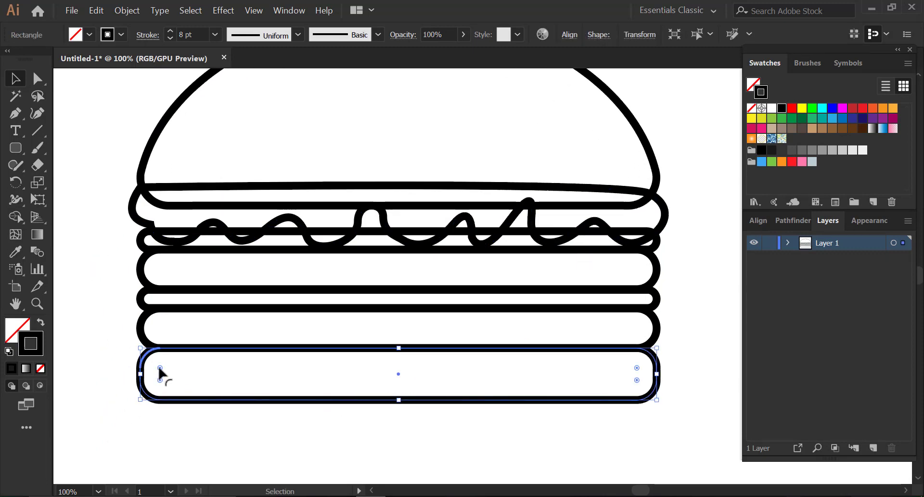
pyautogui.moveTo(140, 374); pyautogui.dragTo(155, 374)
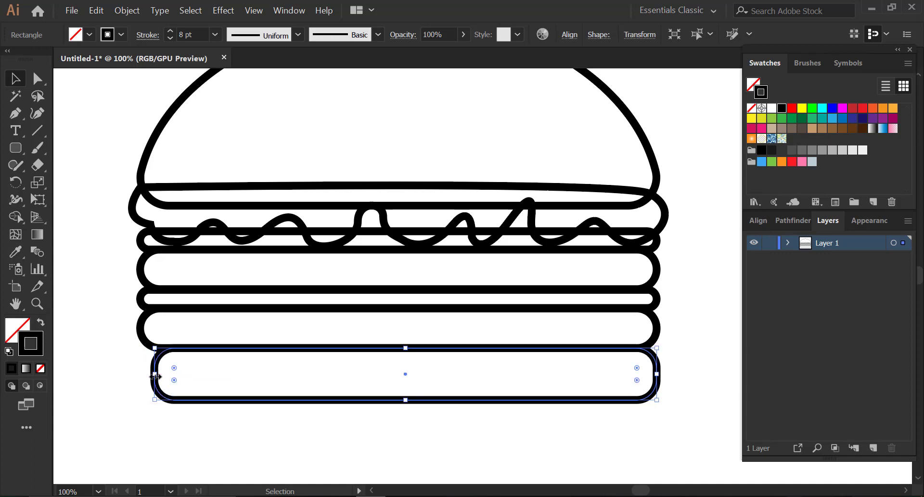
pyautogui.hotkey('ctrl', 'a')
pyautogui.click(570, 34)
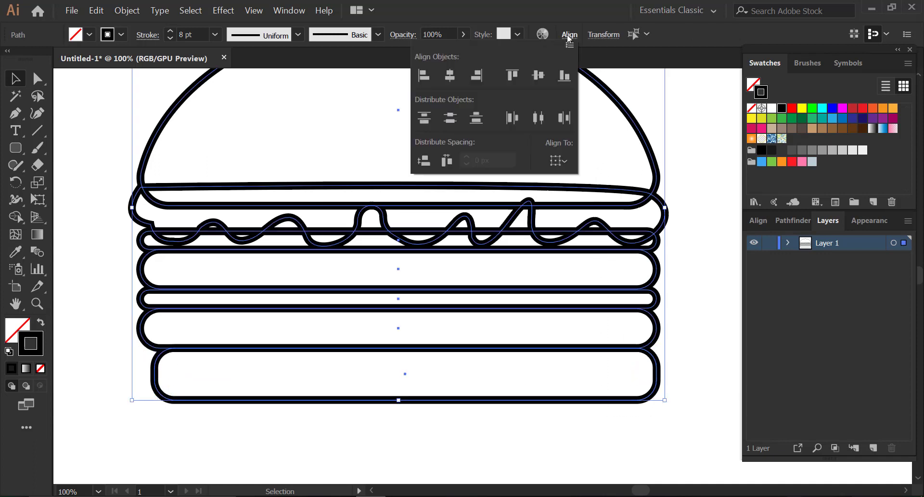
pyautogui.click(450, 75)
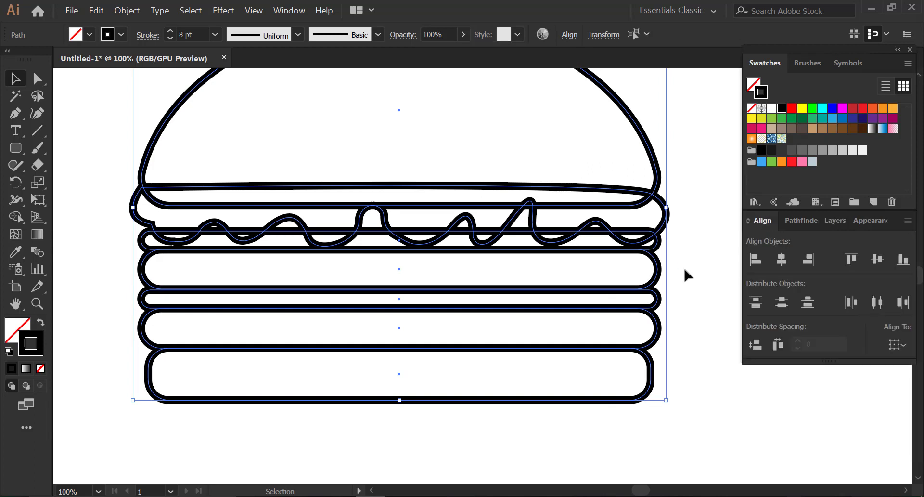
pyautogui.click(703, 268)
pyautogui.moveTo(447, 245); pyautogui.dragTo(423, 296)
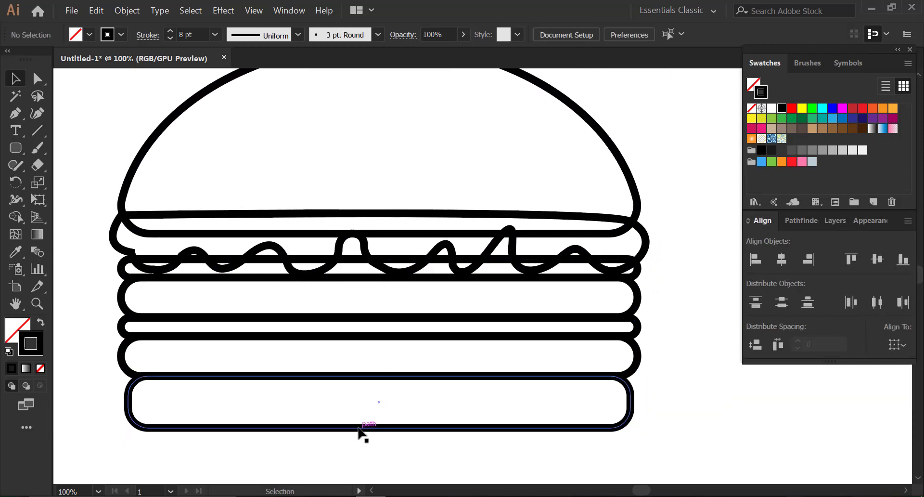
# Raise the bottom bun's top edge to overlap the patty and round its corners fully
pyautogui.click(377, 429)
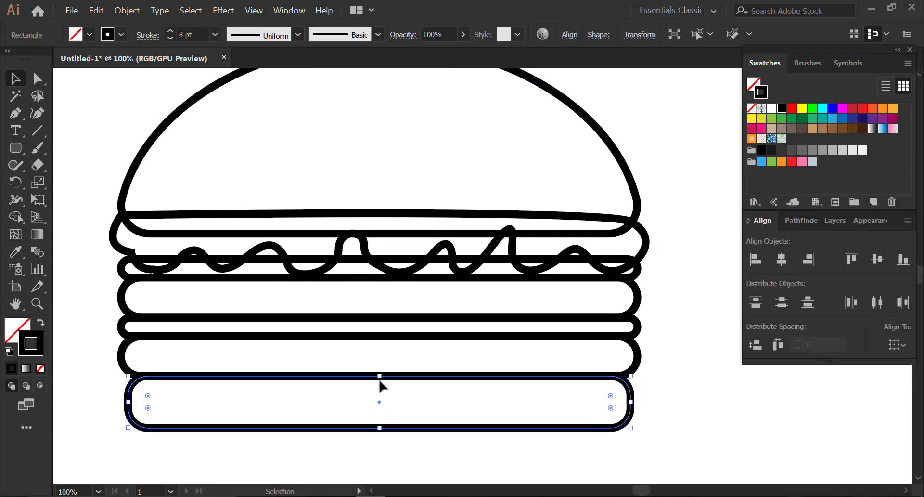
pyautogui.moveTo(377, 379); pyautogui.dragTo(384, 357)
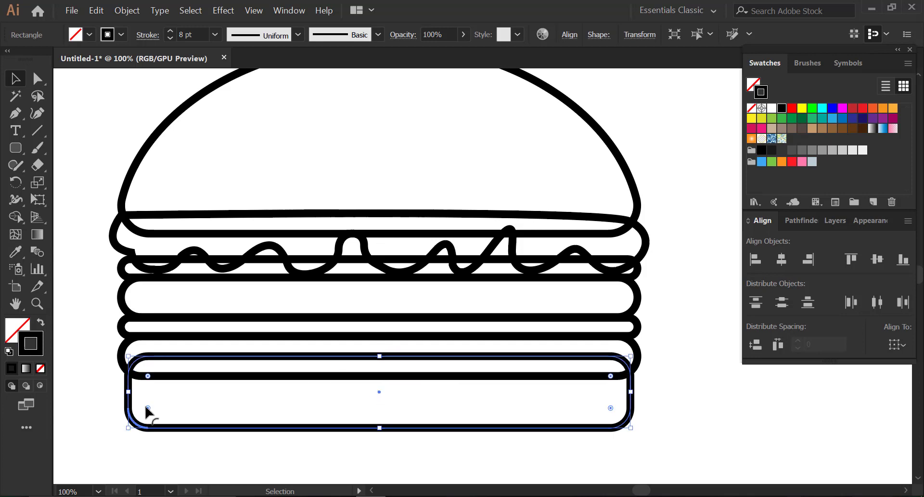
pyautogui.moveTo(148, 408); pyautogui.dragTo(221, 428)
pyautogui.click(120, 417)
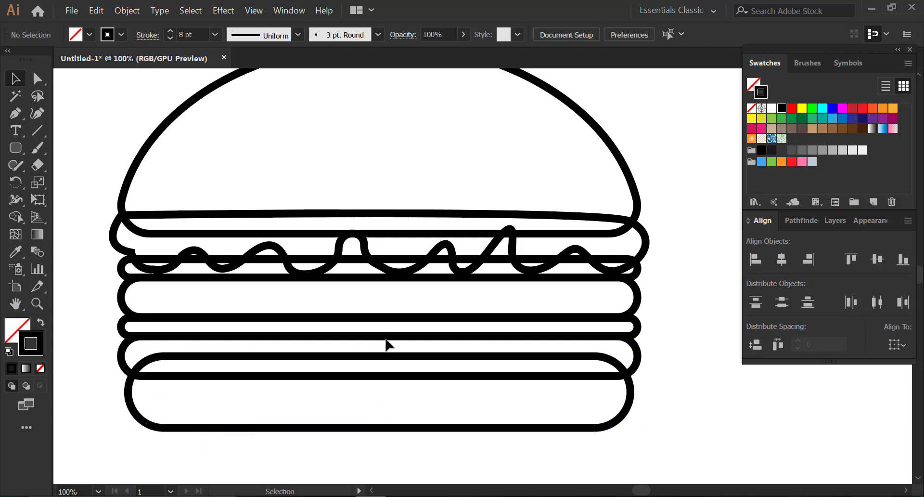
pyautogui.click(154, 424)
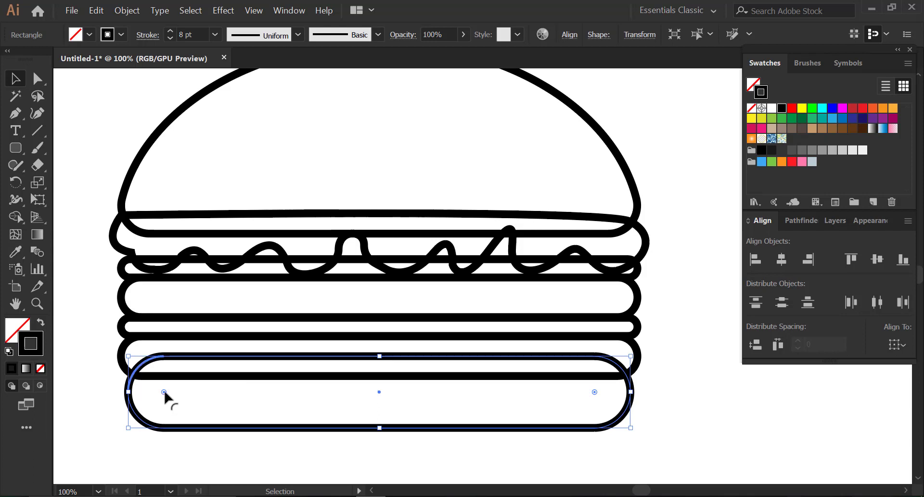
pyautogui.click(103, 418)
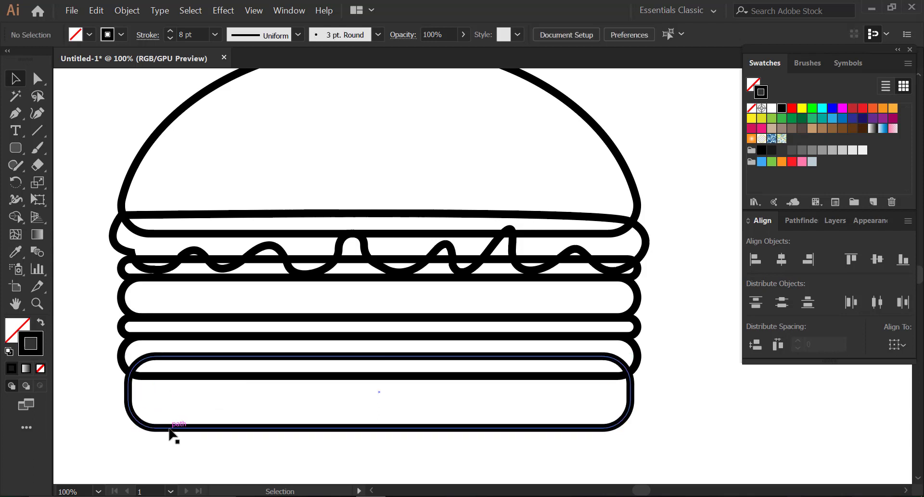
pyautogui.click(173, 430)
pyautogui.moveTo(380, 356); pyautogui.dragTo(379, 327)
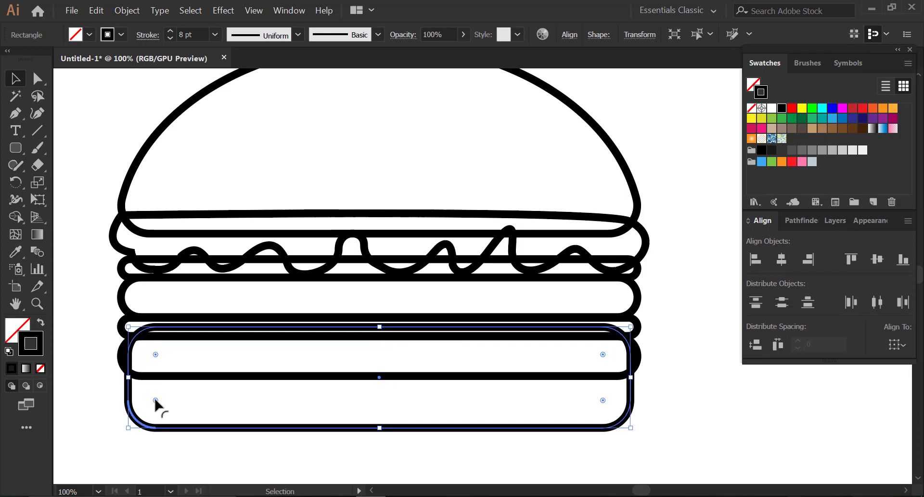
pyautogui.click(104, 439)
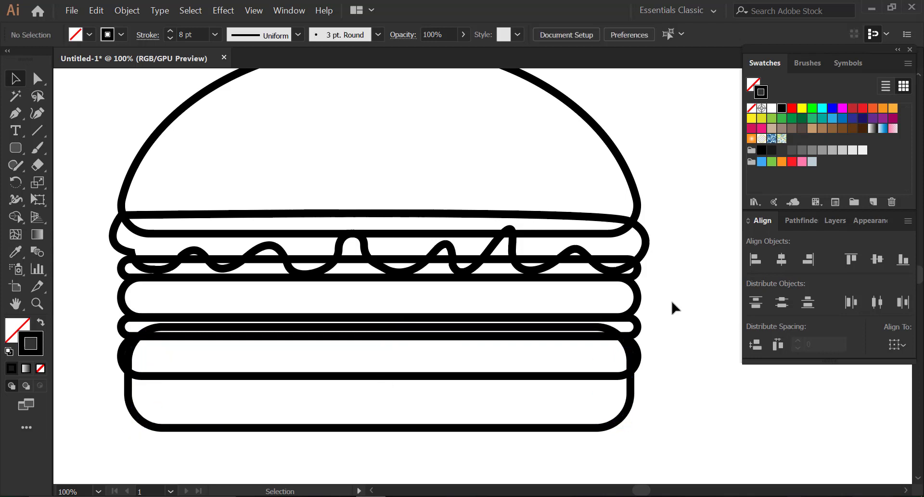
pyautogui.moveTo(333, 232); pyautogui.dragTo(362, 260)
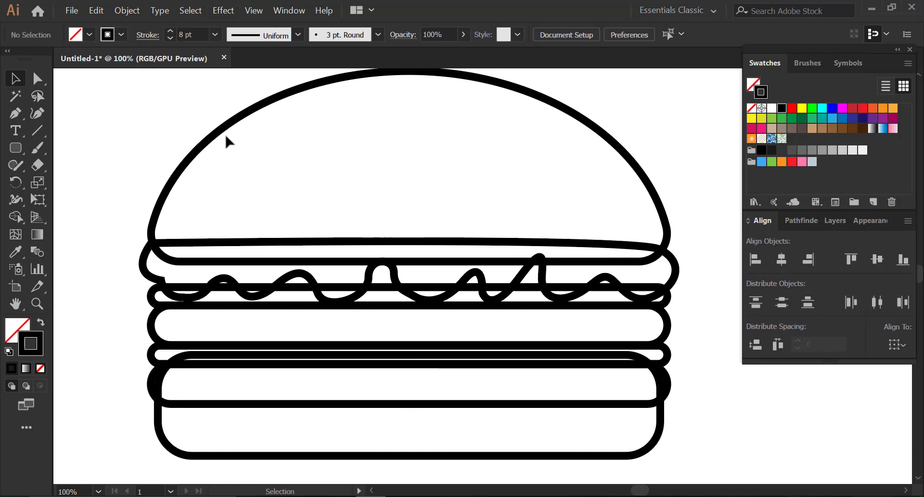
# Fill the top bun with an orange swatch instead of stroking it orange
pyautogui.hotkey('ctrl', 'z')
pyautogui.click(884, 108)
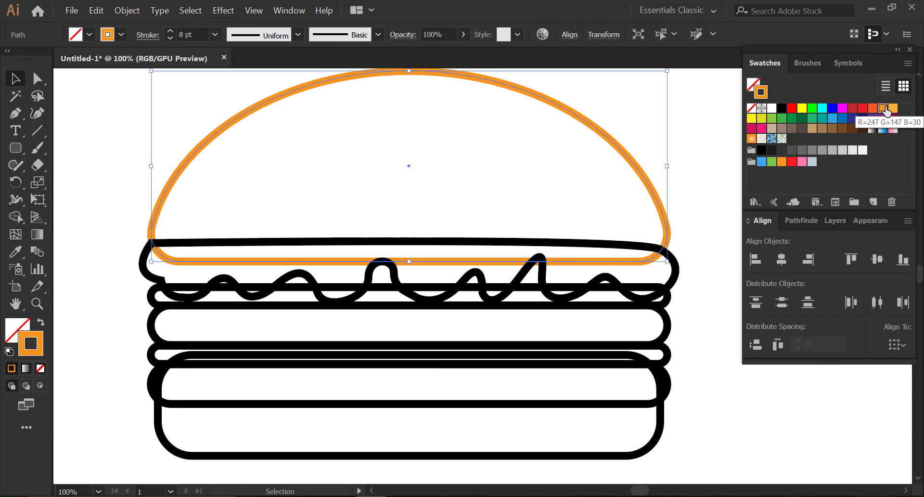
pyautogui.hotkey('ctrl', 'z')
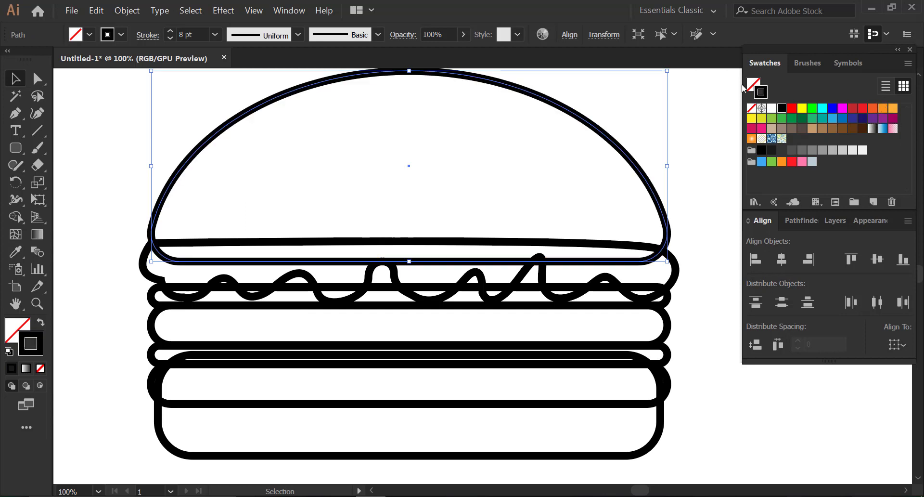
pyautogui.press('x')
pyautogui.click(883, 109)
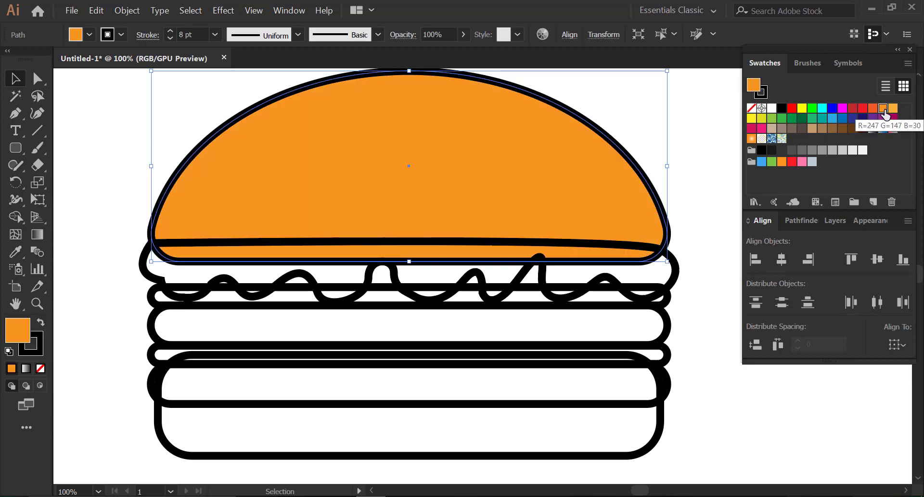
pyautogui.click(893, 109)
pyautogui.click(883, 108)
pyautogui.click(693, 163)
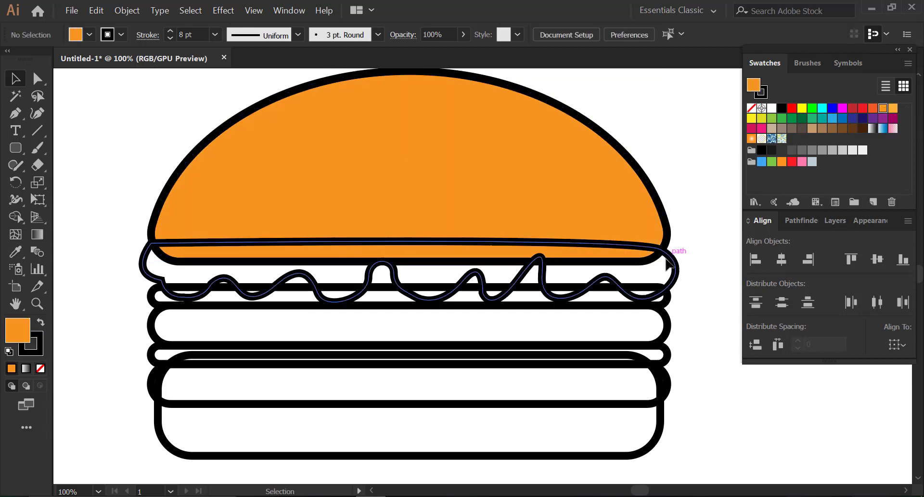
# Fill the lettuce green and brighten it to 15FF2B in the Color Picker
pyautogui.click(671, 261)
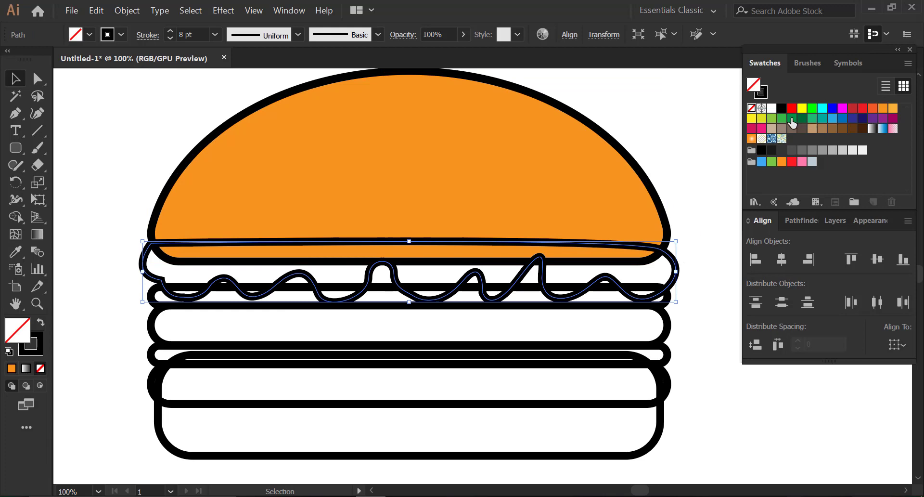
pyautogui.click(792, 118)
pyautogui.click(782, 118)
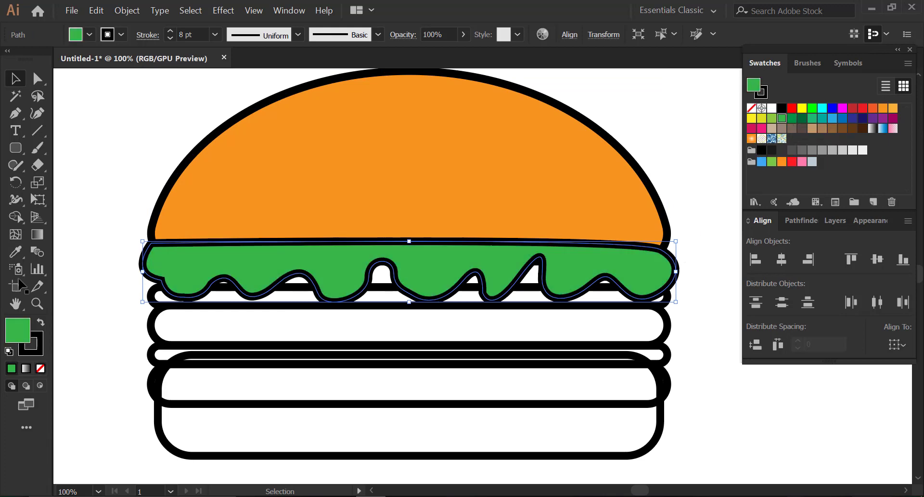
pyautogui.doubleClick(17, 330)
pyautogui.click(649, 261)
pyautogui.moveTo(654, 246); pyautogui.dragTo(691, 217)
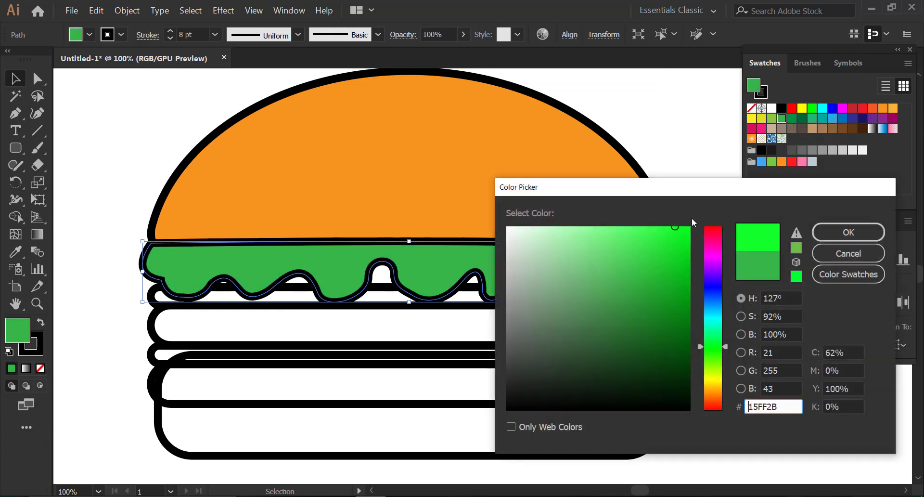
pyautogui.click(836, 229)
pyautogui.click(705, 201)
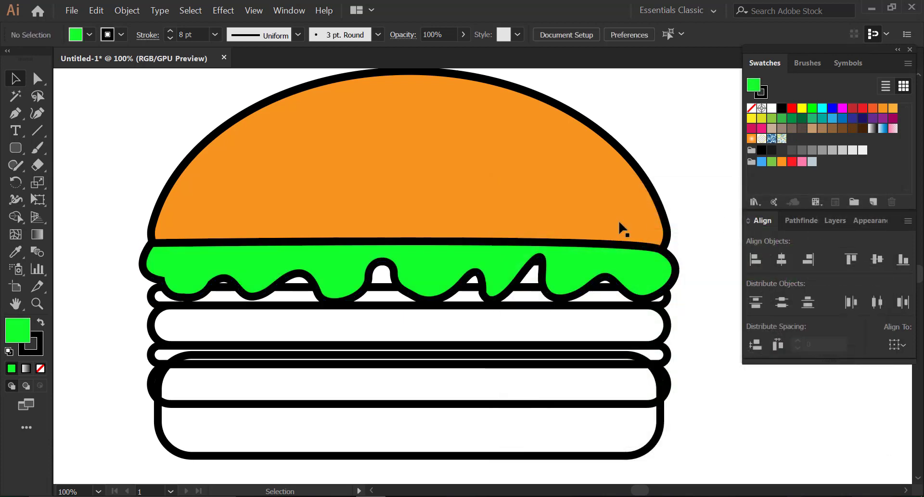
pyautogui.click(665, 302)
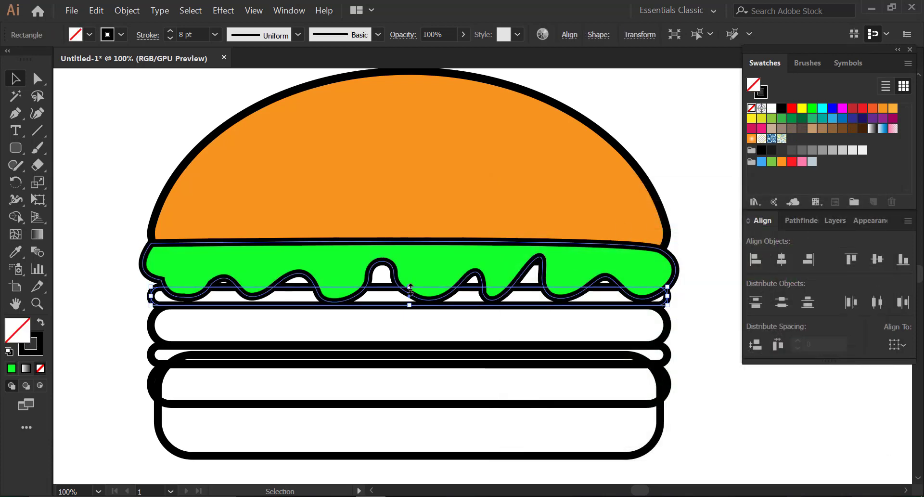
# Stretch the strip under the lettuce taller, round its corners, and fill it golden-yellow F4C121
pyautogui.moveTo(410, 288); pyautogui.dragTo(411, 263)
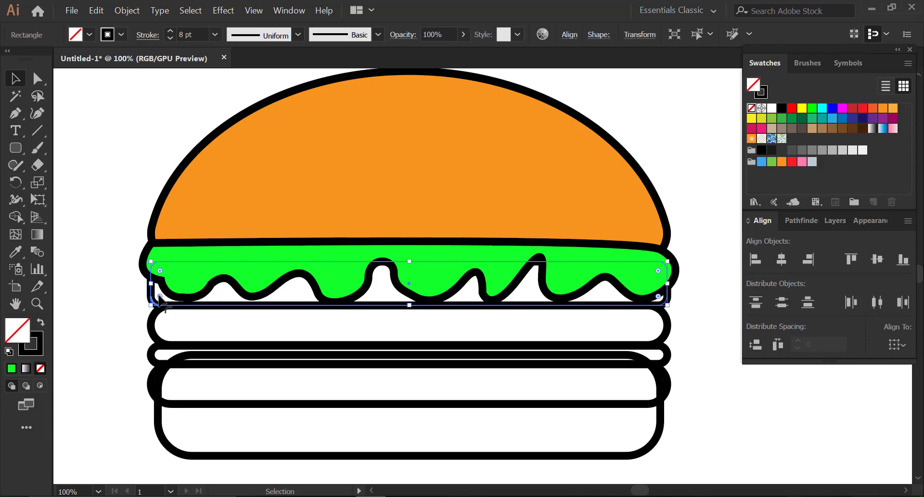
pyautogui.moveTo(158, 297); pyautogui.dragTo(168, 293)
pyautogui.click(883, 109)
pyautogui.doubleClick(27, 329)
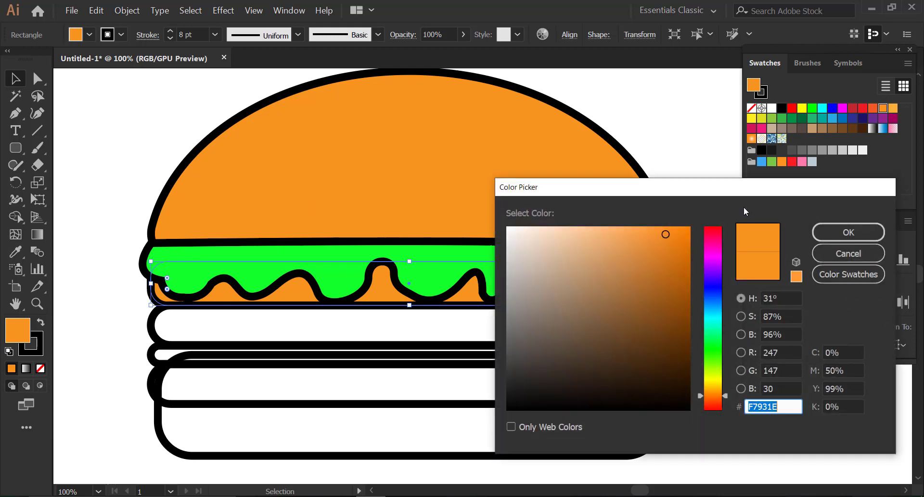
pyautogui.moveTo(721, 395); pyautogui.dragTo(726, 387)
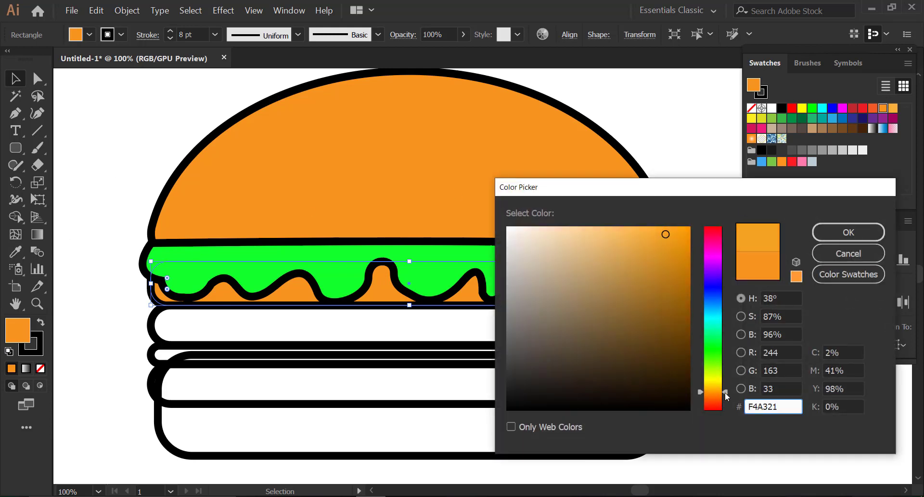
pyautogui.click(692, 225)
pyautogui.click(848, 232)
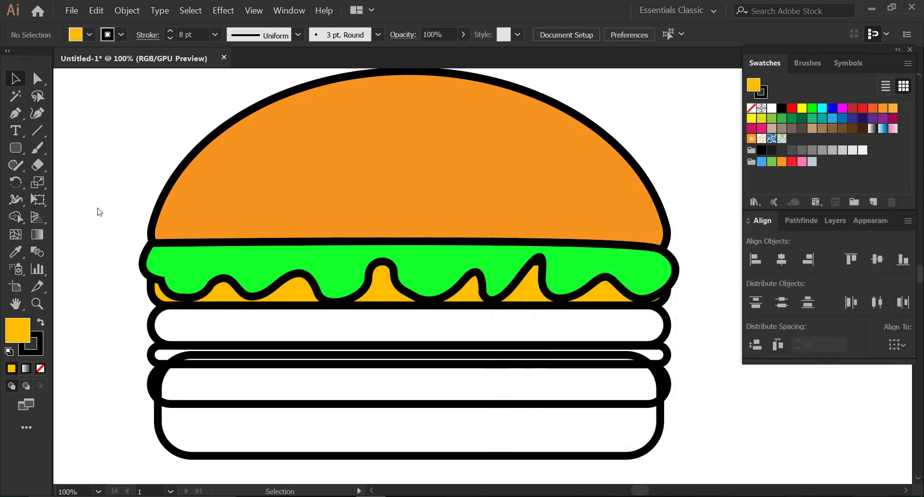
# Eyedrop the cheese yellow onto the top bun
pyautogui.click(161, 204)
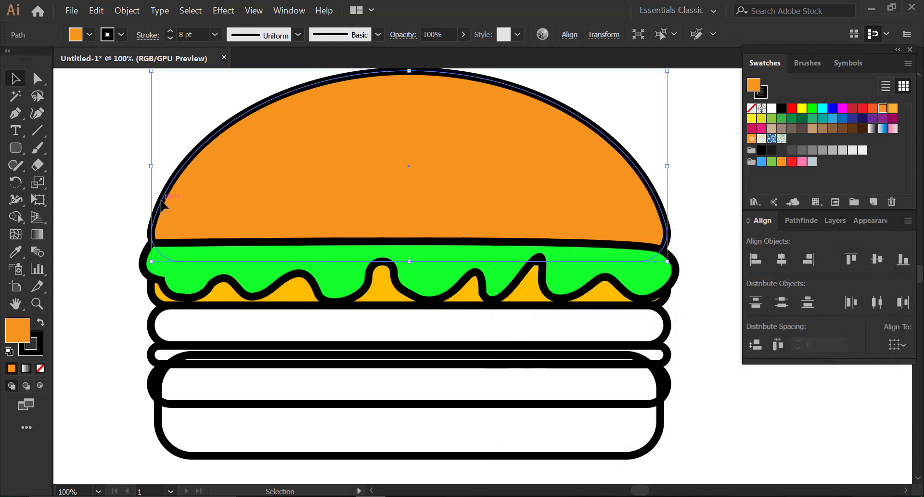
pyautogui.click(14, 250)
pyautogui.click(219, 290)
pyautogui.press('v')
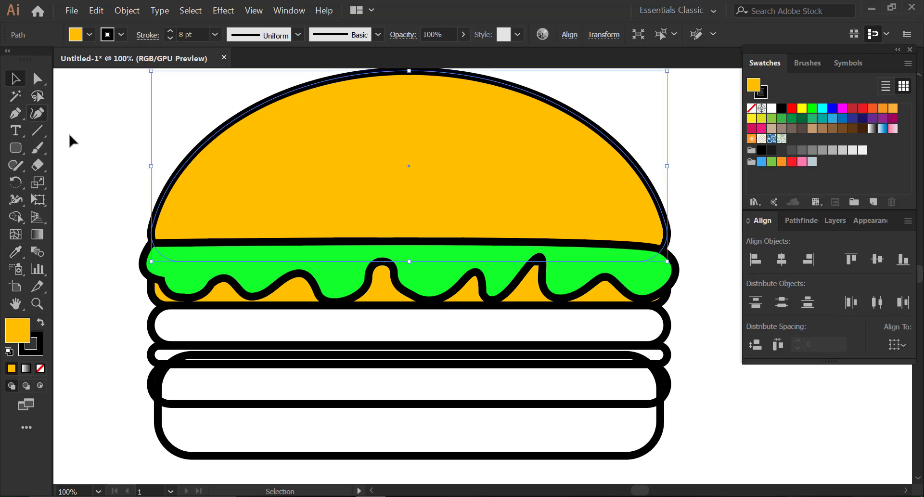
pyautogui.click(79, 138)
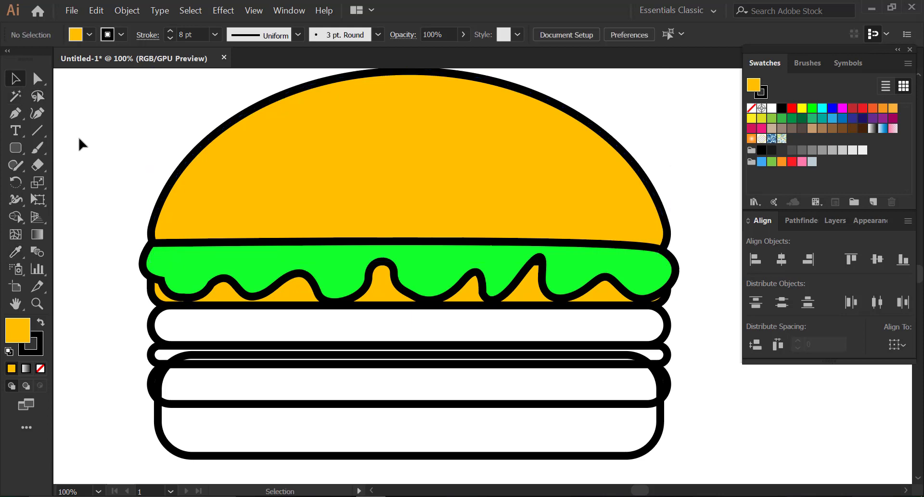
# Sample the bun yellow onto the thin strip between the patties
pyautogui.click(166, 357)
pyautogui.press('i')
pyautogui.click(265, 223)
pyautogui.press('v')
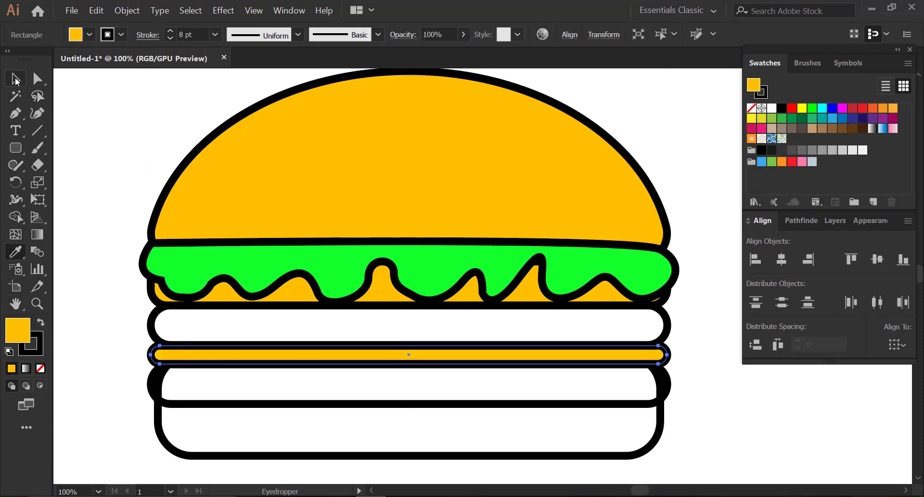
pyautogui.click(99, 199)
# Give the bottom bun the same yellow and send it to the back
pyautogui.click(159, 421)
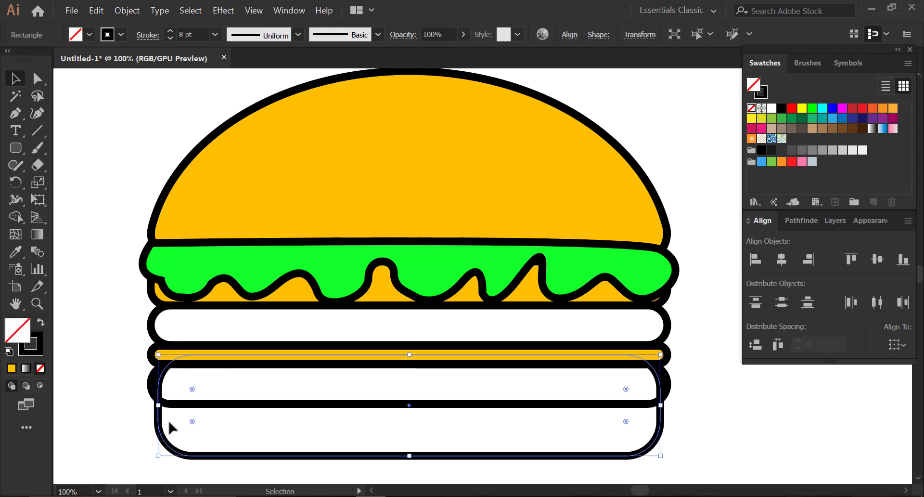
pyautogui.click(14, 257)
pyautogui.click(254, 204)
pyautogui.press('v')
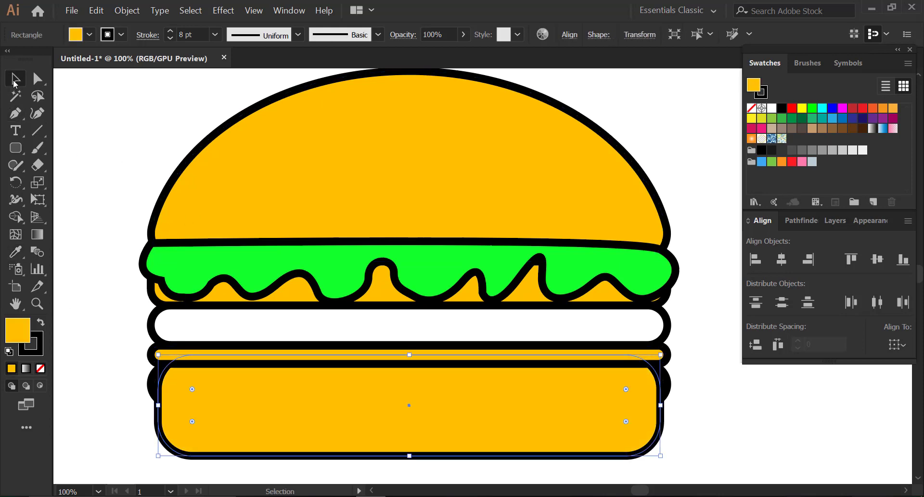
pyautogui.click(119, 172)
pyautogui.click(206, 418)
pyautogui.rightClick(208, 412)
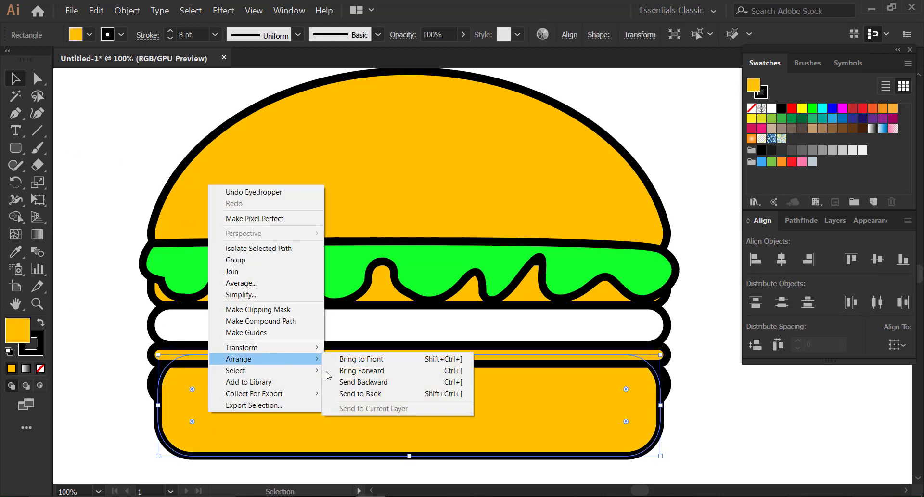
pyautogui.click(360, 393)
# Fill the lower patty with dark brown 843F06
pyautogui.click(167, 402)
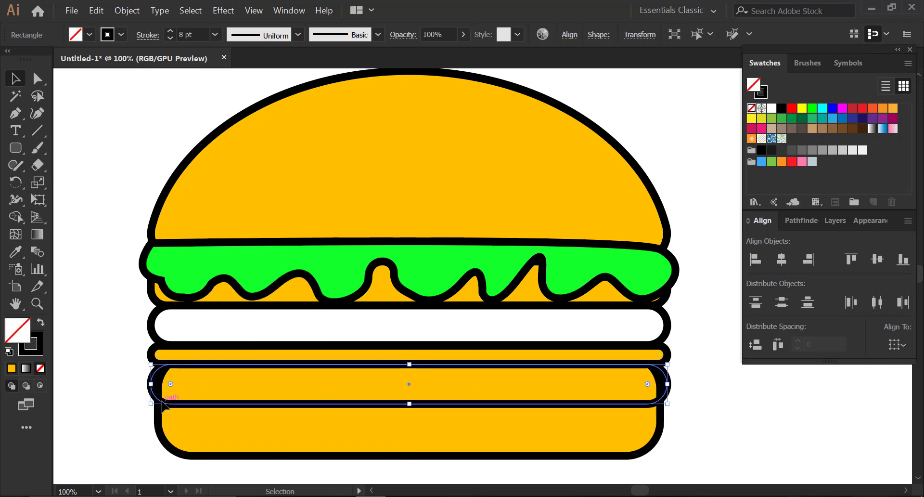
pyautogui.click(852, 129)
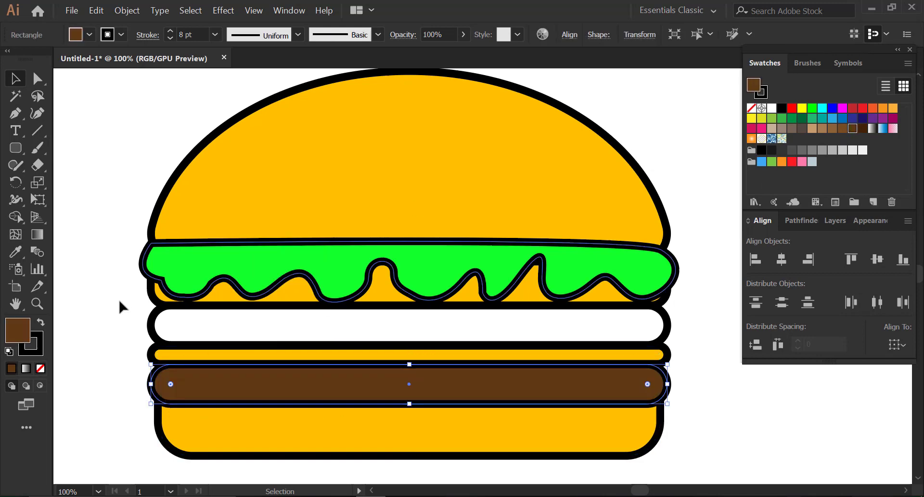
pyautogui.doubleClick(18, 331)
pyautogui.moveTo(670, 310); pyautogui.dragTo(681, 314)
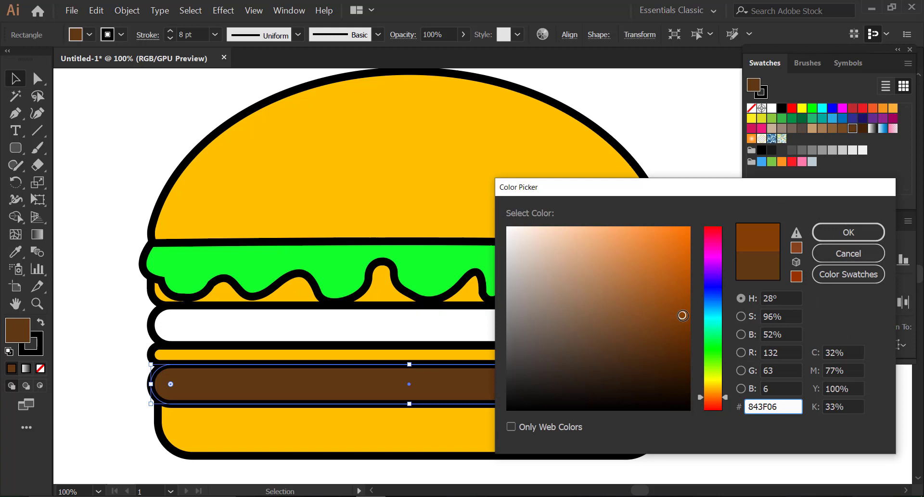
pyautogui.click(847, 232)
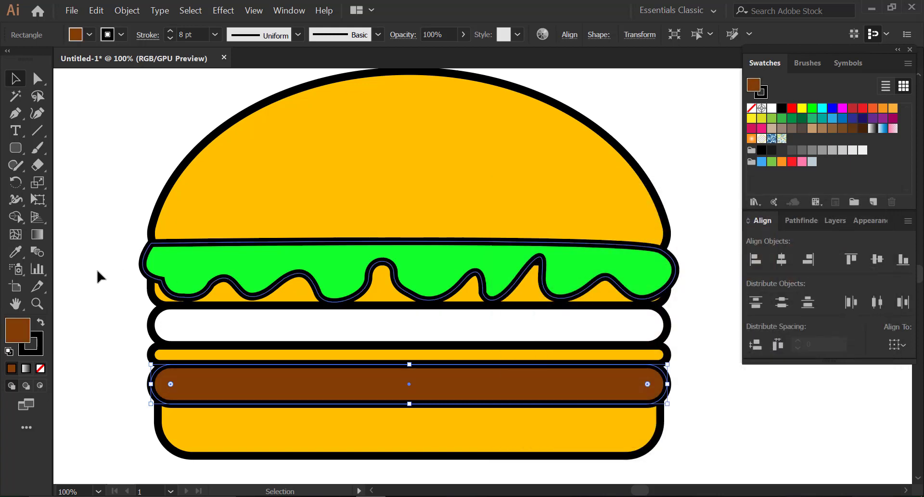
pyautogui.click(94, 266)
# Eyedrop the same brown onto the upper patty and reposition the view
pyautogui.click(182, 331)
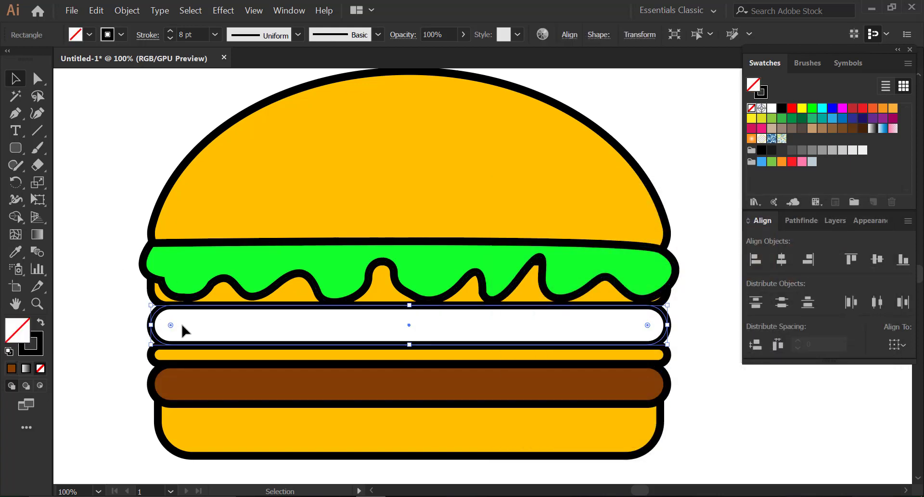
pyautogui.click(16, 251)
pyautogui.click(175, 377)
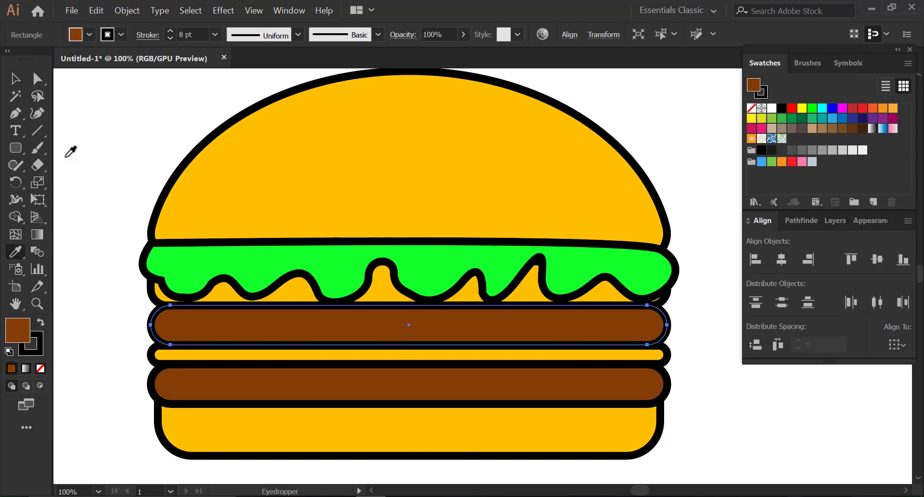
pyautogui.click(13, 82)
pyautogui.hotkey('ctrl', 'shift', 'a')
pyautogui.moveTo(356, 244); pyautogui.dragTo(367, 257)
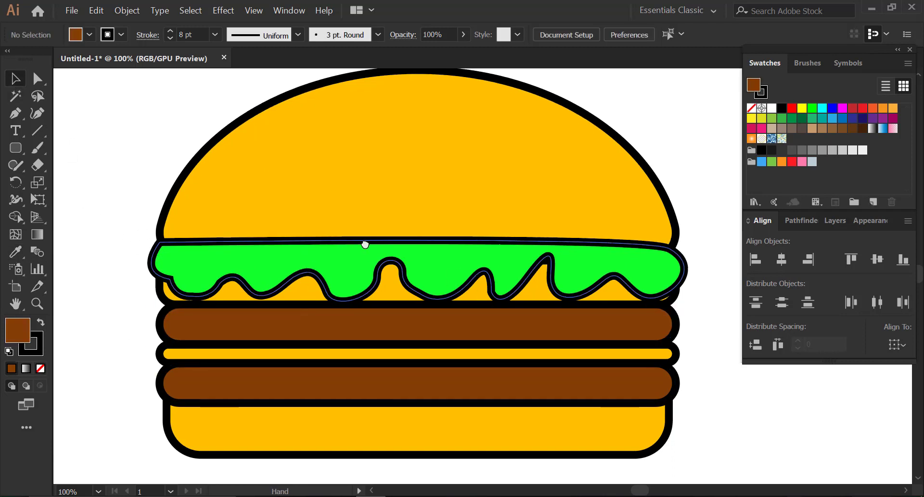
pyautogui.moveTo(366, 332); pyautogui.dragTo(368, 325)
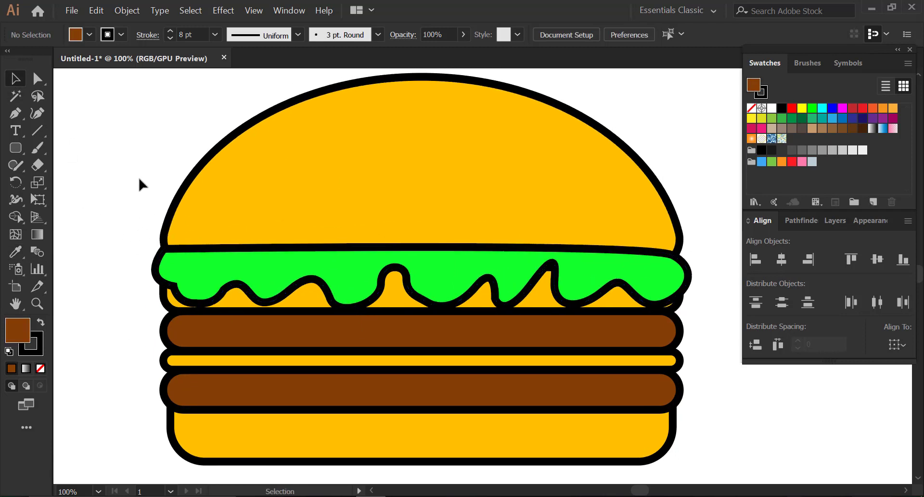
pyautogui.moveTo(16, 148); pyautogui.dragTo(77, 183)
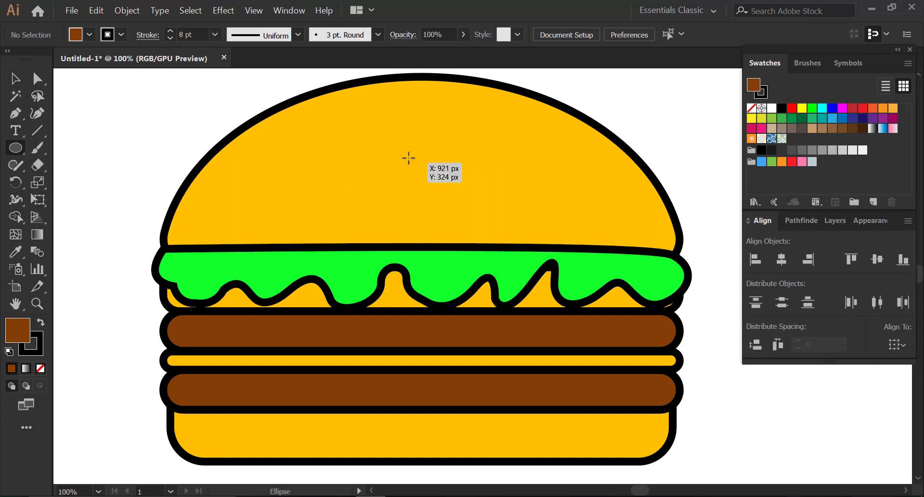
# Draw a small black ellipse with no outline on the top bun
pyautogui.moveTo(356, 155); pyautogui.dragTo(375, 177)
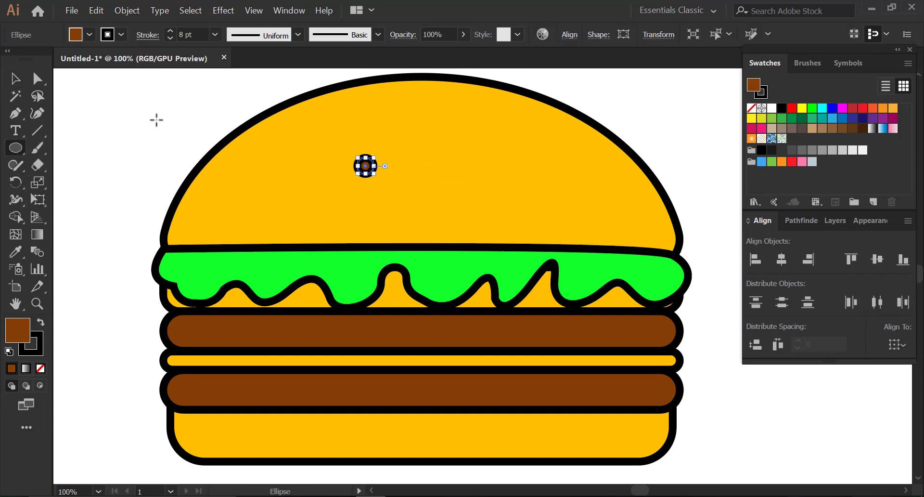
pyautogui.click(15, 81)
pyautogui.click(781, 109)
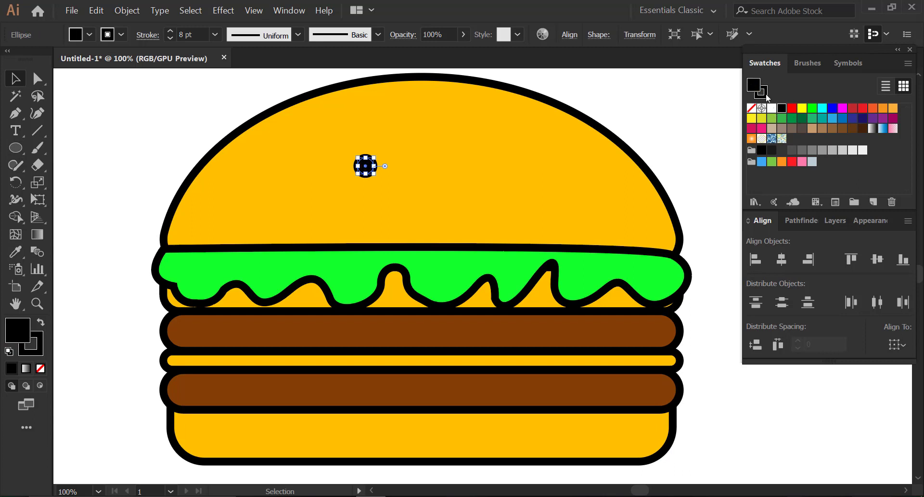
pyautogui.click(751, 108)
pyautogui.press('x')
# Alt-drag a copy of the eye dot to the right and centre both eyes
pyautogui.click(691, 106)
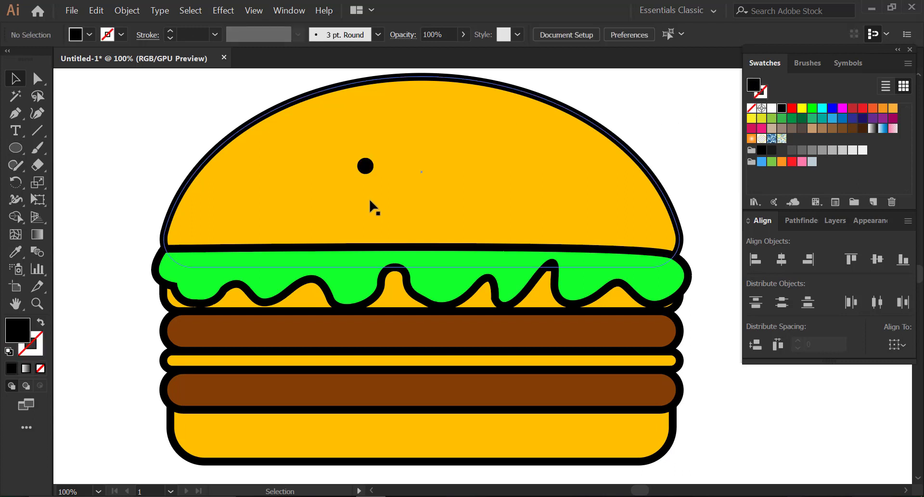
pyautogui.moveTo(358, 170)
pyautogui.mouseDown()
pyautogui.moveTo(349, 167)
pyautogui.moveTo(455, 166)
pyautogui.mouseUp()
pyautogui.keyDown('shift'); pyautogui.click(350, 166); pyautogui.keyUp('shift')
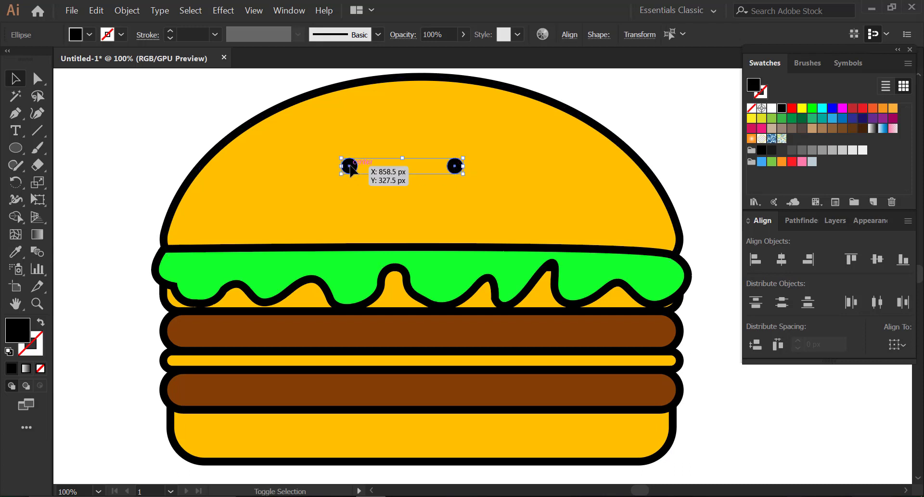
pyautogui.moveTo(349, 166)
pyautogui.mouseDown()
pyautogui.moveTo(370, 169)
pyautogui.moveTo(344, 198)
pyautogui.mouseUp()
pyautogui.click(169, 159)
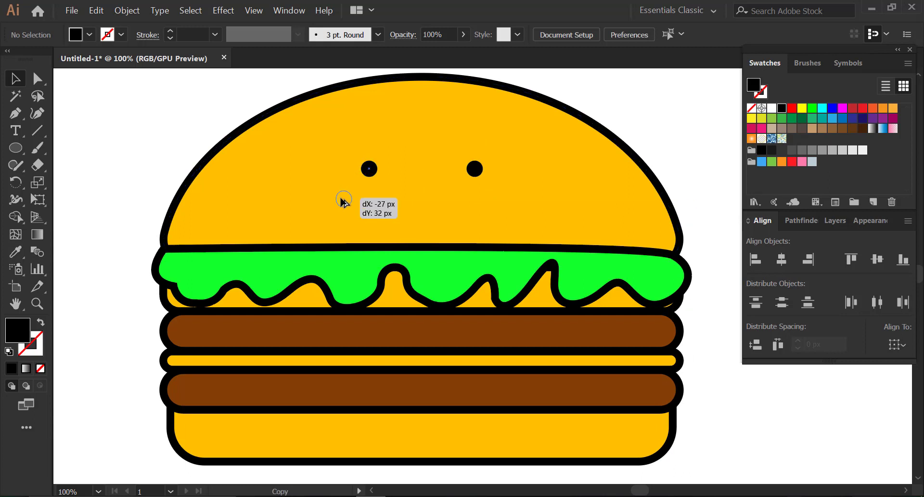
# Make the small circle patty-brown with no outline at 44% opacity
pyautogui.click(19, 254)
pyautogui.click(205, 384)
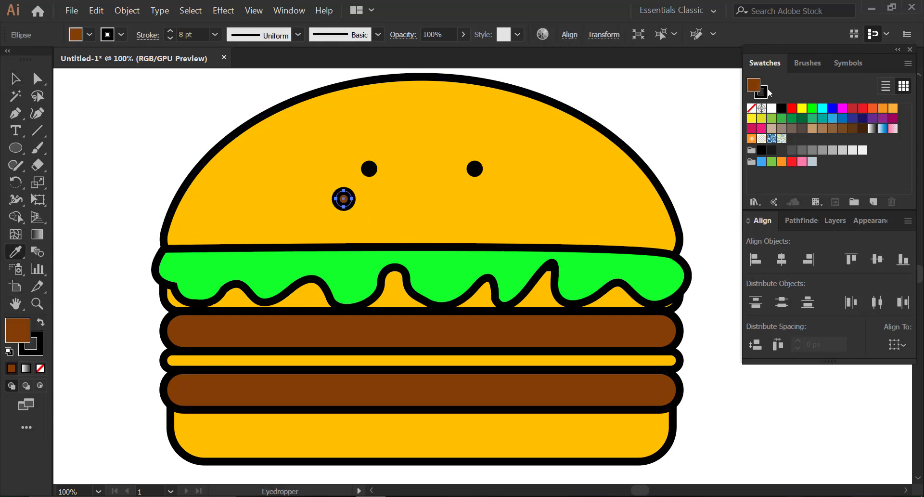
pyautogui.click(752, 109)
pyautogui.click(11, 80)
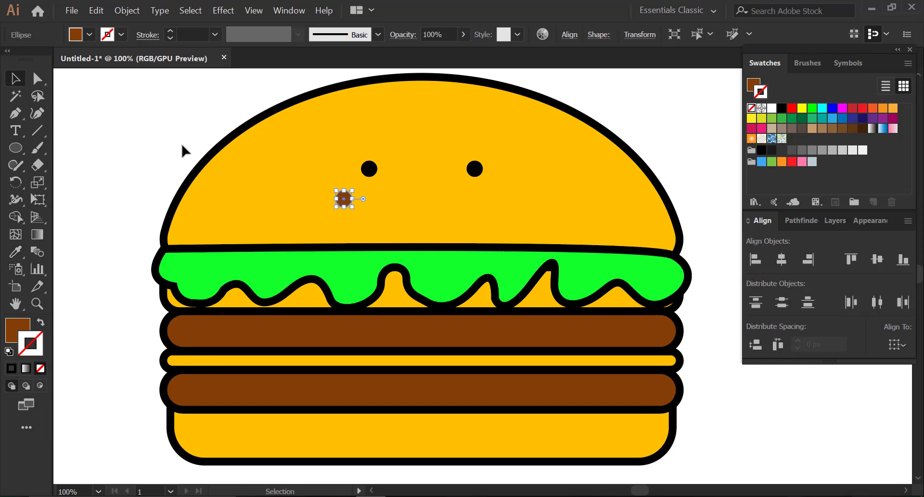
pyautogui.click(430, 53)
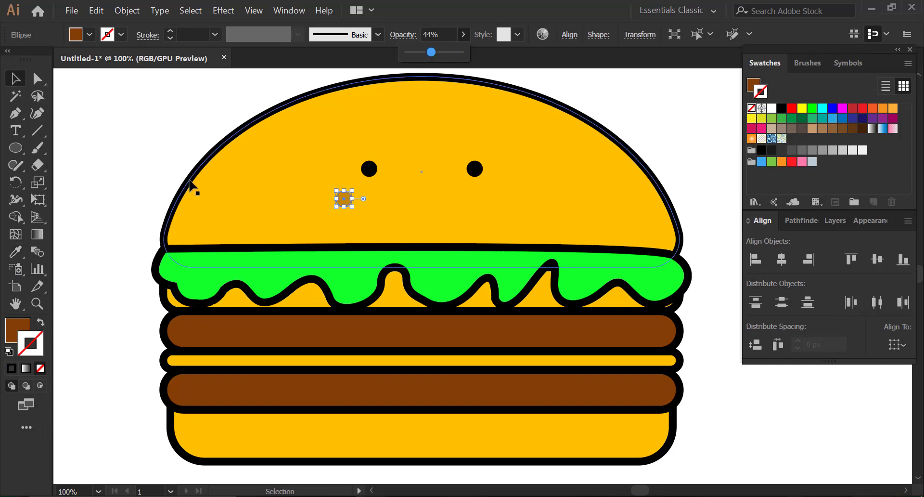
pyautogui.click(292, 182)
# Alt-drag a copy of the cheek and position both cheeks beneath the eyes
pyautogui.moveTo(344, 205)
pyautogui.mouseDown()
pyautogui.moveTo(432, 218)
pyautogui.moveTo(480, 206)
pyautogui.mouseUp()
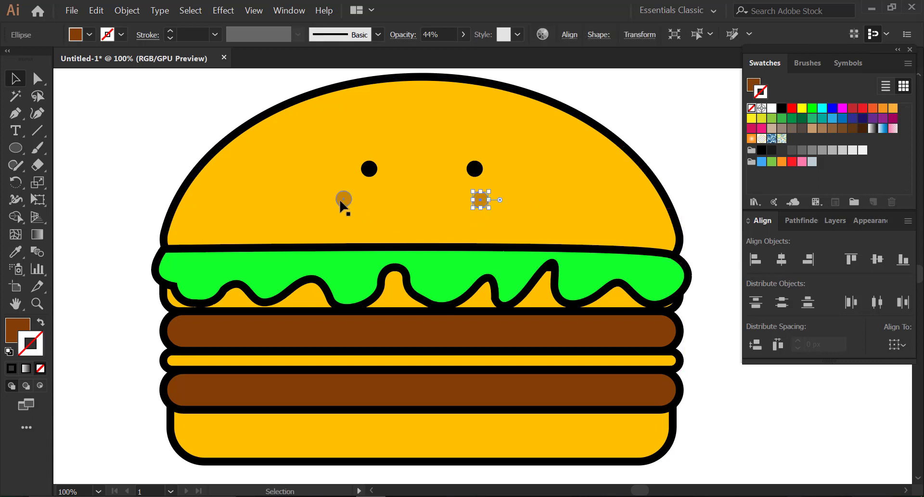
pyautogui.moveTo(344, 206); pyautogui.dragTo(353, 216)
pyautogui.moveTo(482, 202); pyautogui.dragTo(490, 213)
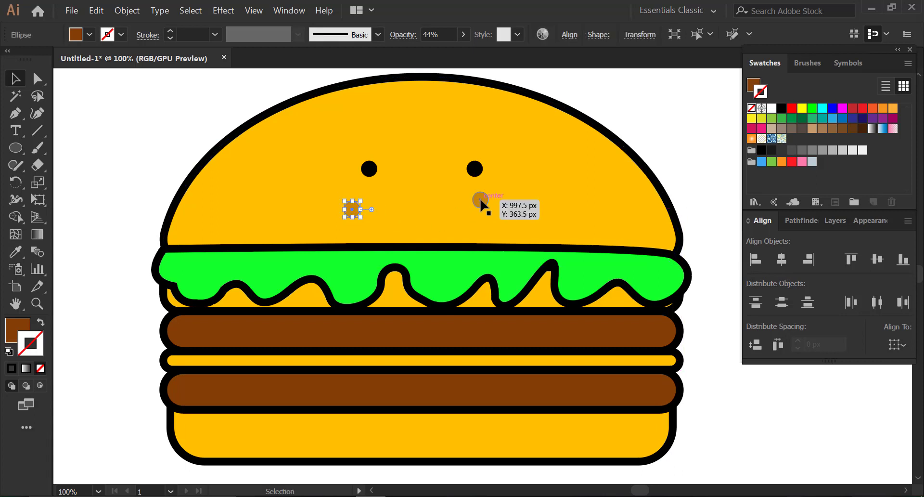
pyautogui.keyDown('shift'); pyautogui.click(351, 209); pyautogui.keyUp('shift')
pyautogui.moveTo(344, 203)
pyautogui.mouseDown()
pyautogui.moveTo(367, 204)
pyautogui.moveTo(357, 215)
pyautogui.mouseUp()
pyautogui.click(177, 173)
pyautogui.moveTo(484, 213); pyautogui.dragTo(491, 215)
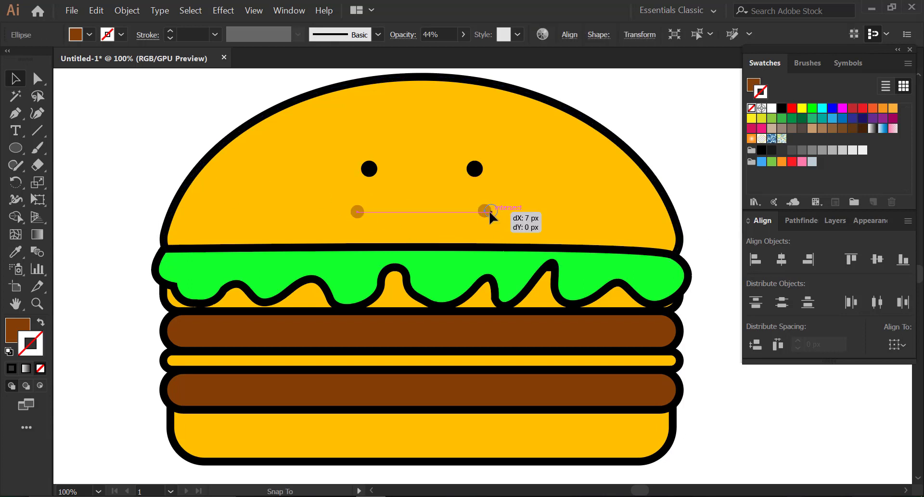
pyautogui.click(124, 186)
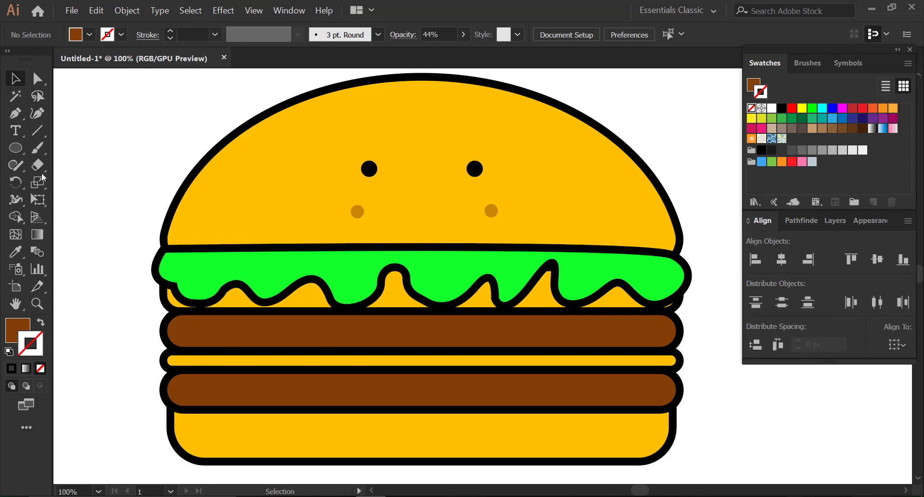
pyautogui.moveTo(15, 147); pyautogui.dragTo(60, 176)
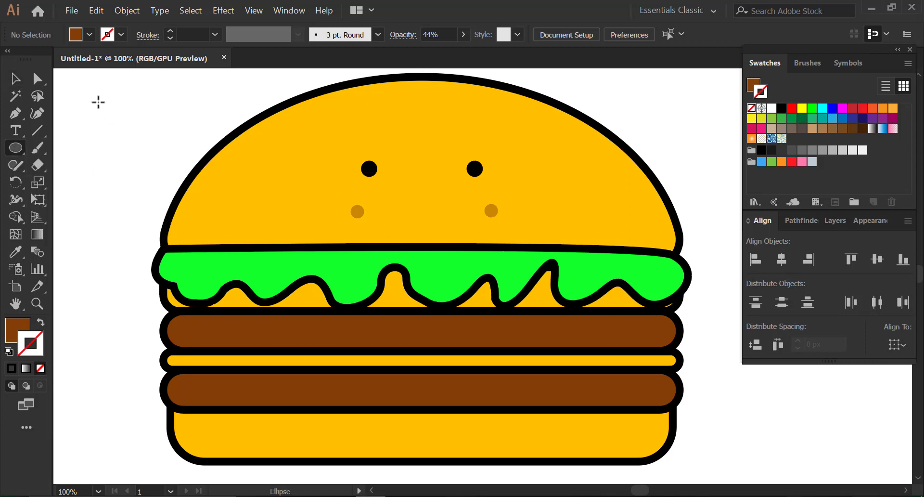
# Draw a circle beside the burger and delete its top anchor to leave a half-circle
pyautogui.moveTo(99, 102); pyautogui.dragTo(140, 146)
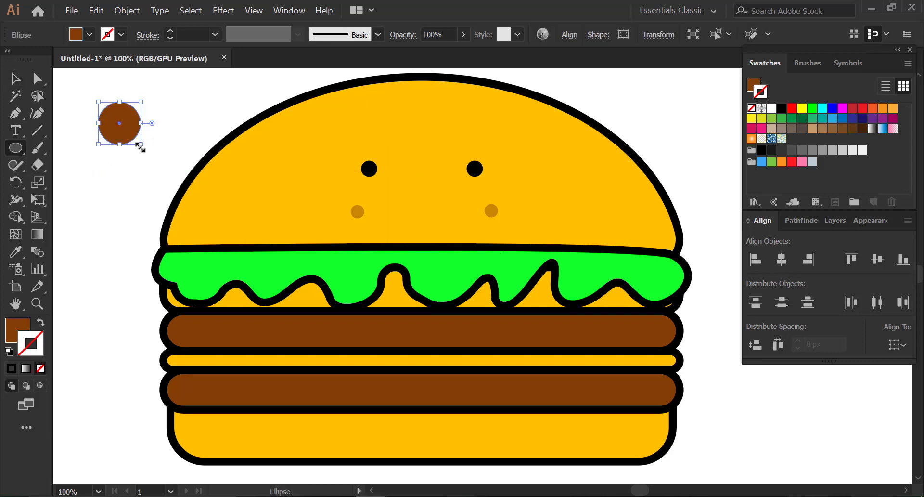
pyautogui.click(37, 78)
pyautogui.click(127, 114)
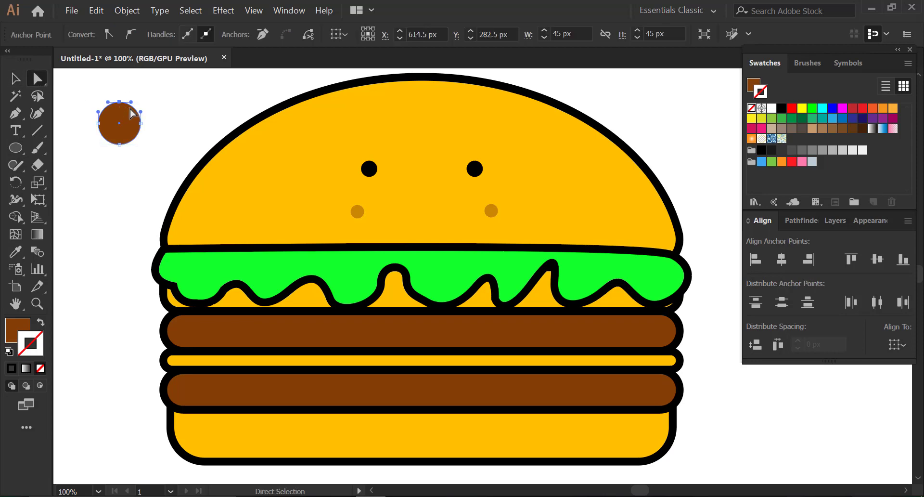
pyautogui.press('Delete')
pyautogui.click(15, 78)
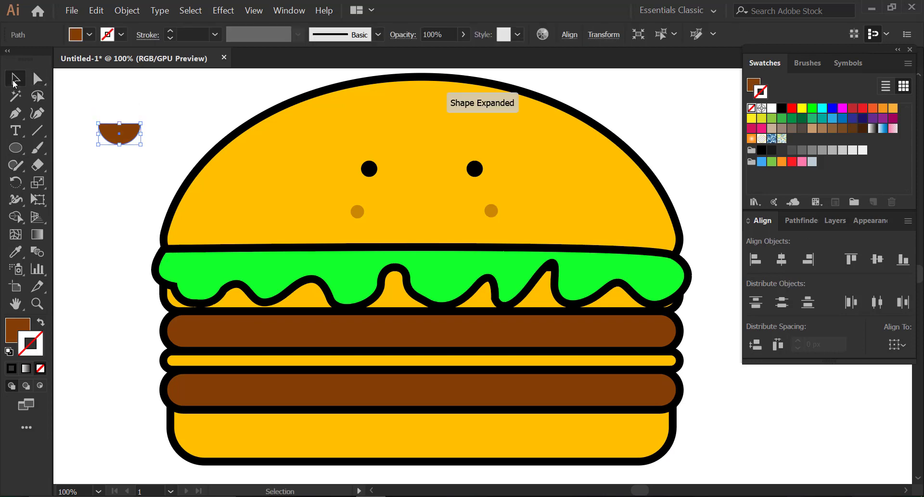
# Give the arc no fill, a black 7 pt stroke and round caps
pyautogui.click(89, 34)
pyautogui.click(10, 59)
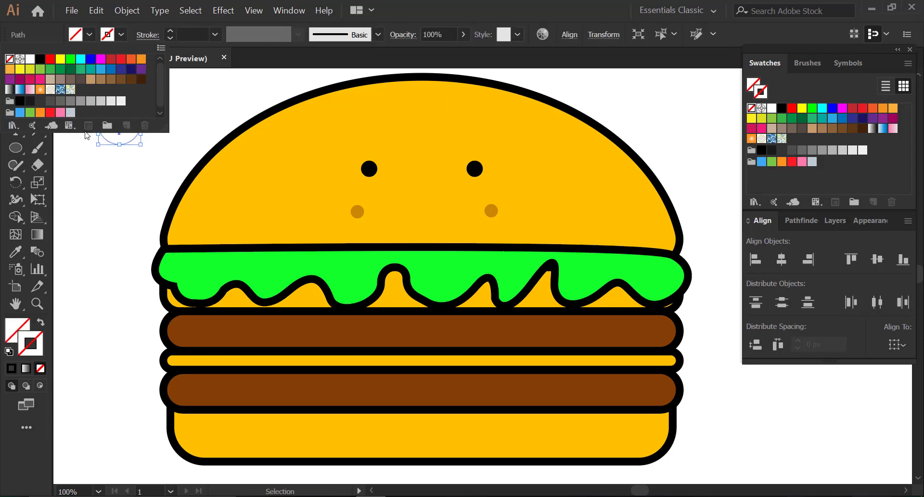
pyautogui.click(125, 36)
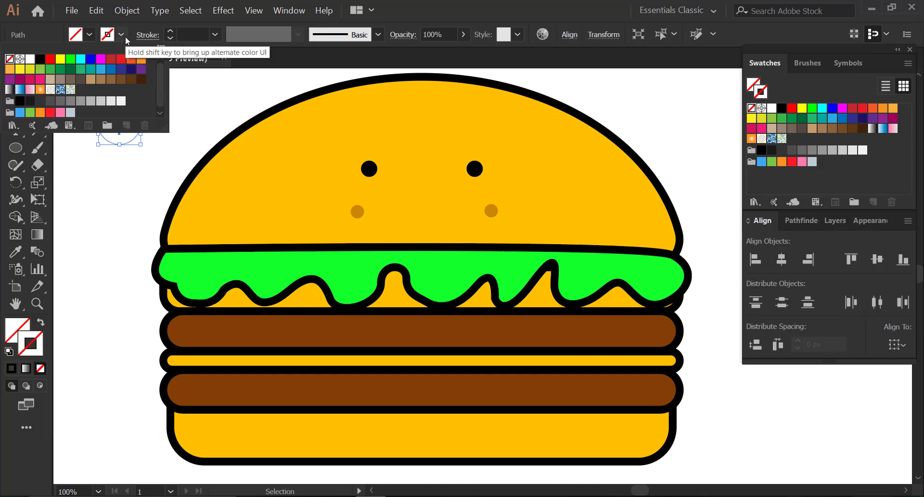
pyautogui.click(40, 59)
pyautogui.click(215, 35)
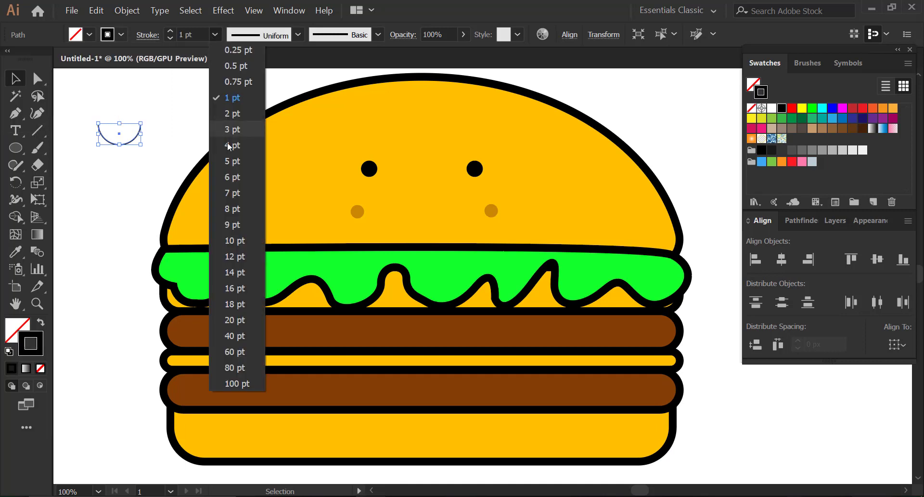
pyautogui.click(227, 167)
pyautogui.click(112, 184)
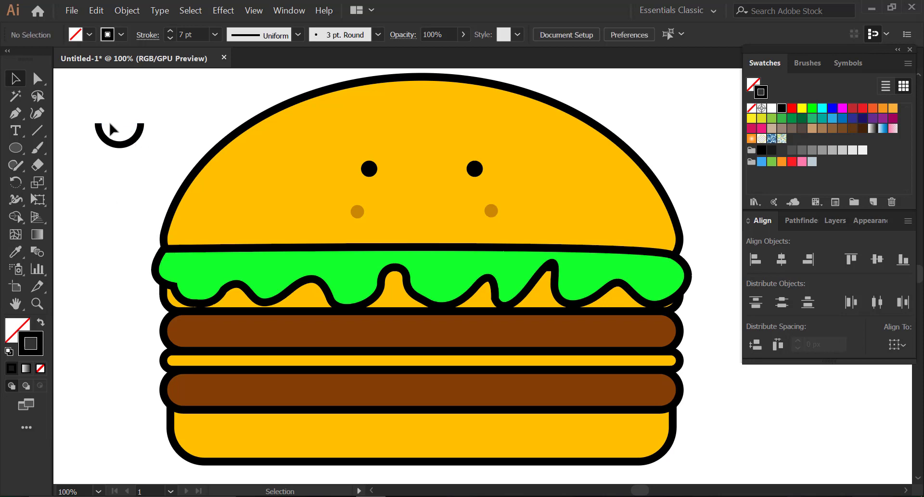
pyautogui.moveTo(150, 159); pyautogui.dragTo(150, 159)
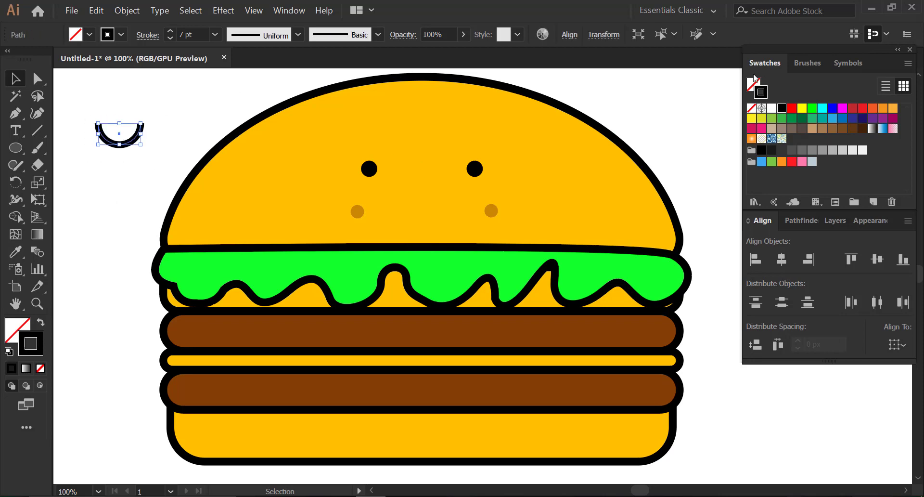
pyautogui.click(289, 10)
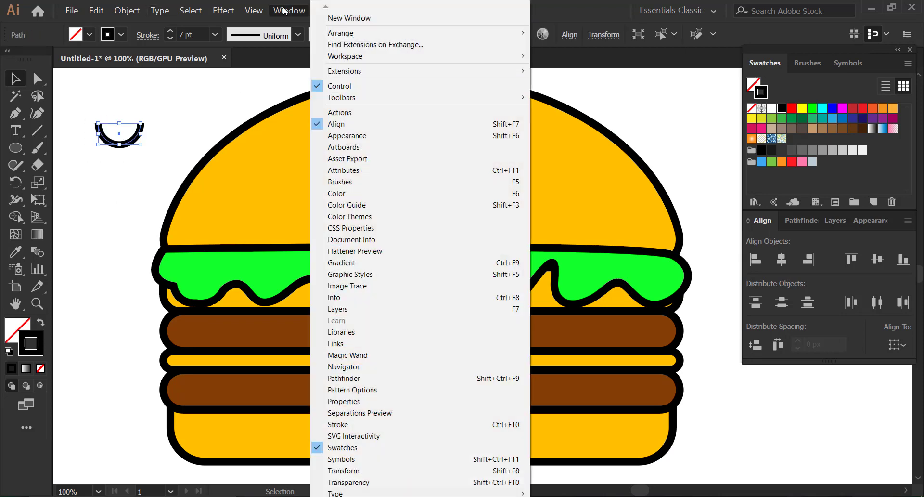
pyautogui.click(362, 419)
pyautogui.click(402, 368)
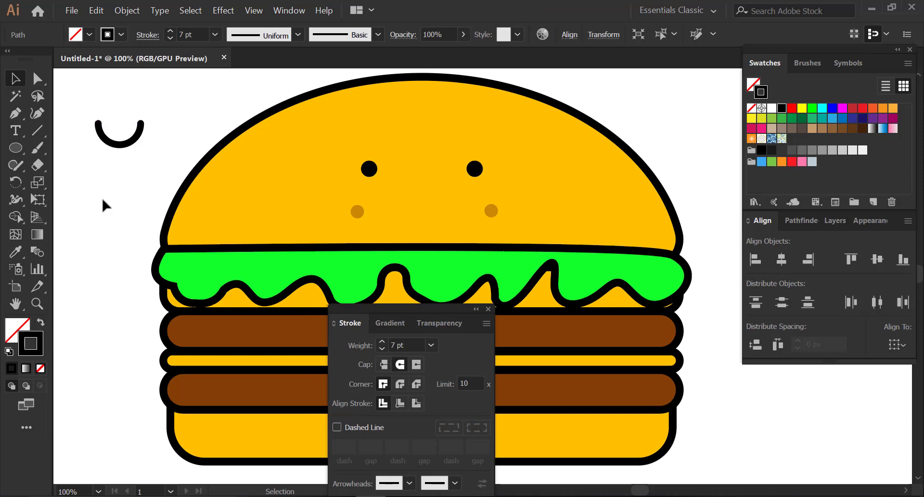
# Move and scale the arc onto the top bun as a smile between the cheeks
pyautogui.moveTo(121, 146)
pyautogui.mouseDown()
pyautogui.moveTo(445, 220)
pyautogui.moveTo(420, 223)
pyautogui.mouseUp()
pyautogui.click(128, 208)
pyautogui.click(428, 215)
pyautogui.hotkey('ctrl', 'shift', 'a')
pyautogui.click(192, 200)
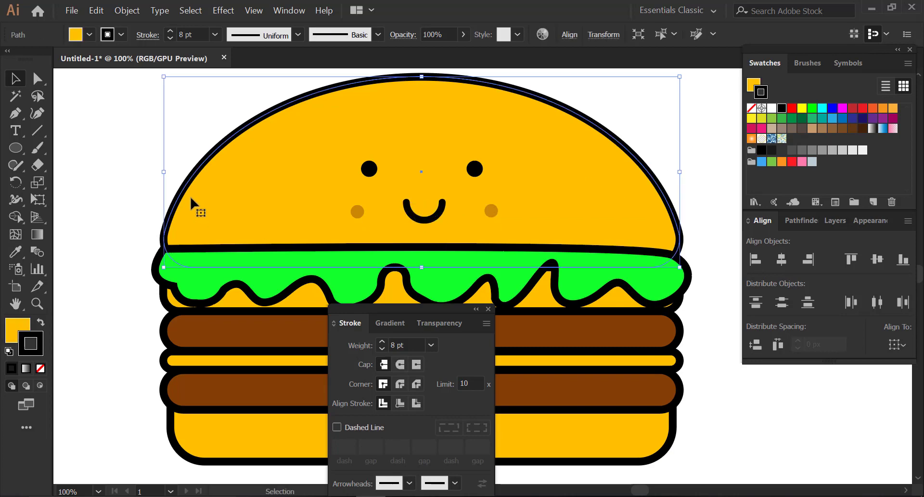
pyautogui.hotkey('ctrl', 'shift', 'a')
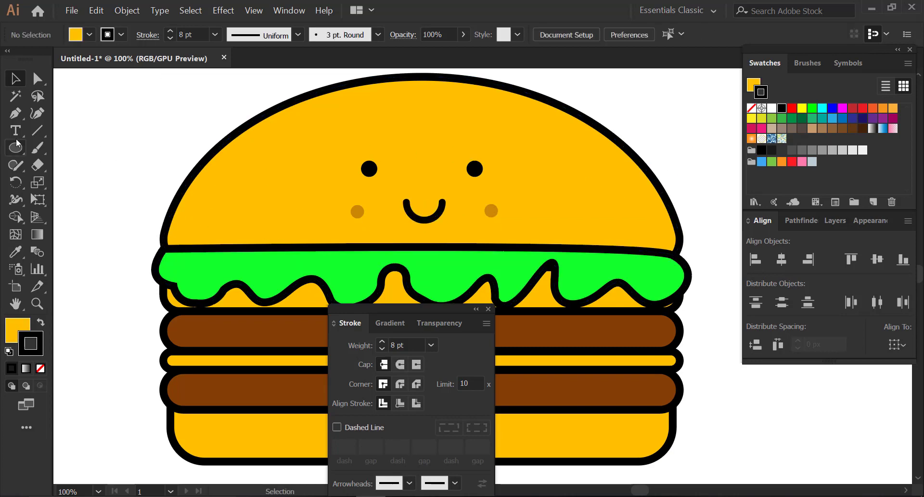
# Draw a curved white Pen stroke on the upper-left of the top bun
pyautogui.click(20, 112)
pyautogui.click(72, 114)
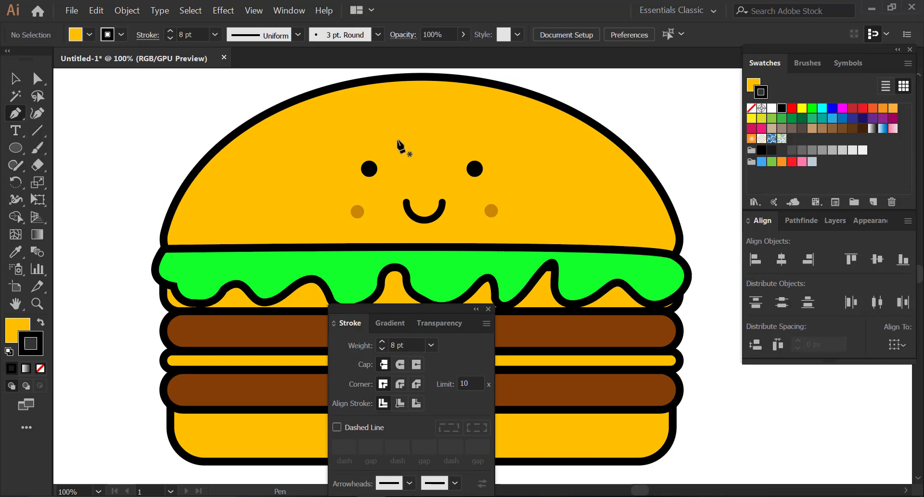
pyautogui.click(284, 142)
pyautogui.moveTo(416, 112); pyautogui.dragTo(428, 110)
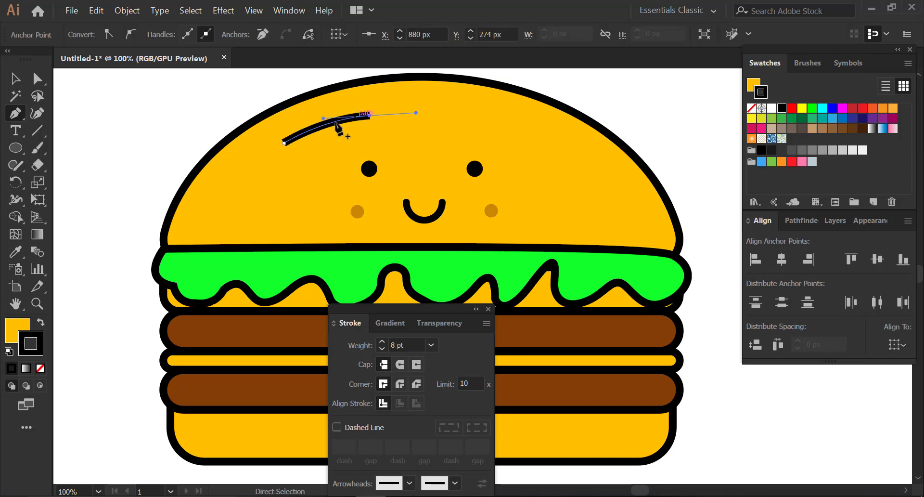
pyautogui.click(14, 81)
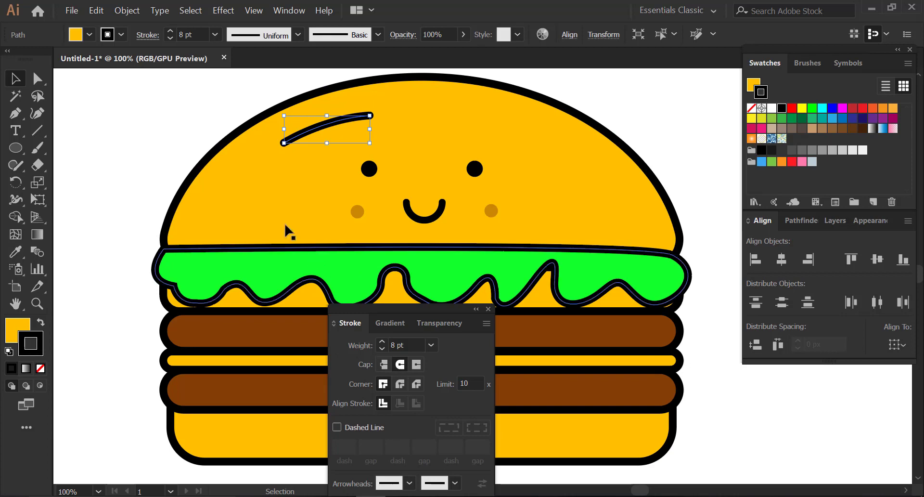
pyautogui.click(771, 107)
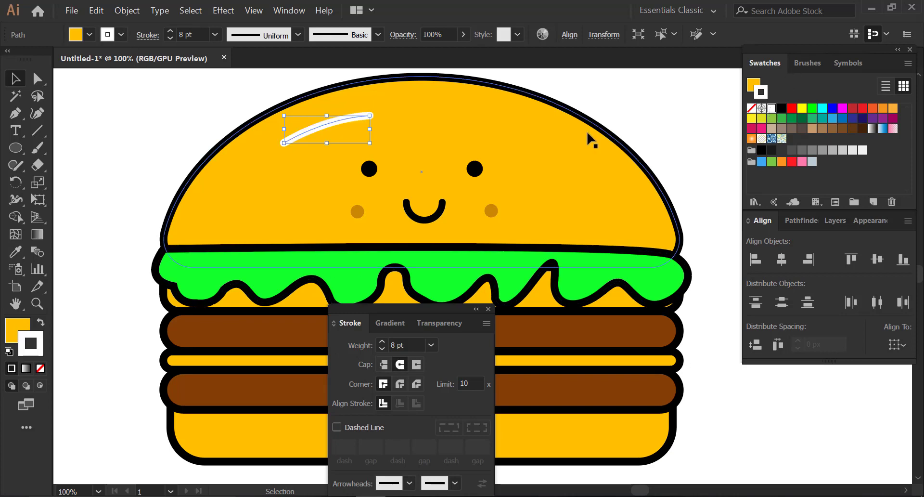
# Adjust the highlight's anchor points to refine its curve
pyautogui.click(614, 104)
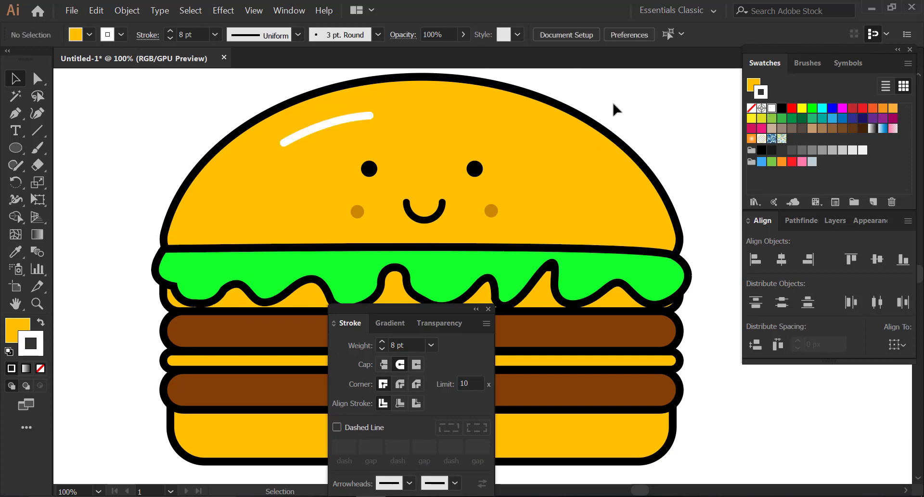
pyautogui.click(340, 124)
pyautogui.press('a')
pyautogui.moveTo(370, 116); pyautogui.dragTo(370, 113)
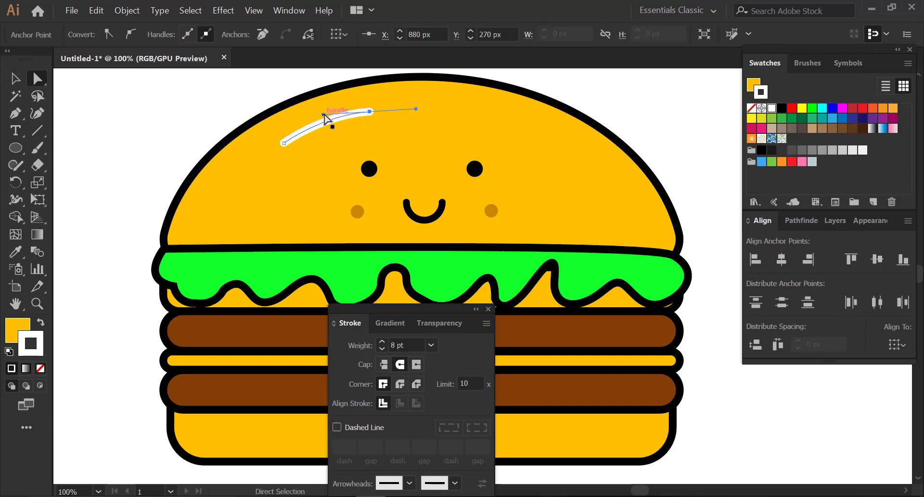
pyautogui.moveTo(324, 117); pyautogui.dragTo(315, 119)
pyautogui.click(171, 124)
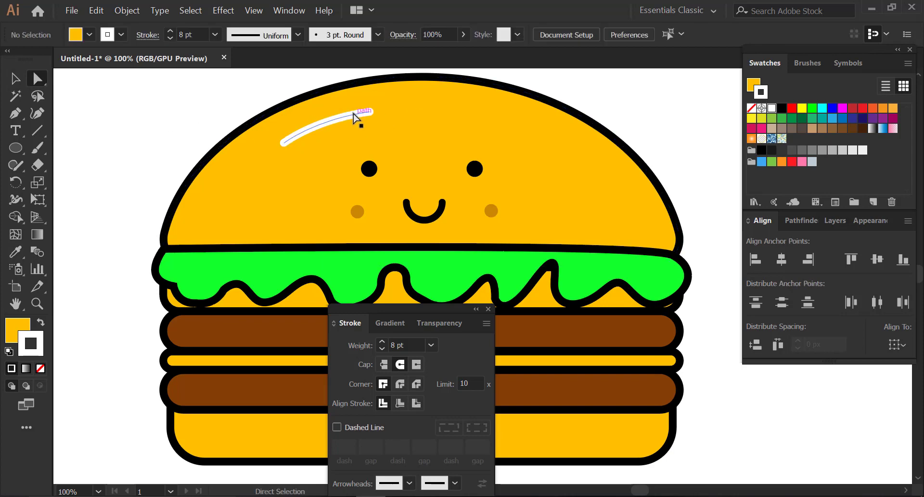
pyautogui.click(358, 117)
pyautogui.click(175, 93)
# Set the highlight stroke's opacity to 68%
pyautogui.press('v')
pyautogui.click(347, 121)
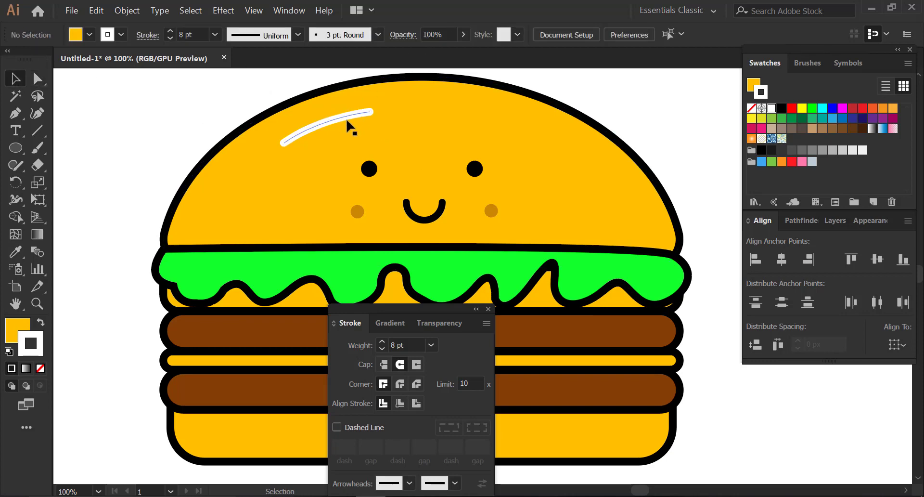
pyautogui.click(455, 41)
pyautogui.moveTo(455, 54); pyautogui.dragTo(447, 53)
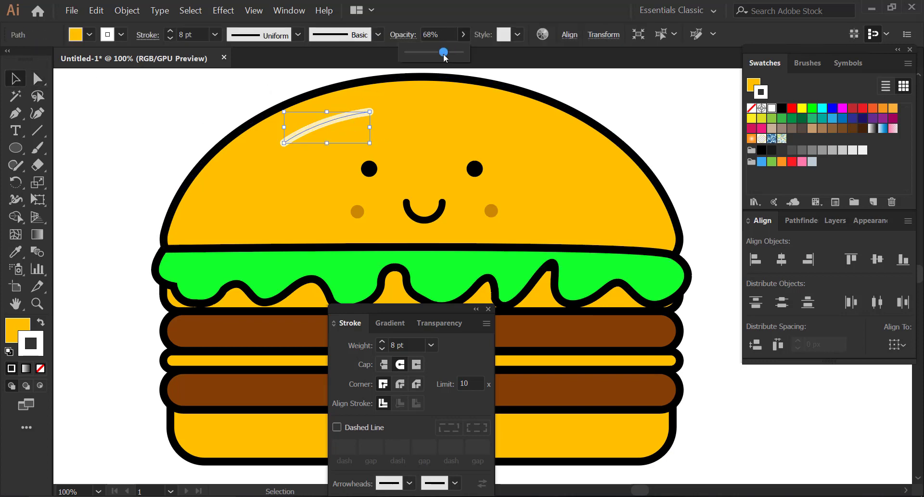
pyautogui.click(178, 91)
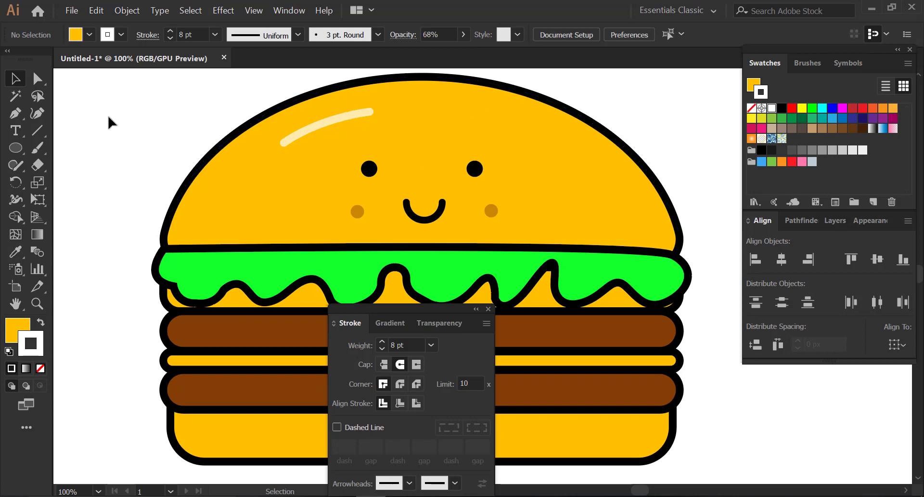
# Copy a cheek dot to the highlight's end and fill it white
pyautogui.moveTo(360, 212); pyautogui.dragTo(392, 119)
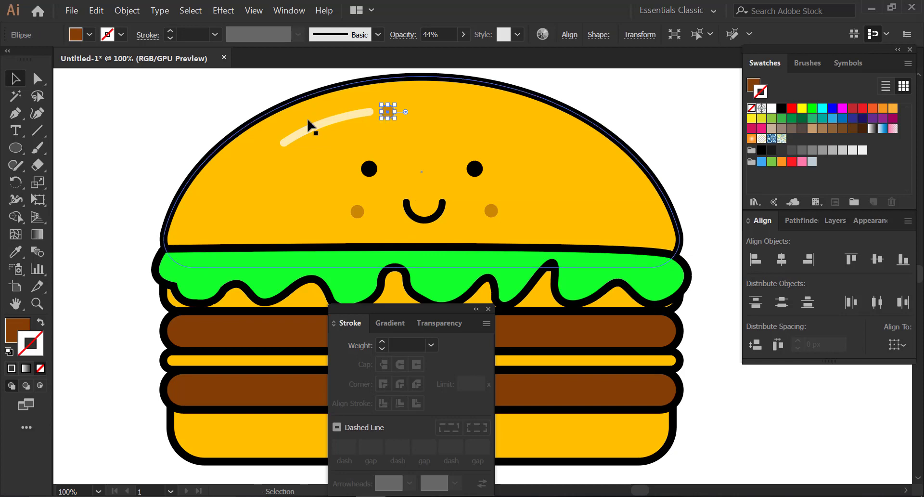
pyautogui.hotkey('ctrl', 'shift', 'a')
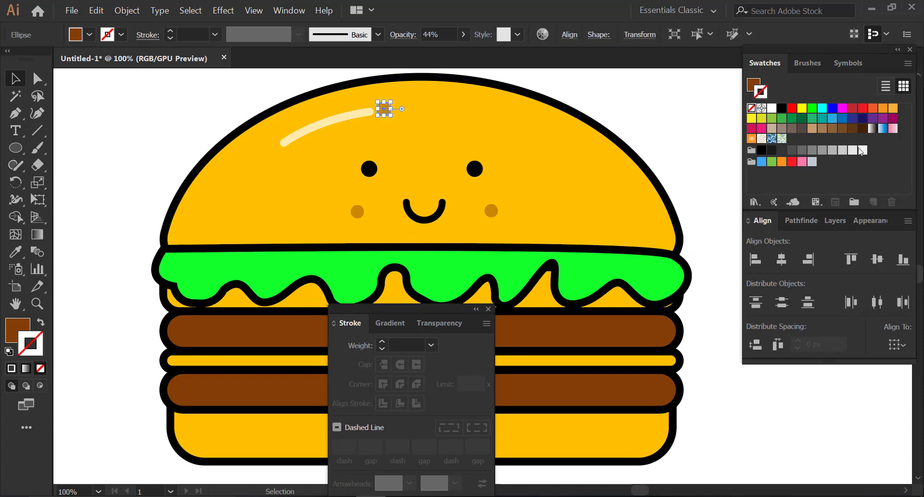
pyautogui.click(863, 150)
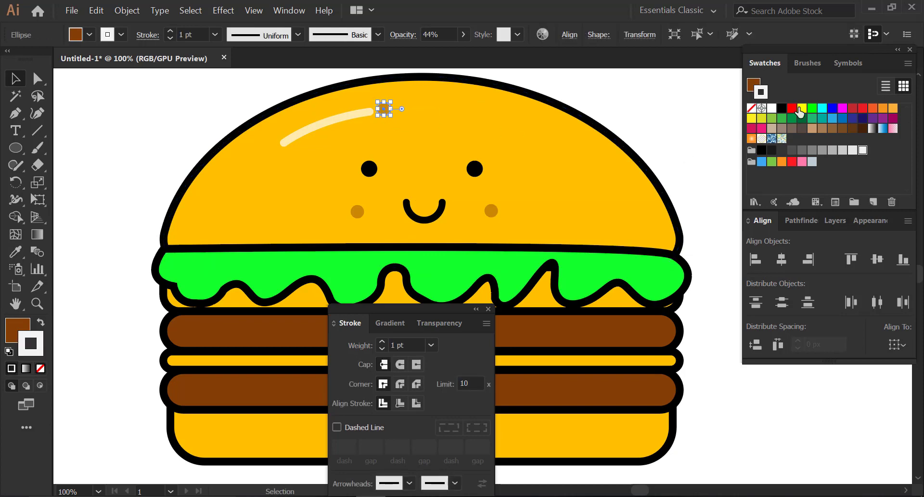
pyautogui.click(384, 109)
pyautogui.click(772, 109)
pyautogui.click(680, 120)
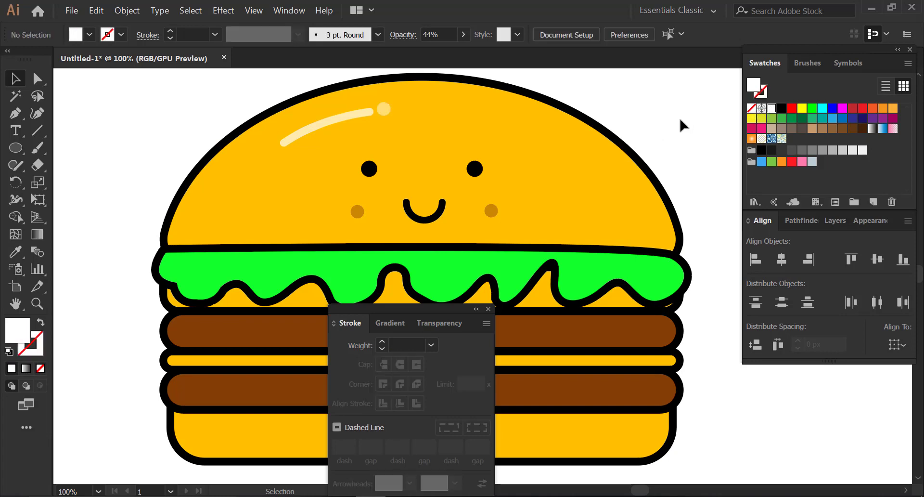
# Paint a Paintbrush curve along the top bun's right side
pyautogui.hscroll(5, 410, 178)
pyautogui.hscroll(-2, 427, 173)
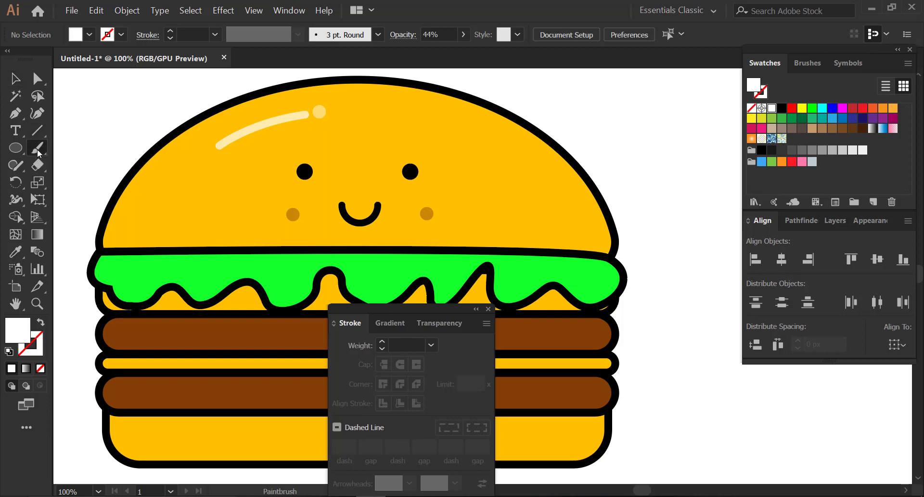
pyautogui.moveTo(37, 147); pyautogui.dragTo(96, 150)
pyautogui.moveTo(423, 88)
pyautogui.mouseDown()
pyautogui.moveTo(547, 239)
pyautogui.moveTo(620, 260)
pyautogui.mouseUp()
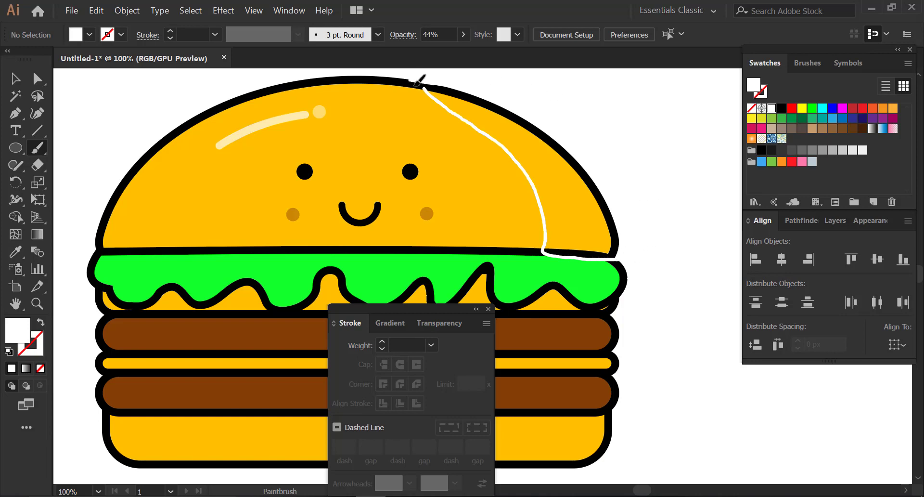
pyautogui.click(16, 78)
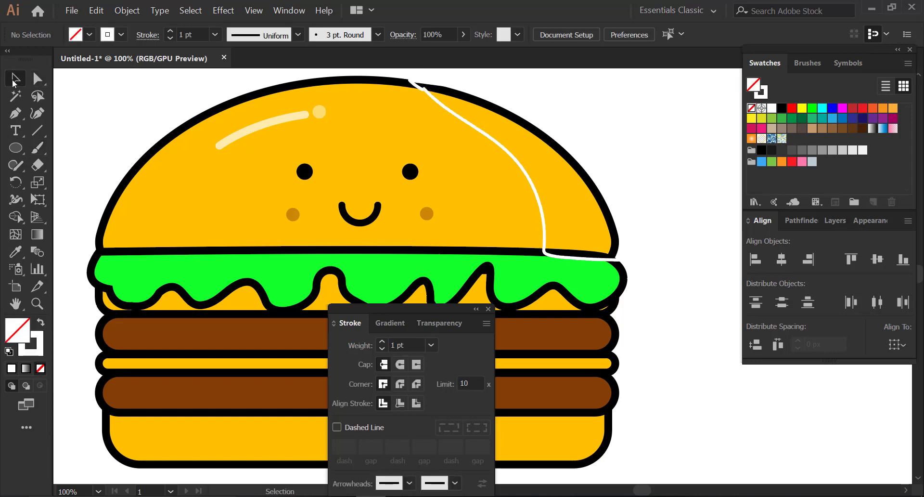
pyautogui.click(562, 159)
pyautogui.click(871, 109)
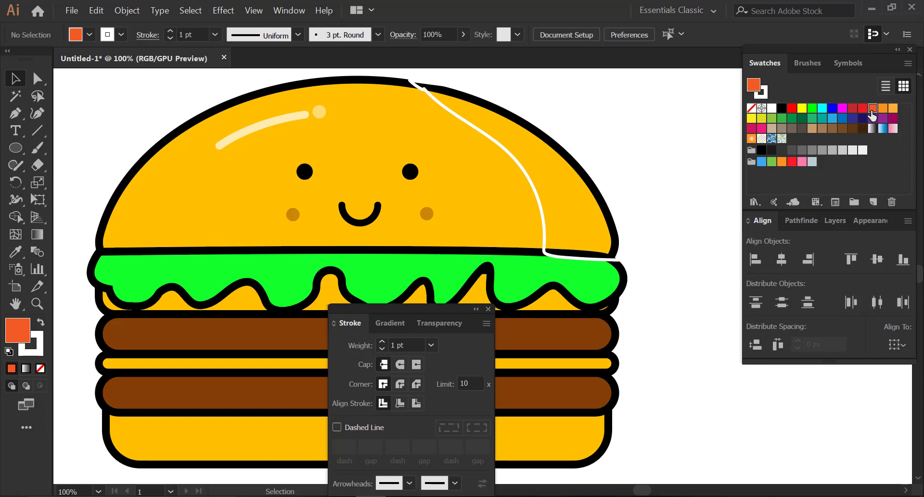
# Fill the painted shape red and set its stroke to None
pyautogui.click(543, 201)
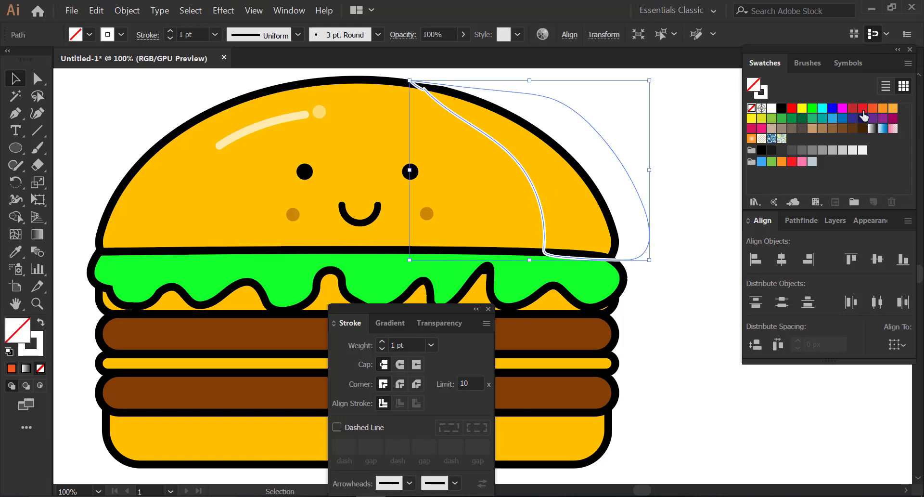
pyautogui.click(862, 109)
pyautogui.click(873, 109)
pyautogui.click(863, 109)
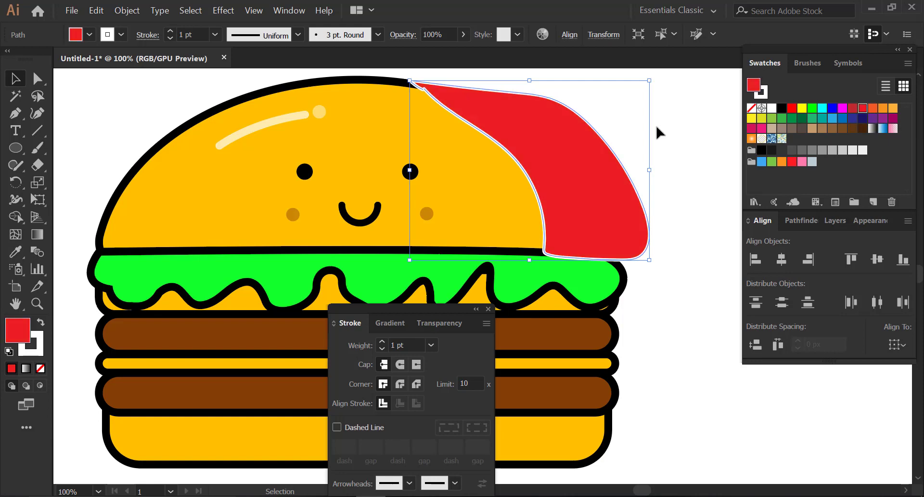
pyautogui.click(764, 96)
pyautogui.click(752, 108)
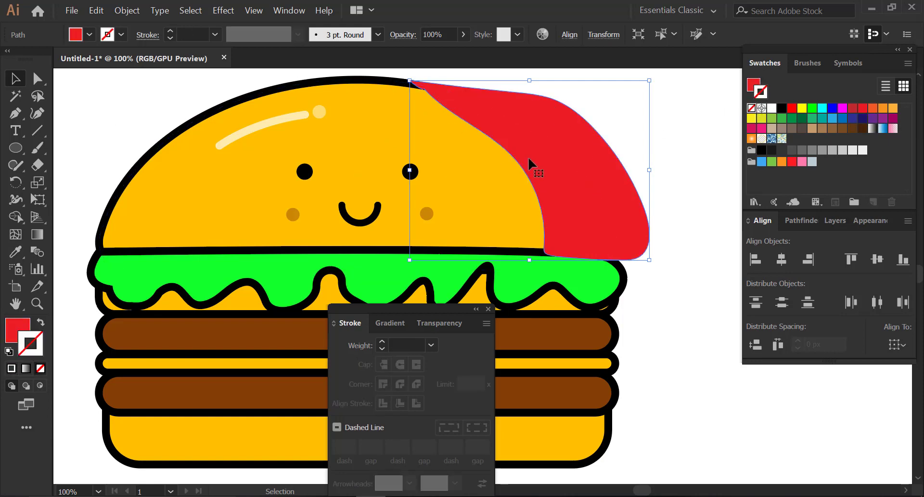
# Lower the red shape's opacity to 58%
pyautogui.press('a')
pyautogui.press('v')
pyautogui.click(463, 34)
pyautogui.moveTo(461, 52)
pyautogui.mouseDown()
pyautogui.moveTo(434, 52)
pyautogui.moveTo(444, 56)
pyautogui.mouseUp()
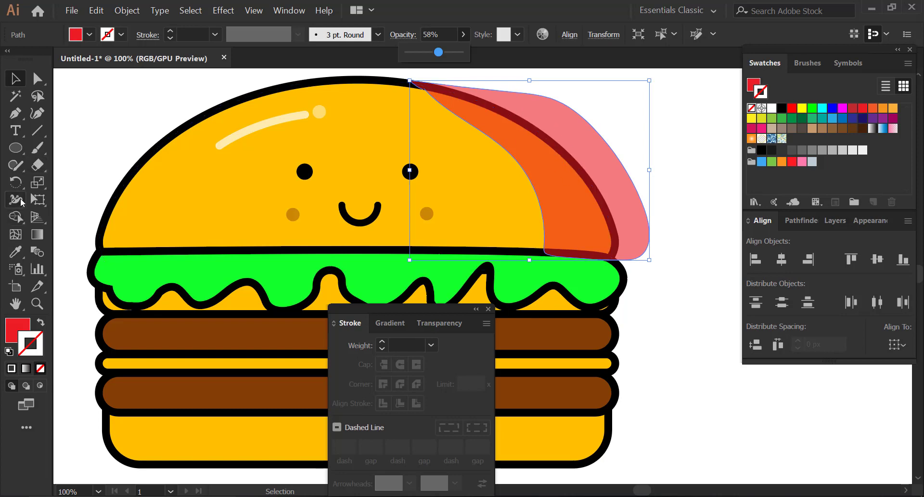
# Shift the red shape to meet the bun's crown and select it together with the top bun
pyautogui.moveTo(17, 217); pyautogui.dragTo(101, 216)
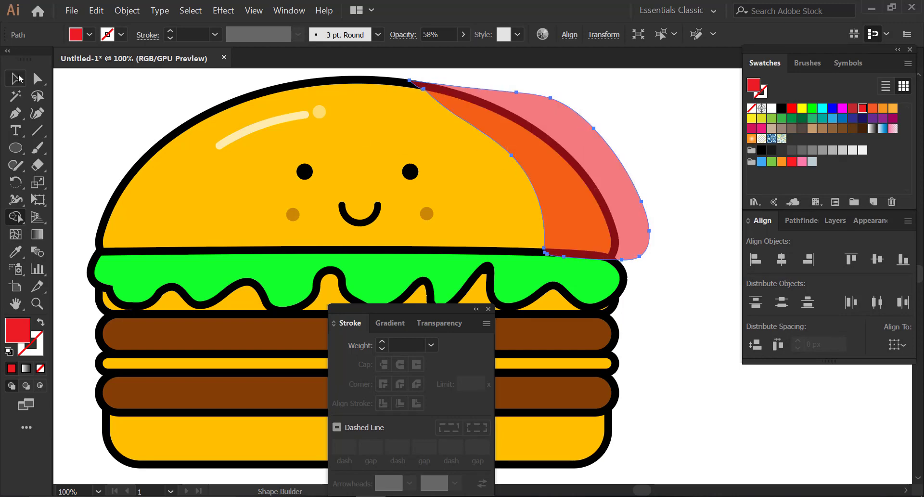
pyautogui.click(18, 78)
pyautogui.moveTo(678, 132); pyautogui.dragTo(611, 170)
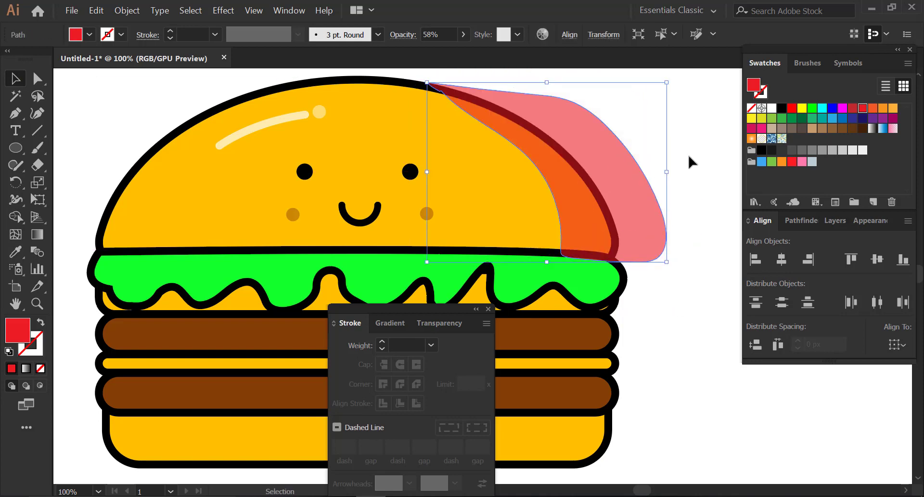
pyautogui.click(689, 159)
pyautogui.click(622, 189)
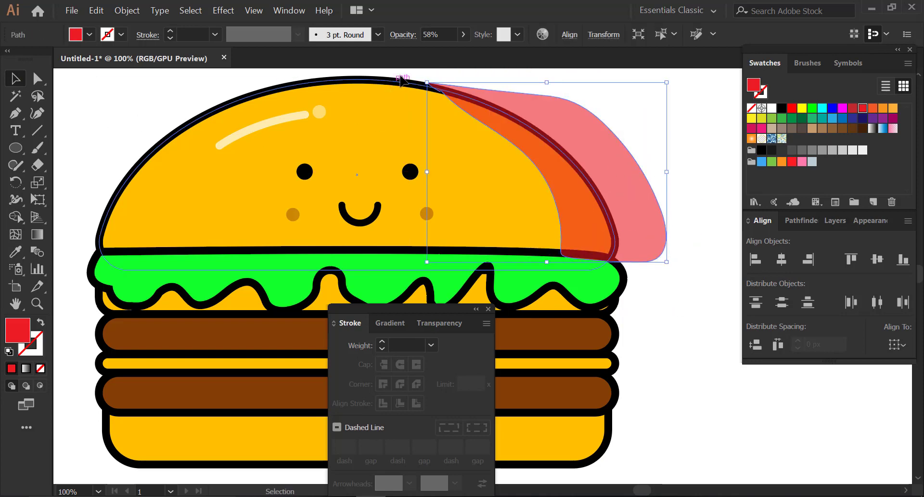
pyautogui.keyDown('shift'); pyautogui.click(469, 108); pyautogui.keyUp('shift')
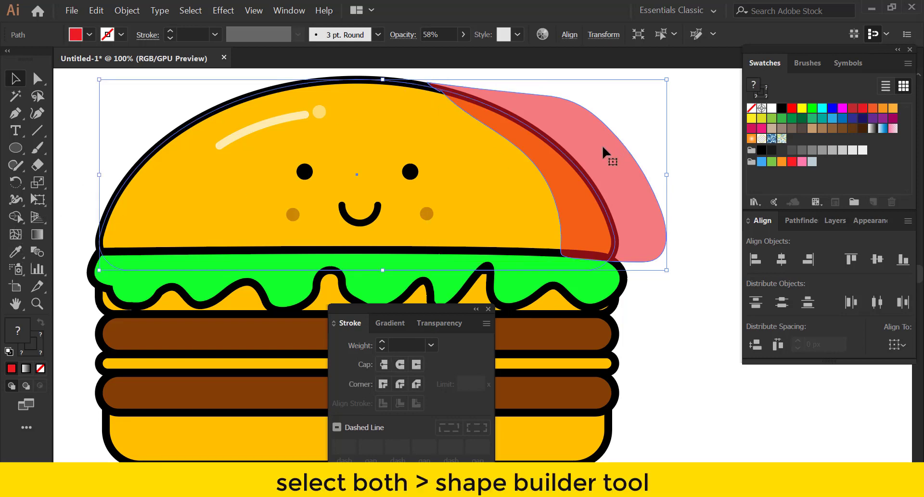
# Split the pink shape along the bun outline with Shape Builder and delete the outside piece
pyautogui.hotkey('shift', 'm')
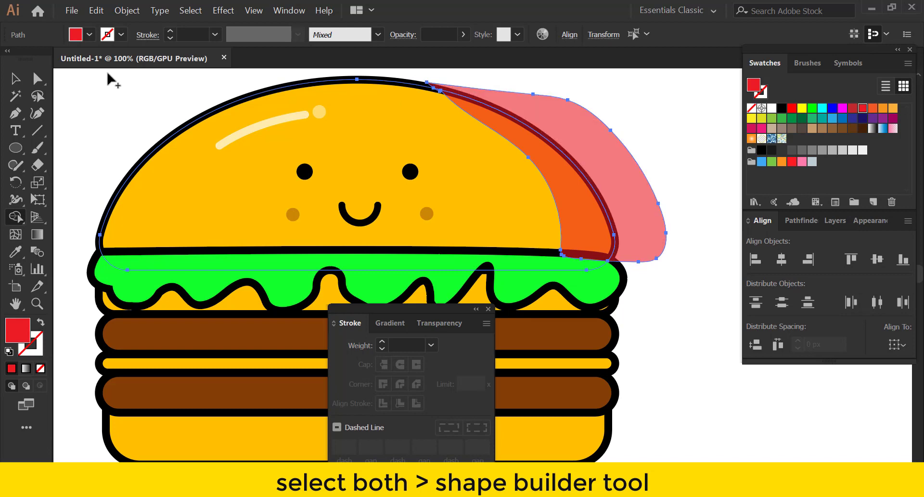
pyautogui.click(631, 148)
pyautogui.press('v')
pyautogui.moveTo(631, 149)
pyautogui.mouseDown()
pyautogui.moveTo(654, 125)
pyautogui.moveTo(649, 147)
pyautogui.mouseUp()
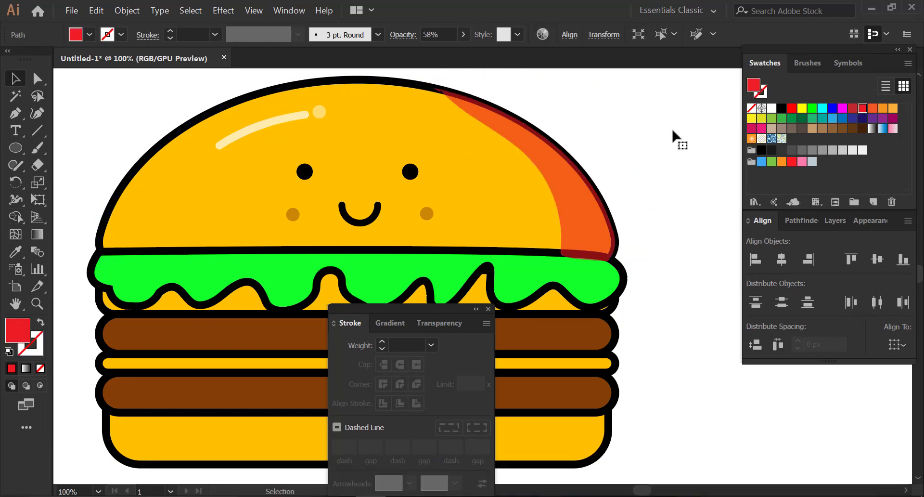
pyautogui.press('Delete')
# Nudge the remaining shading shape slightly left and inspect its top and lower-right anchor points
pyautogui.click(601, 227)
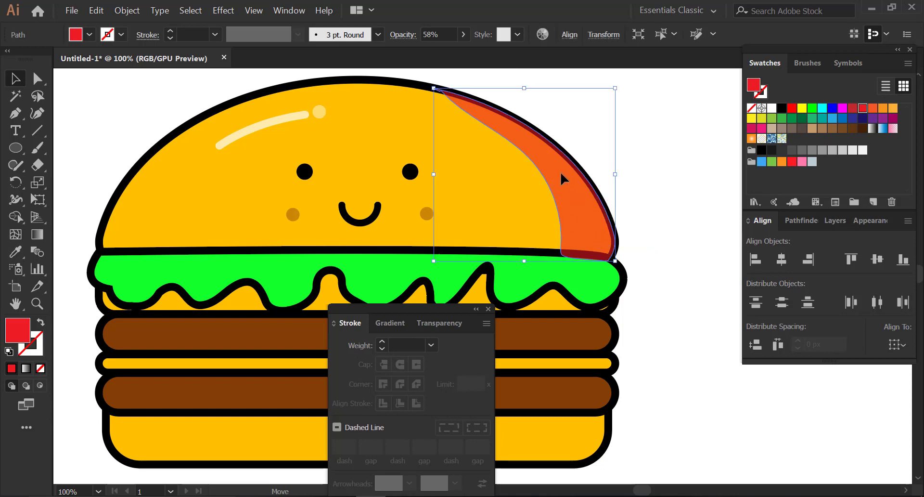
pyautogui.moveTo(564, 172); pyautogui.dragTo(559, 171)
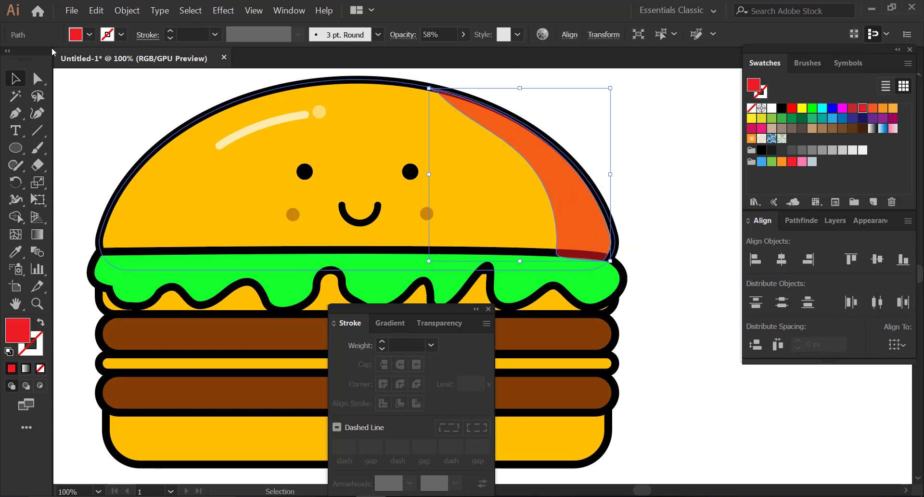
pyautogui.press('a')
pyautogui.click(431, 91)
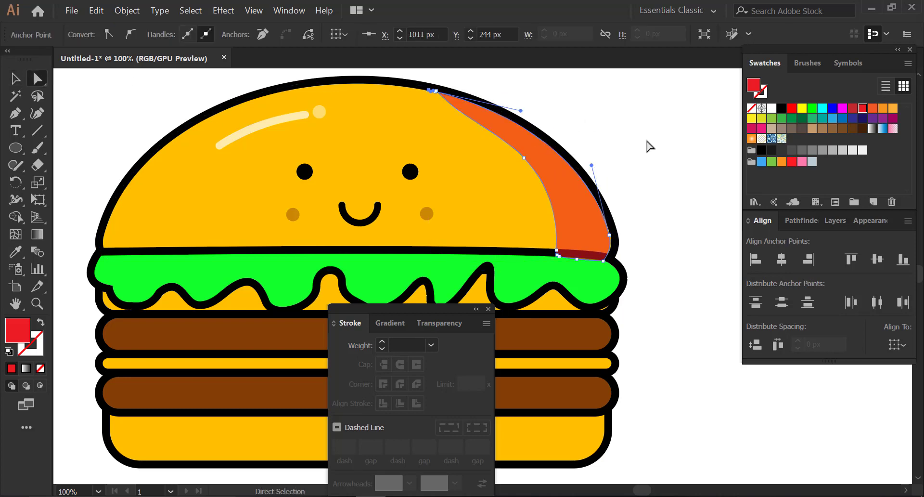
pyautogui.click(635, 188)
pyautogui.click(609, 253)
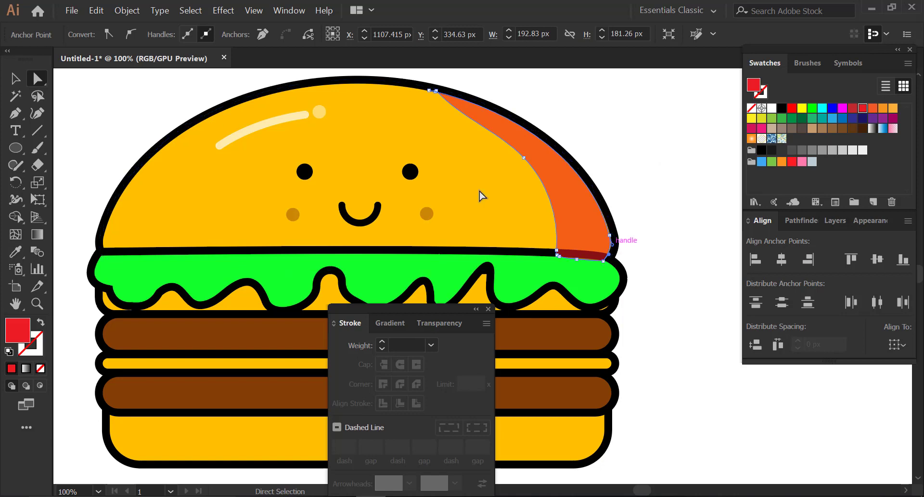
# Split off the red sliver between the bun edge and shading, then move it up
pyautogui.click(15, 80)
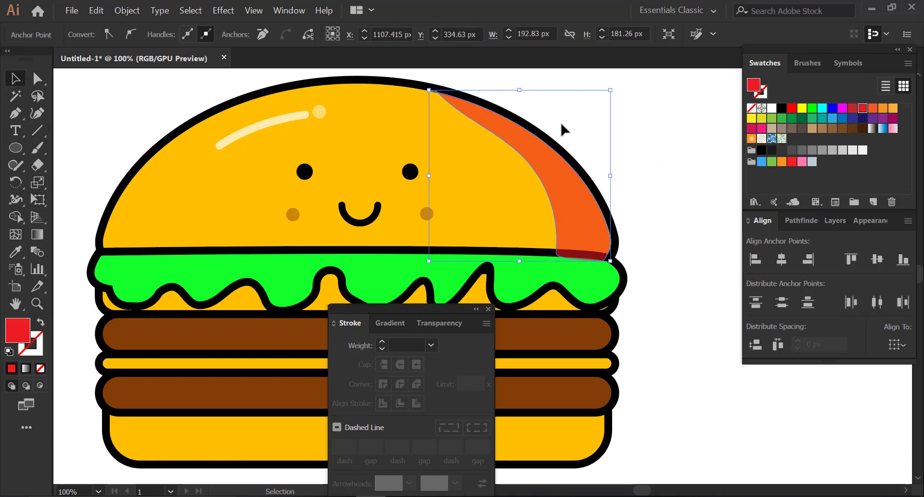
pyautogui.keyDown('shift'); pyautogui.click(610, 189); pyautogui.keyUp('shift')
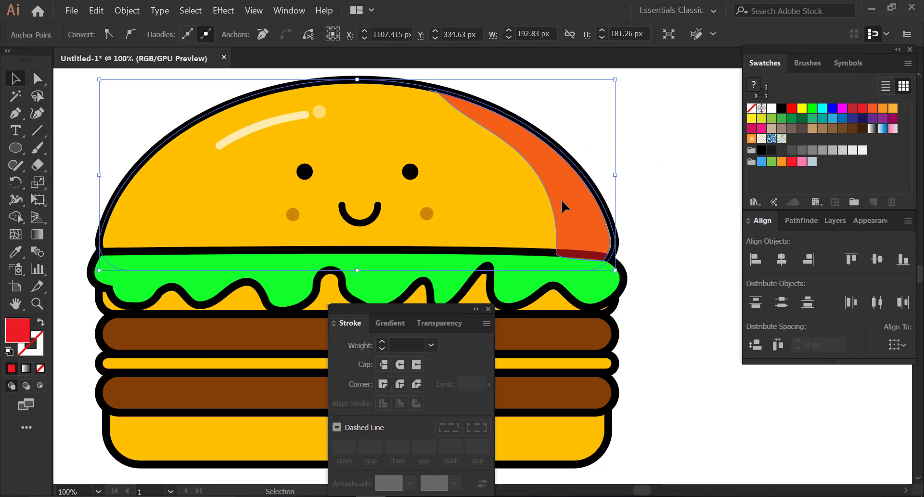
pyautogui.click(16, 217)
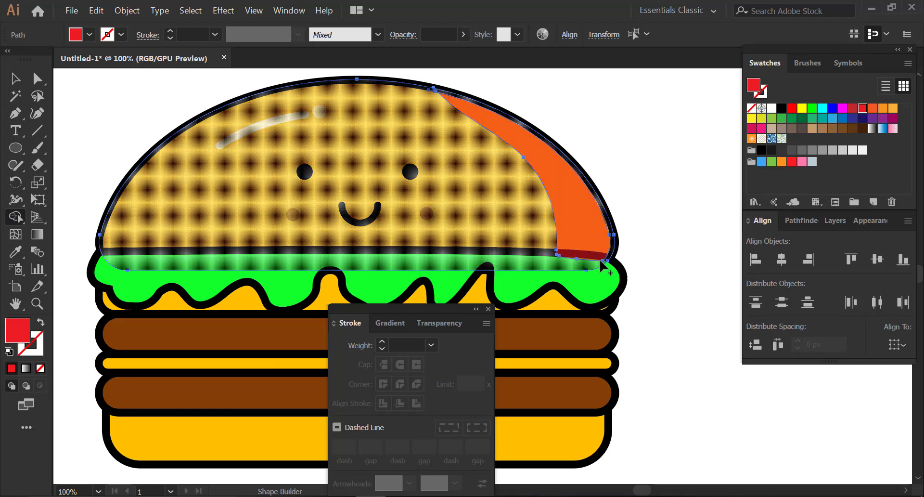
pyautogui.click(591, 263)
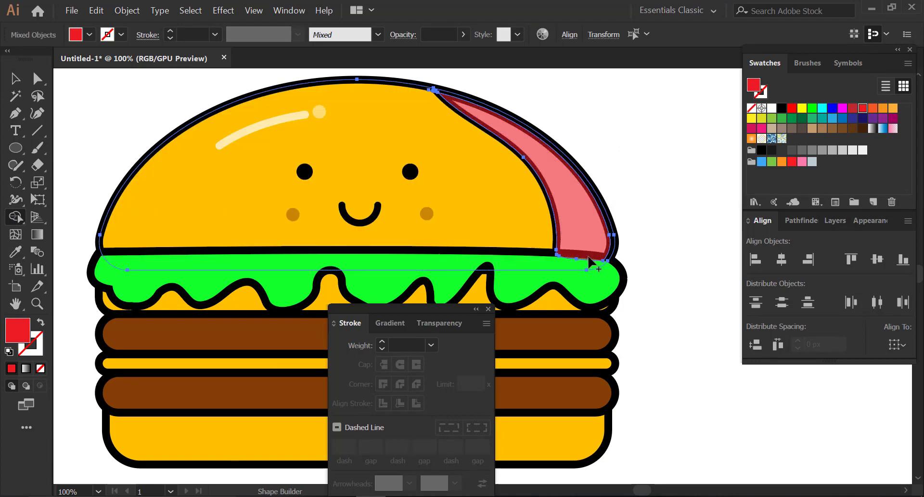
pyautogui.click(15, 78)
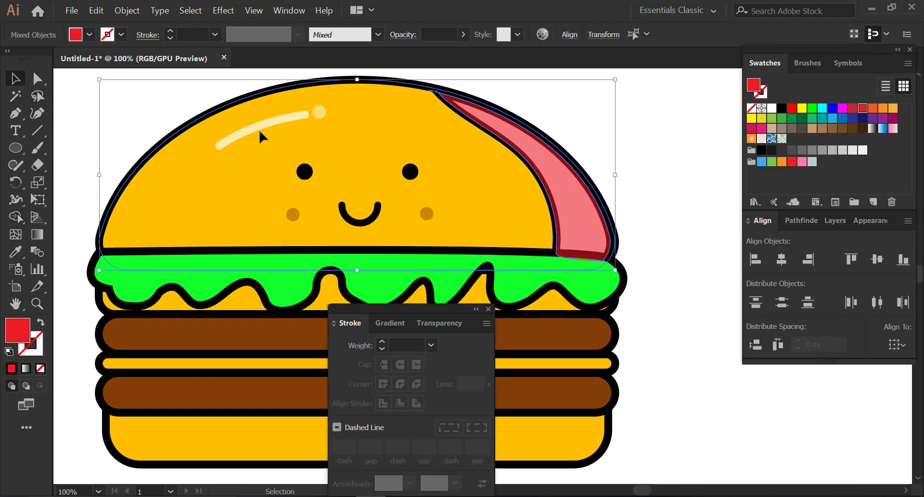
pyautogui.click(645, 171)
pyautogui.moveTo(602, 261); pyautogui.dragTo(597, 250)
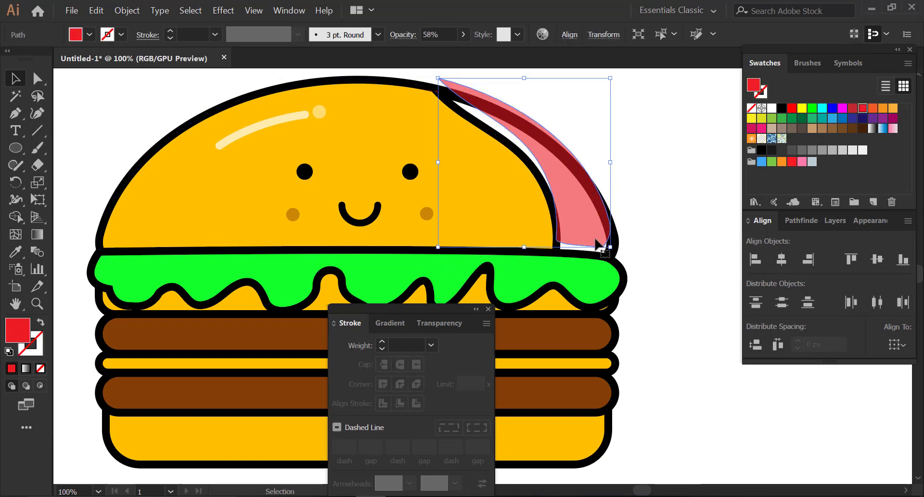
# Return the red sliver onto the bun edge, undoing the trial moves
pyautogui.hotkey('ctrl', 'z')
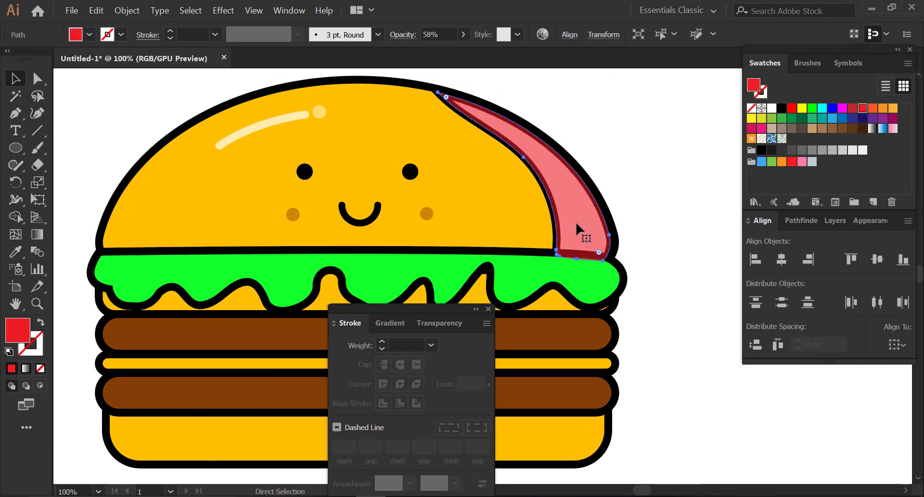
pyautogui.hotkey('ctrl', 'z')
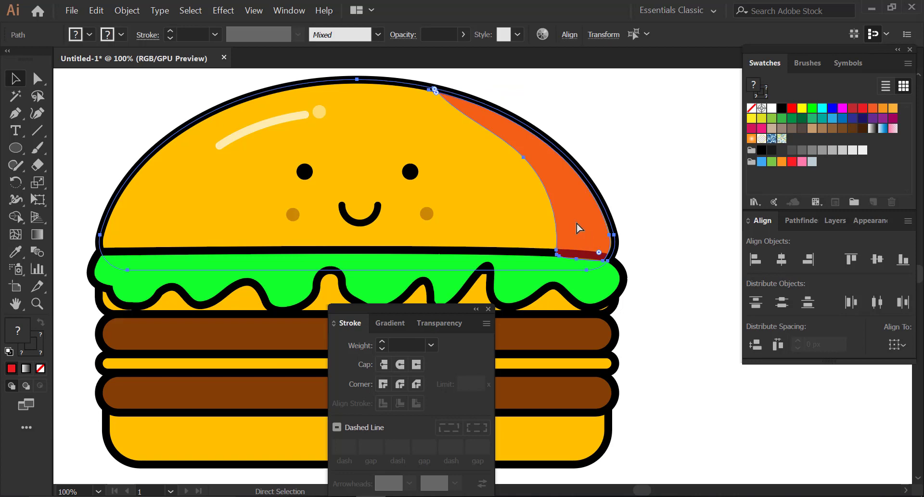
pyautogui.click(605, 241)
pyautogui.moveTo(588, 253); pyautogui.dragTo(562, 224)
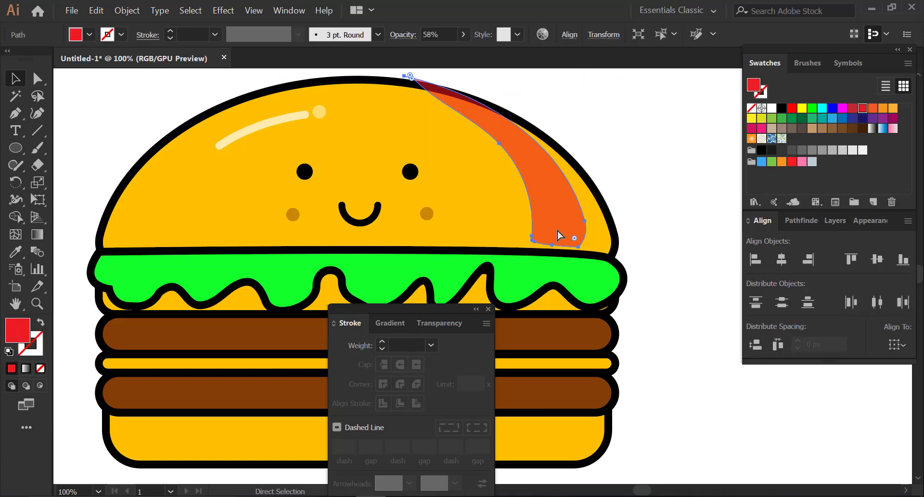
pyautogui.hotkey('ctrl', 'z')
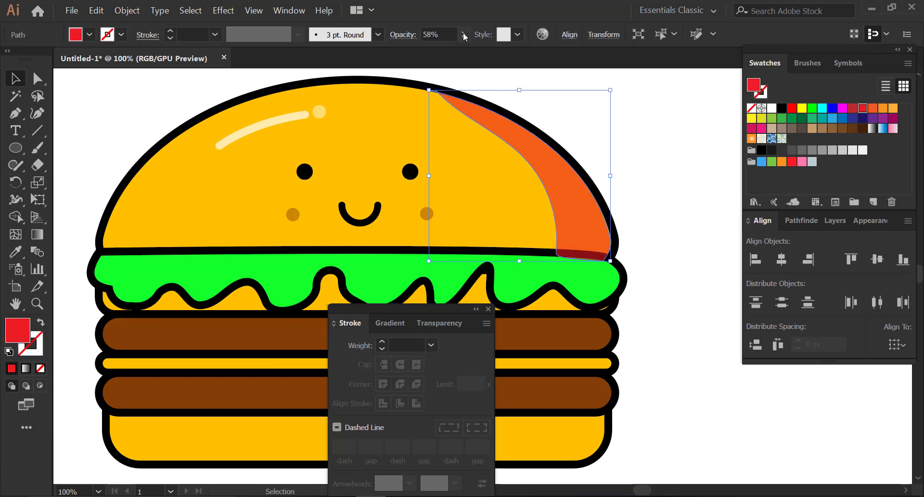
# Lower the bun's right-side shading to 36% opacity and check the result
pyautogui.click(463, 34)
pyautogui.moveTo(445, 52); pyautogui.dragTo(426, 52)
pyautogui.click(653, 166)
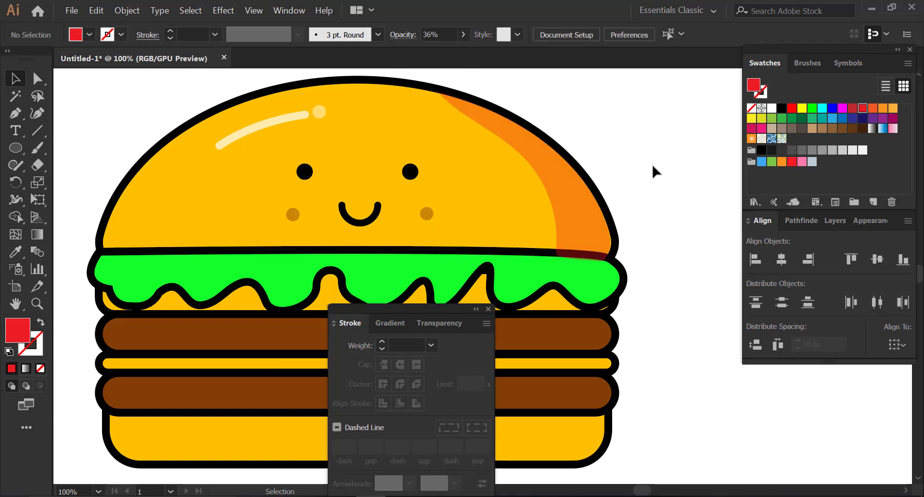
pyautogui.click(617, 246)
pyautogui.click(666, 212)
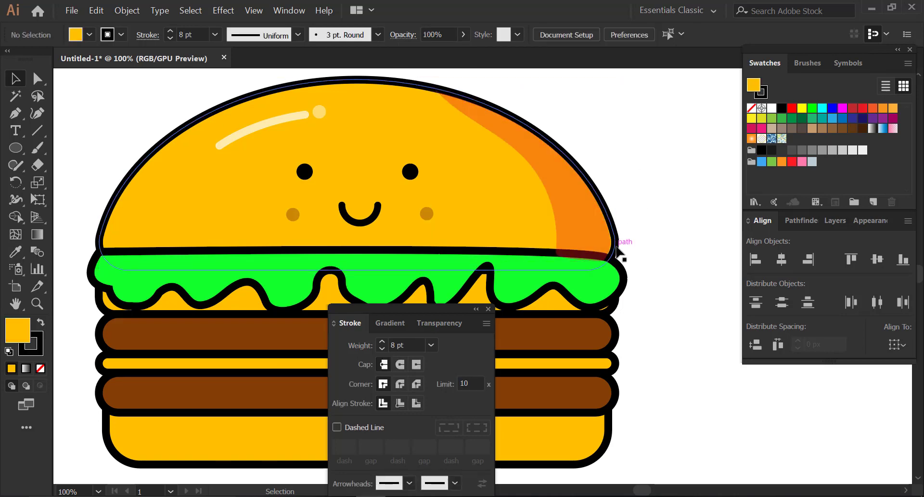
# Send the orange shading backward so it sits behind the bun's black outline
pyautogui.click(594, 239)
pyautogui.rightClick(594, 238)
pyautogui.moveTo(624, 412)
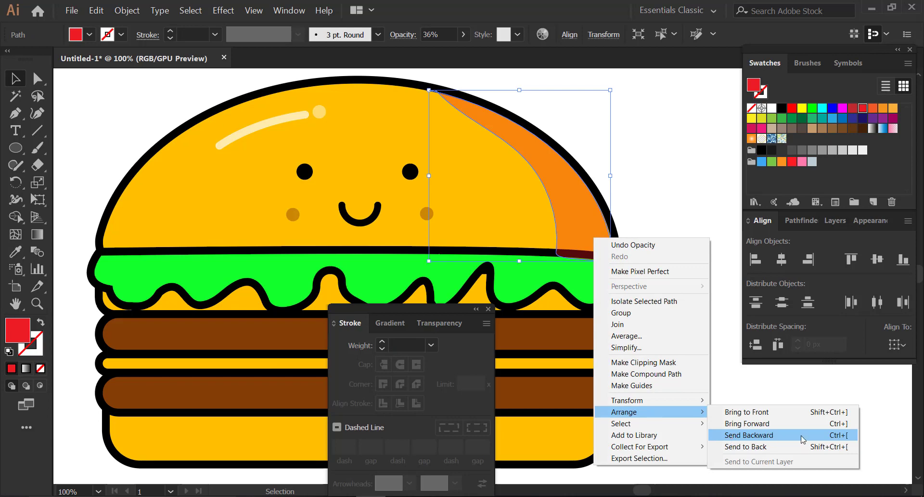
pyautogui.click(730, 435)
pyautogui.press('a')
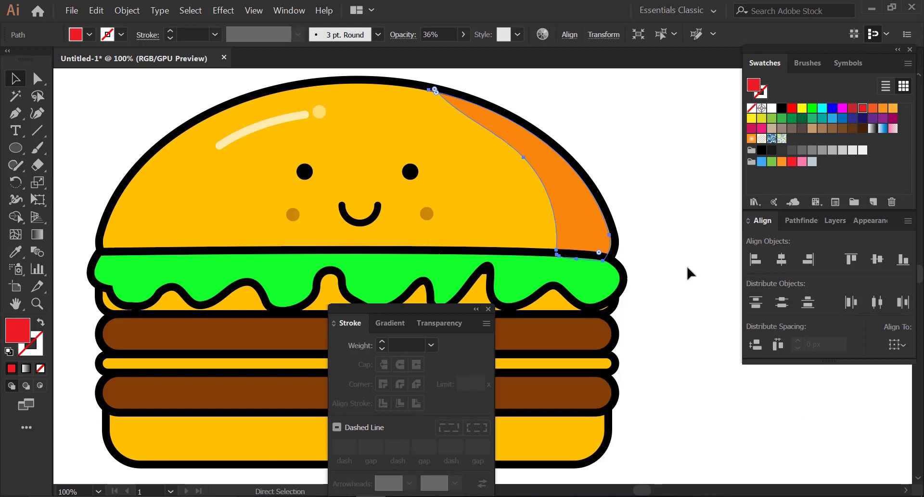
pyautogui.click(686, 266)
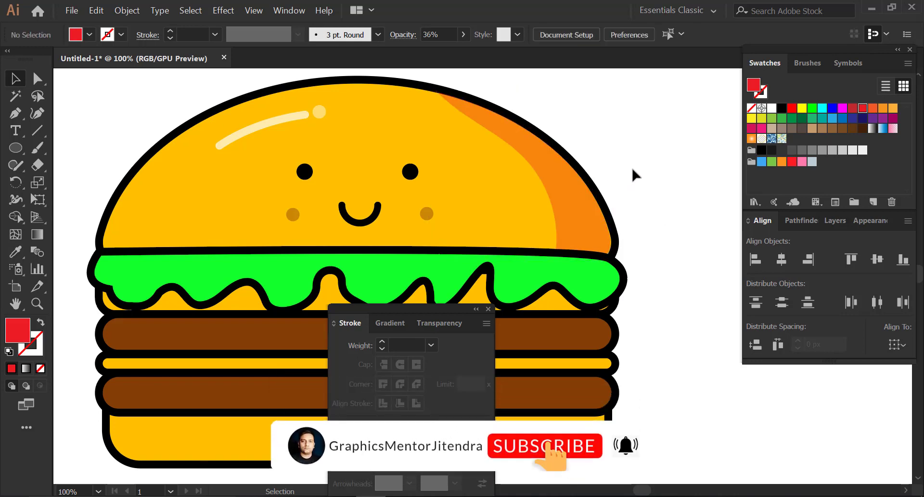
# Paint a brush stroke along the lettuce's upper left and fill it dark green
pyautogui.moveTo(372, 266)
pyautogui.mouseDown()
pyautogui.moveTo(392, 227)
pyautogui.moveTo(393, 234)
pyautogui.mouseUp()
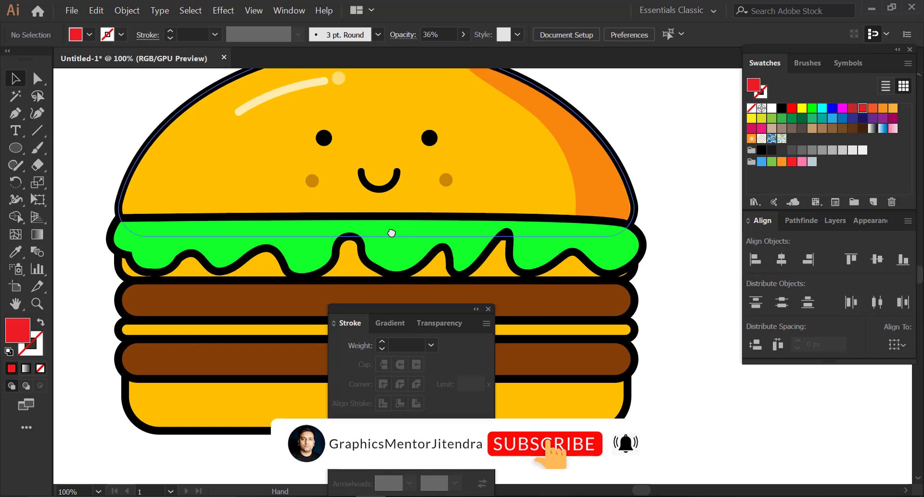
pyautogui.click(149, 240)
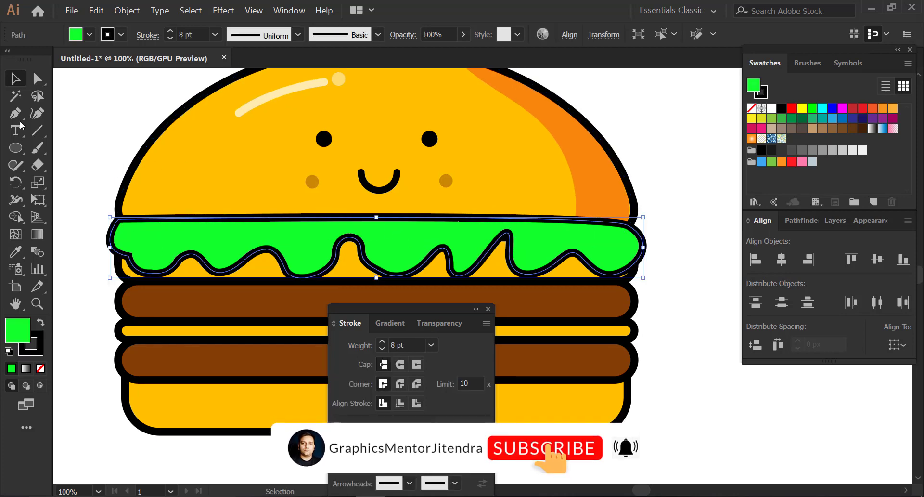
pyautogui.click(35, 151)
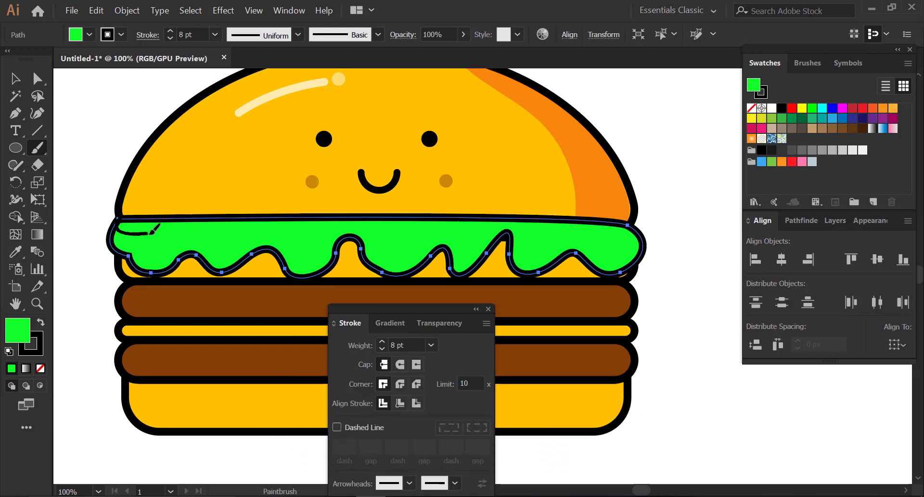
pyautogui.moveTo(186, 234)
pyautogui.mouseDown()
pyautogui.moveTo(628, 231)
pyautogui.moveTo(461, 204)
pyautogui.moveTo(147, 196)
pyautogui.moveTo(115, 213)
pyautogui.mouseUp()
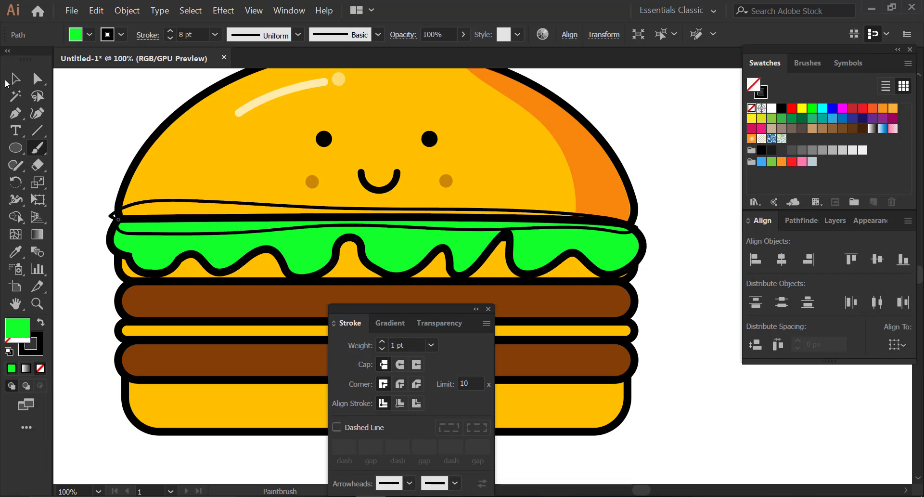
pyautogui.hotkey('ctrl', 'shift', 'a')
pyautogui.press('v')
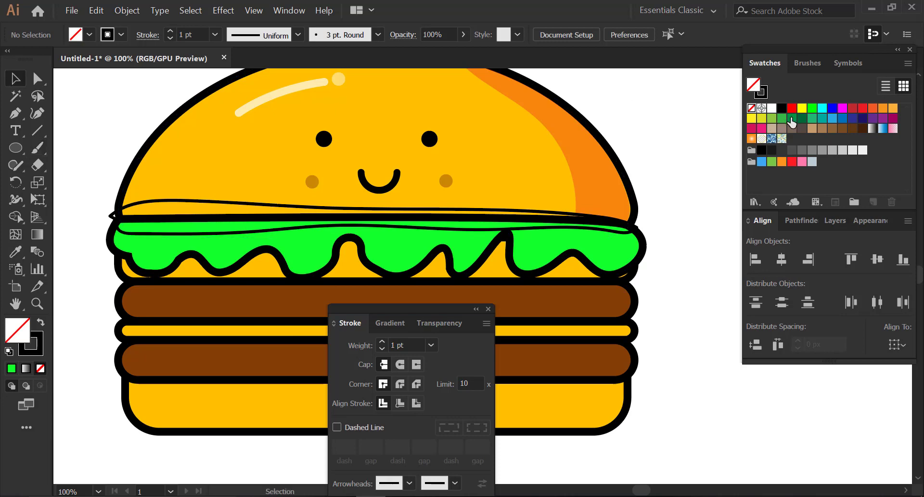
pyautogui.click(792, 118)
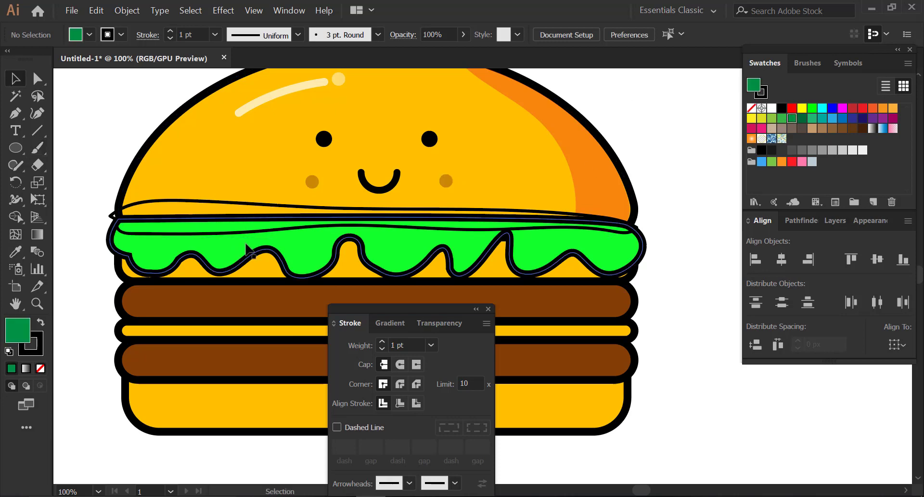
pyautogui.click(153, 204)
pyautogui.click(791, 119)
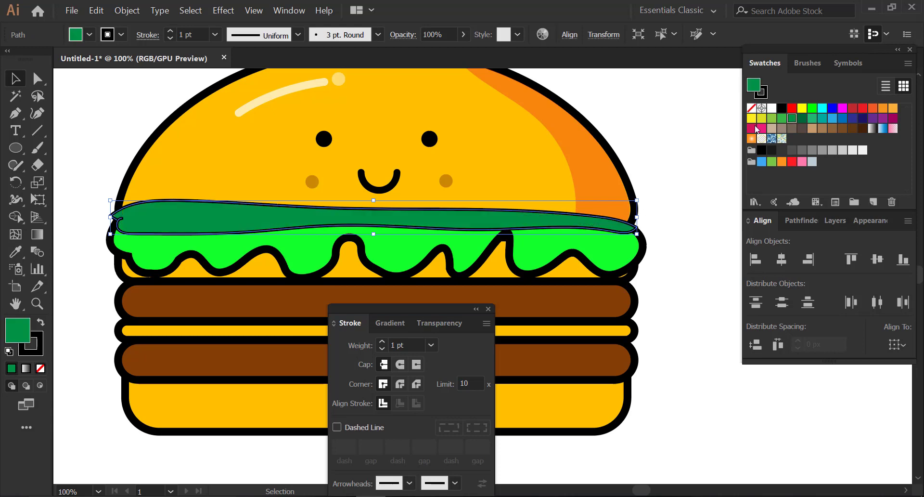
# Recolour the strip's fill to 05CC21 and set its stroke to None
pyautogui.doubleClick(17, 331)
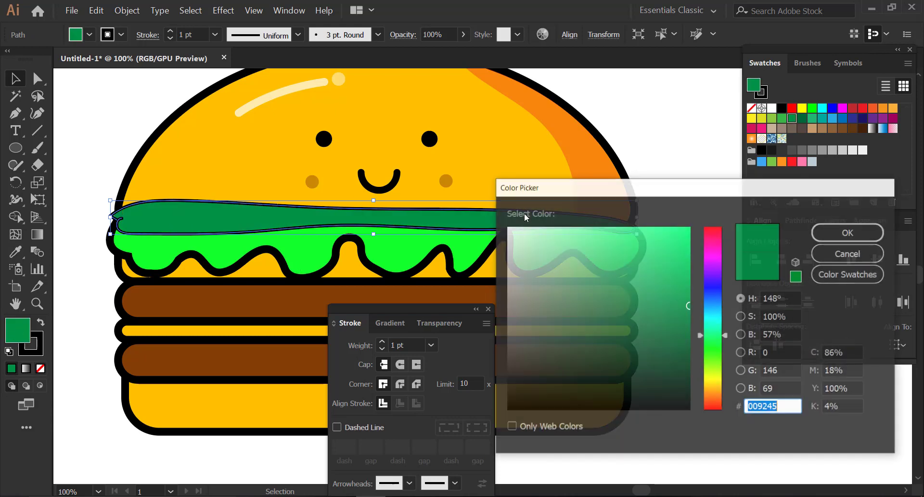
pyautogui.moveTo(660, 261); pyautogui.dragTo(685, 242)
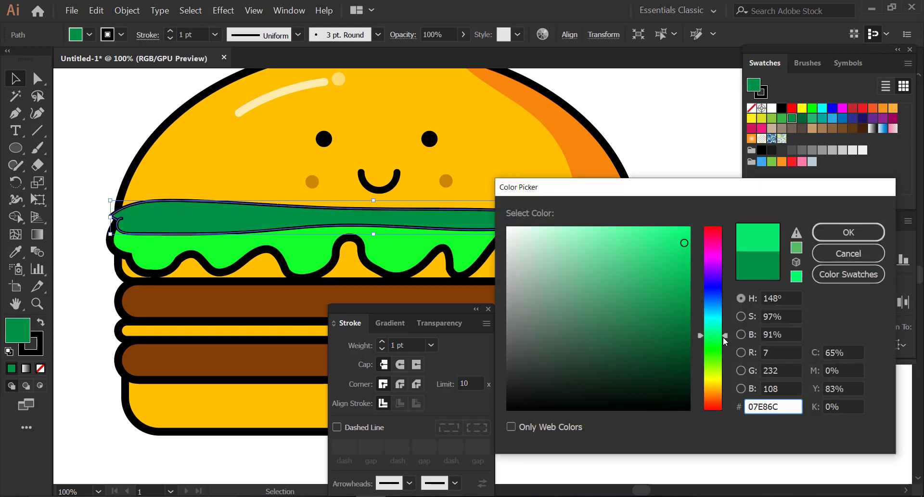
pyautogui.moveTo(725, 340); pyautogui.dragTo(724, 349)
pyautogui.click(684, 254)
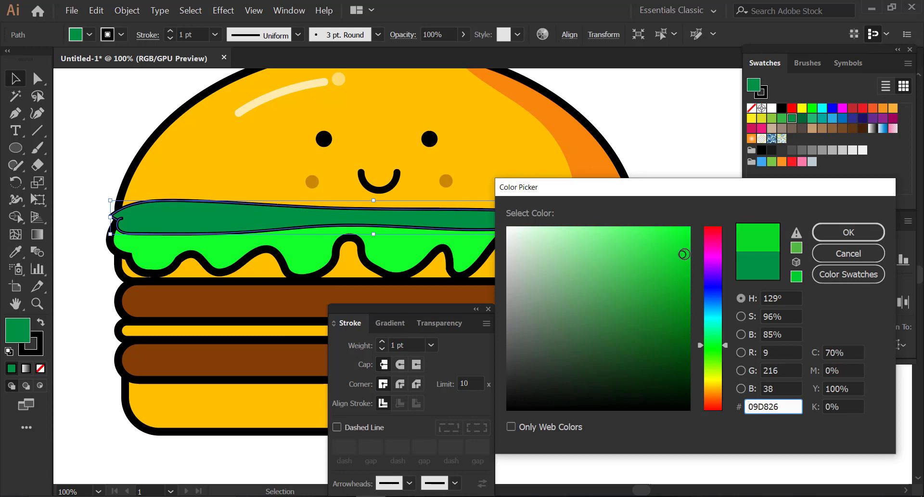
pyautogui.moveTo(683, 255); pyautogui.dragTo(682, 275)
pyautogui.click(848, 232)
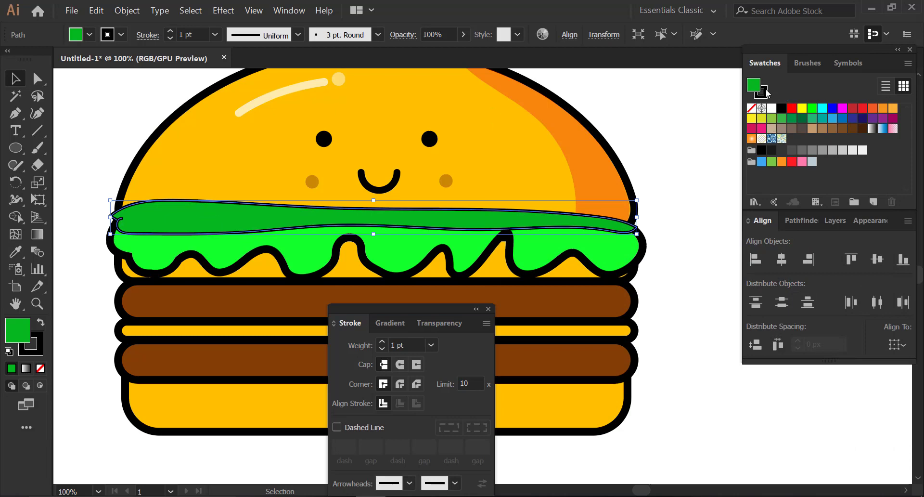
pyautogui.click(766, 92)
pyautogui.click(751, 108)
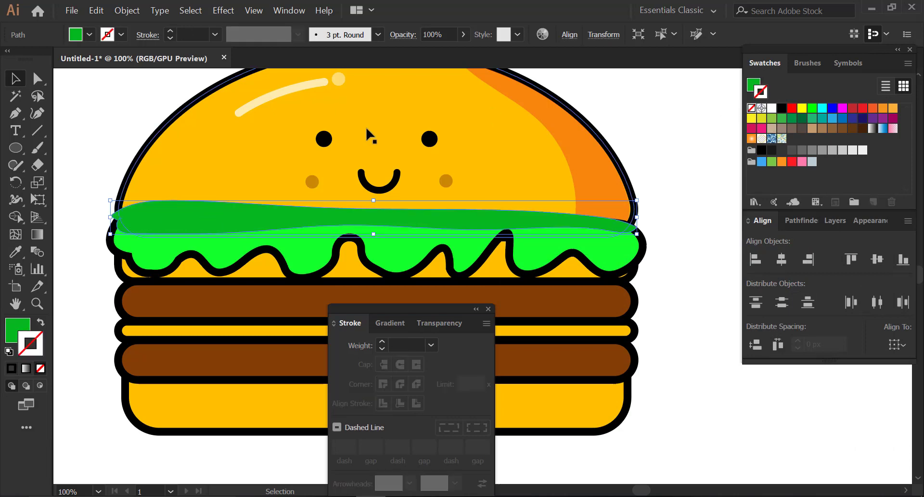
# Use Shape Builder on both lettuce paths to trim the green strip to the upper lettuce region
pyautogui.keyDown('shift'); pyautogui.click(116, 252); pyautogui.keyUp('shift')
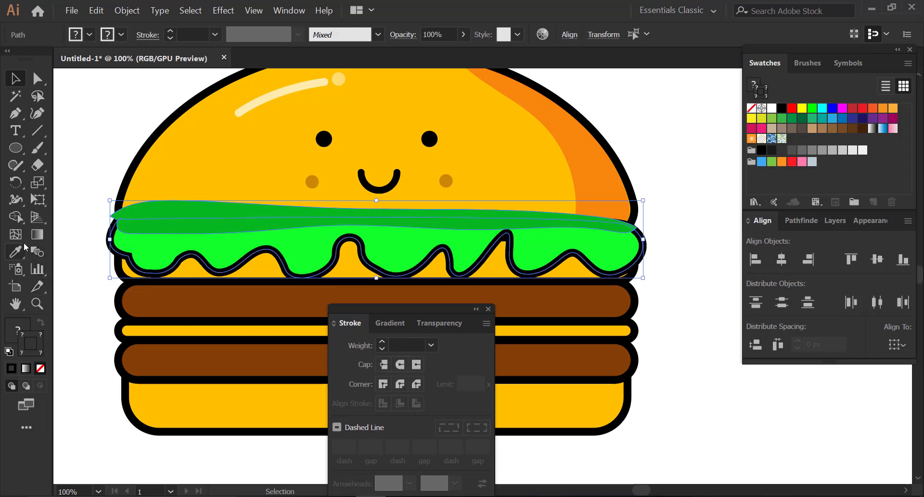
pyautogui.click(21, 216)
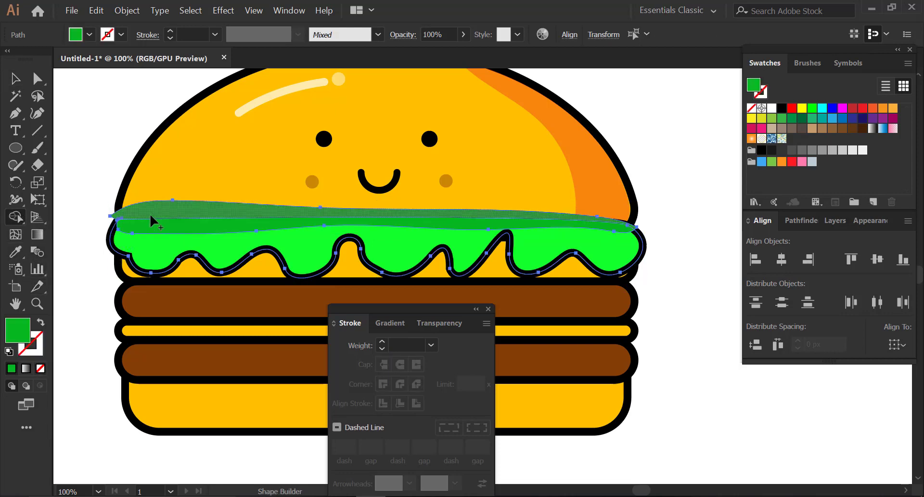
pyautogui.click(154, 211)
pyautogui.press('Delete')
pyautogui.hotkey('ctrl', 'z')
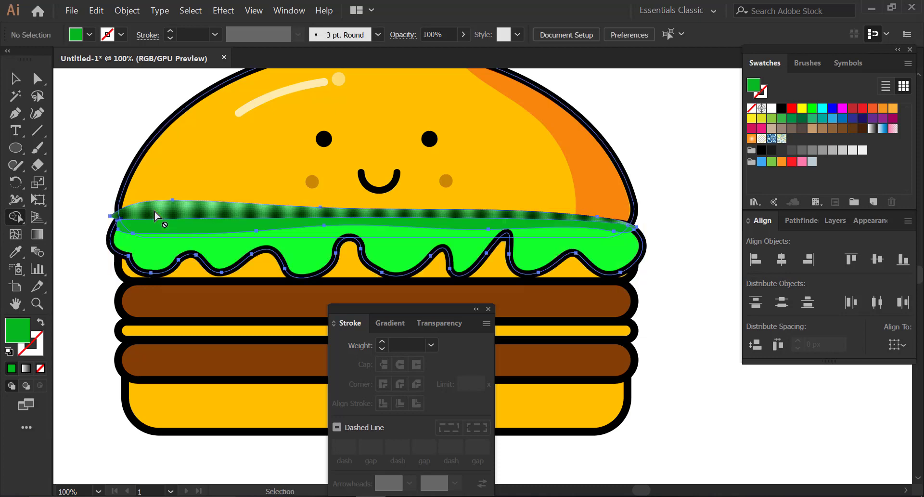
pyautogui.click(159, 208)
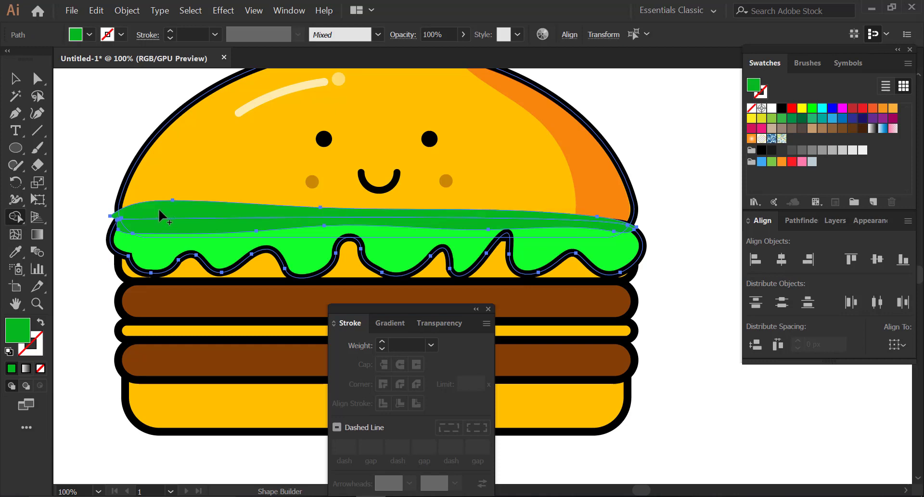
# Send the dark-green upper lettuce piece backward behind the top bun
pyautogui.click(15, 78)
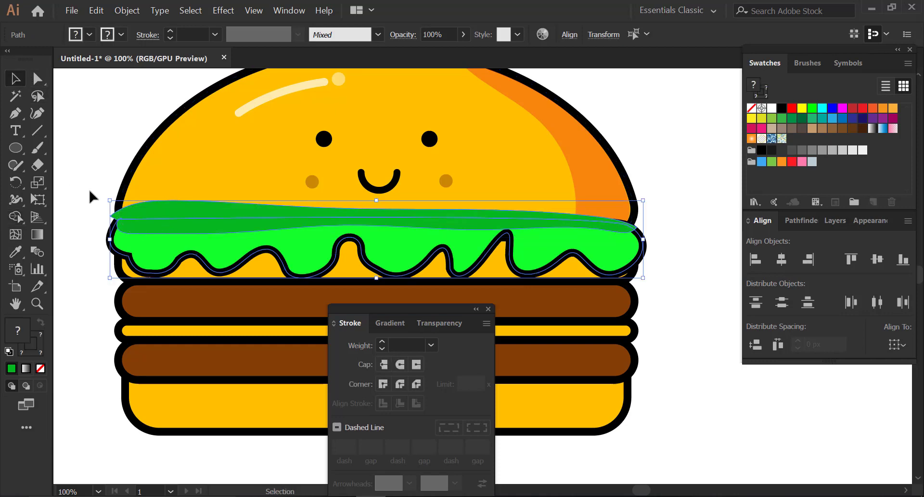
pyautogui.click(139, 214)
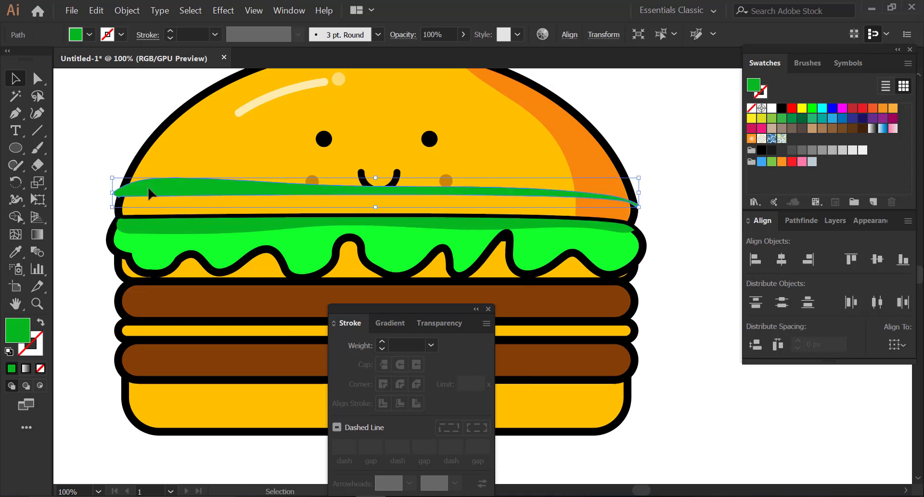
pyautogui.hotkey('ctrl', '[')
pyautogui.hotkey('ctrl', 'shift', 'a')
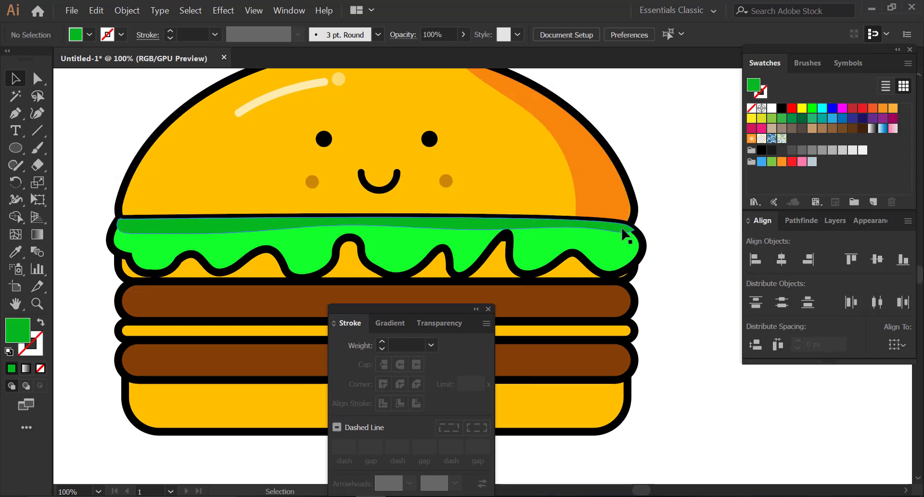
# Set the dark-green lettuce piece's opacity to 82%
pyautogui.click(625, 232)
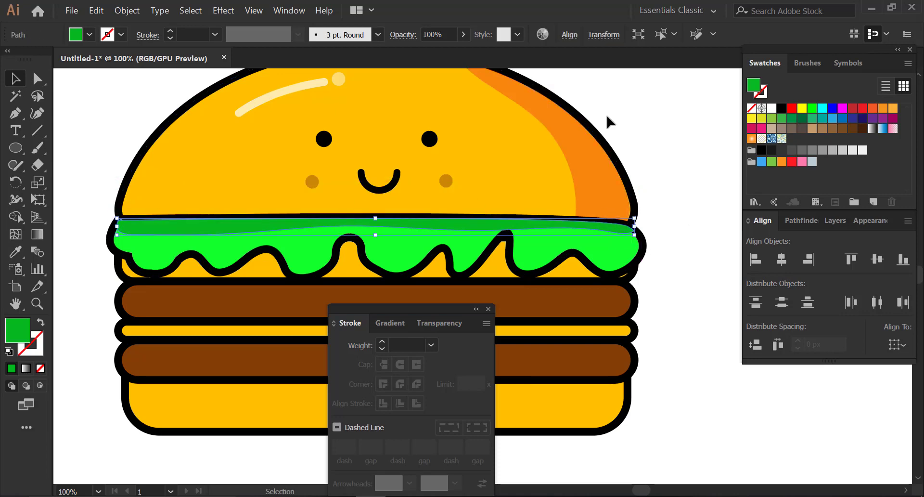
pyautogui.click(463, 35)
pyautogui.click(433, 52)
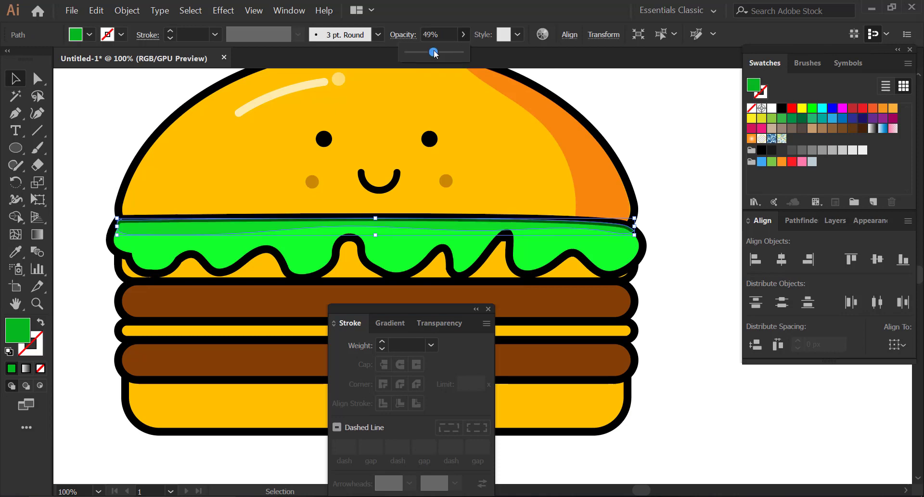
pyautogui.click(443, 52)
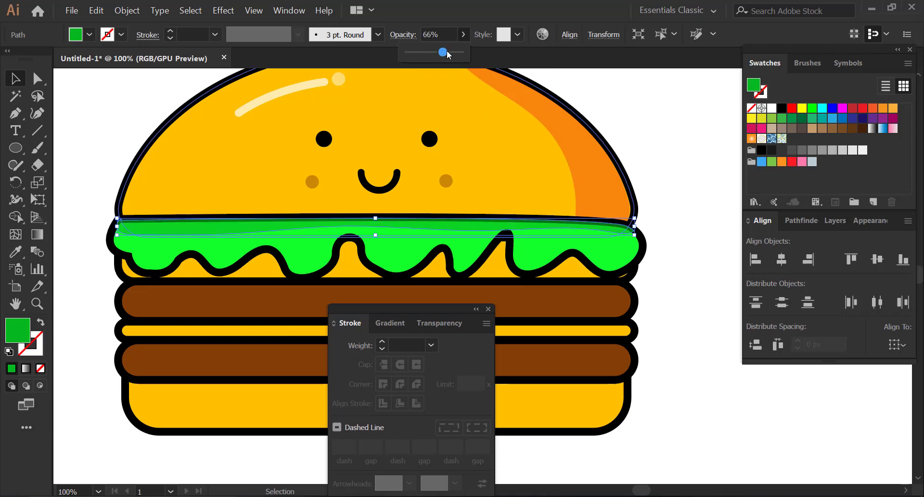
pyautogui.click(451, 52)
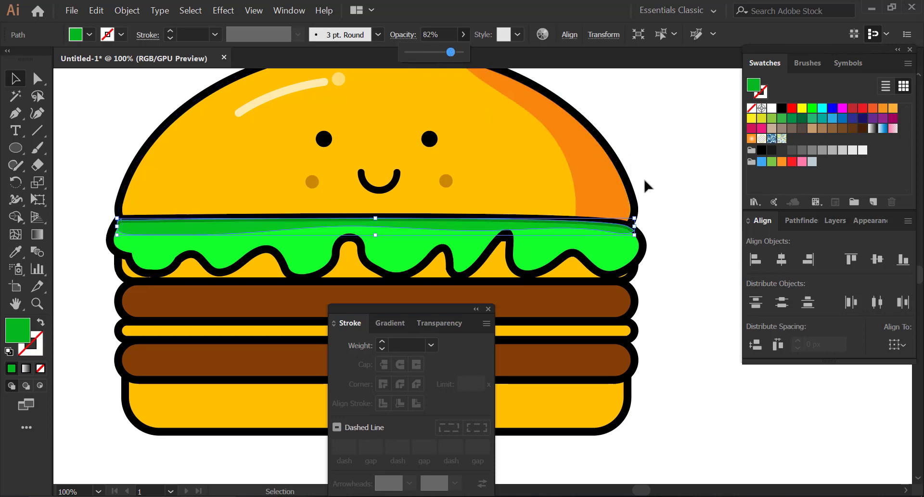
pyautogui.click(645, 185)
pyautogui.click(623, 233)
pyautogui.click(707, 208)
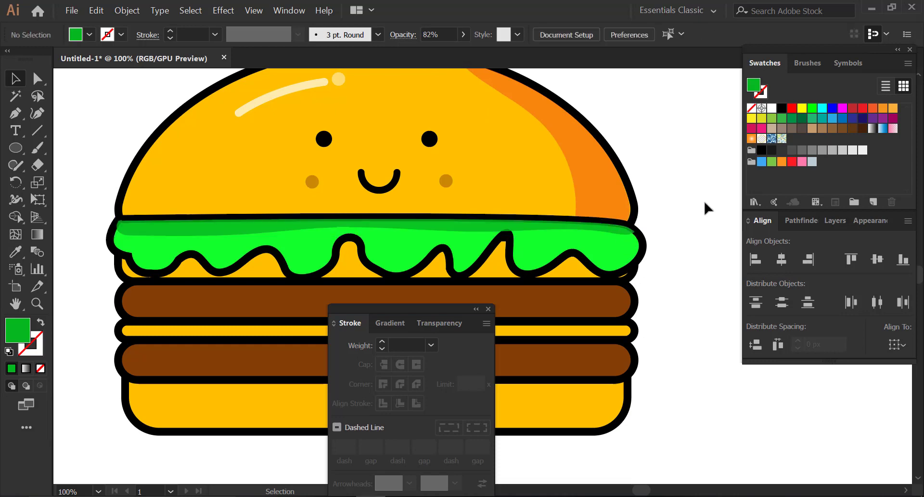
# Paint a freehand loop around the lettuce's lower edge with the Paintbrush
pyautogui.click(43, 149)
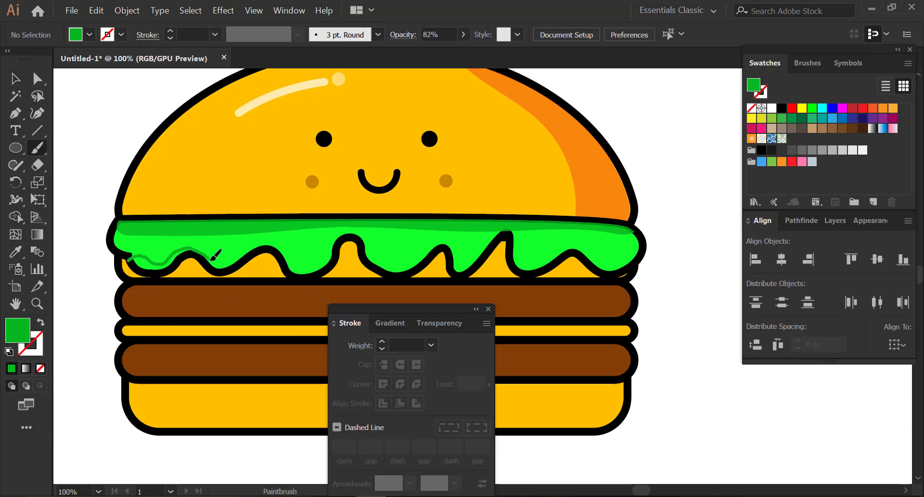
pyautogui.moveTo(233, 257); pyautogui.dragTo(316, 262)
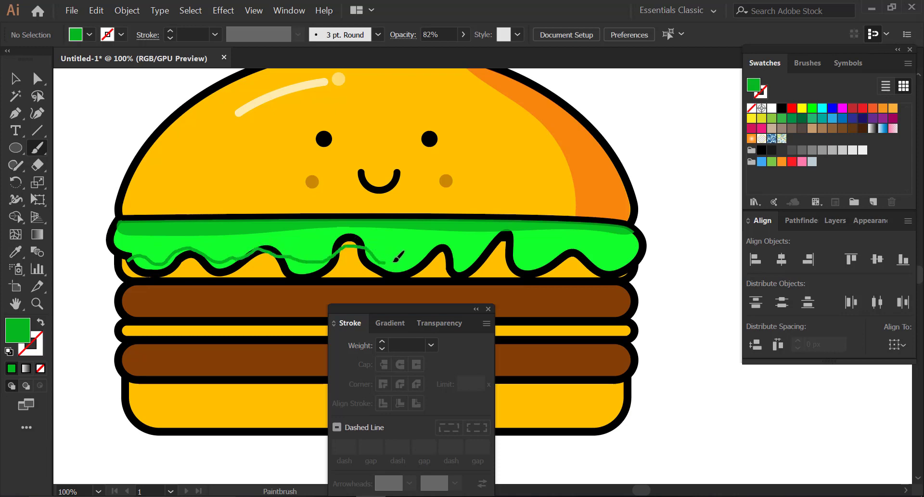
pyautogui.moveTo(477, 251); pyautogui.dragTo(538, 249)
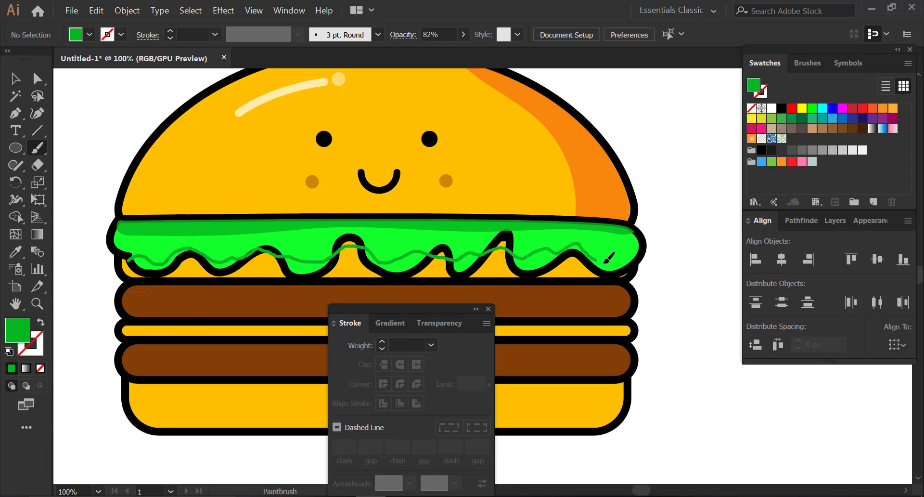
pyautogui.moveTo(636, 248)
pyautogui.mouseDown()
pyautogui.moveTo(660, 268)
pyautogui.moveTo(587, 289)
pyautogui.moveTo(121, 287)
pyautogui.moveTo(112, 268)
pyautogui.moveTo(137, 254)
pyautogui.mouseUp()
# Give the painted loop no stroke and a dark green fill
pyautogui.click(15, 78)
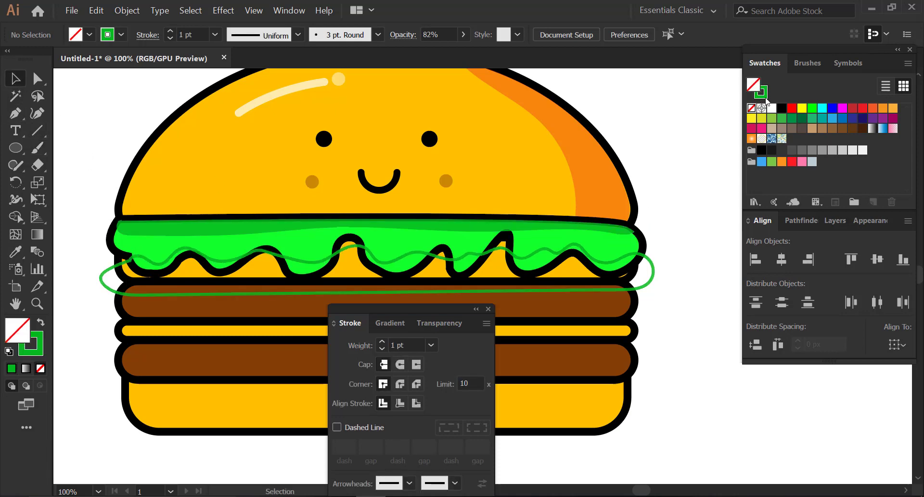
pyautogui.click(752, 107)
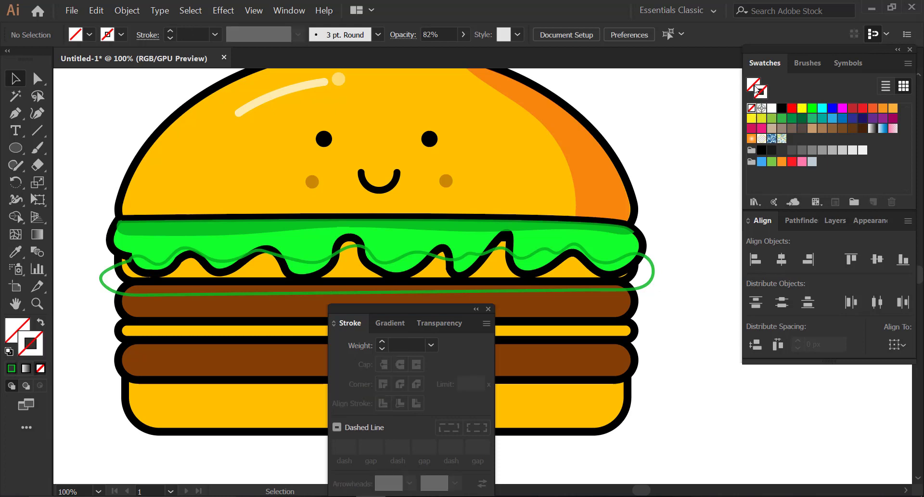
pyautogui.click(781, 118)
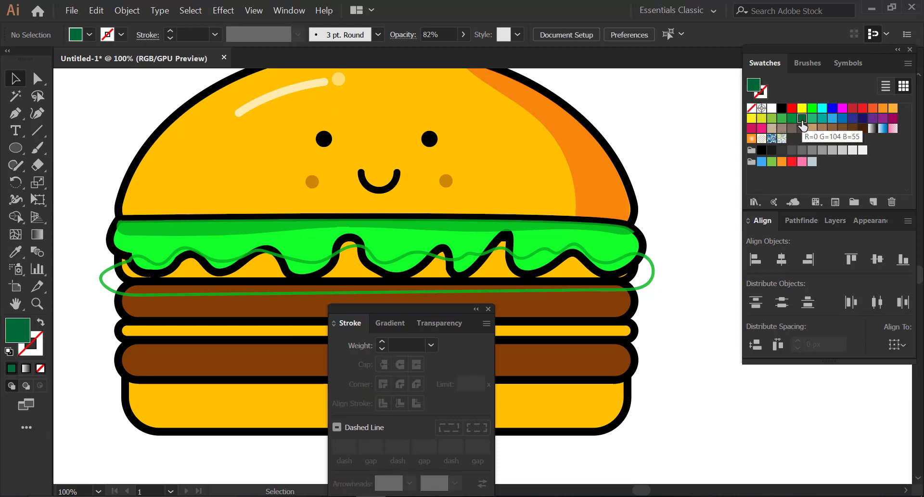
pyautogui.click(116, 266)
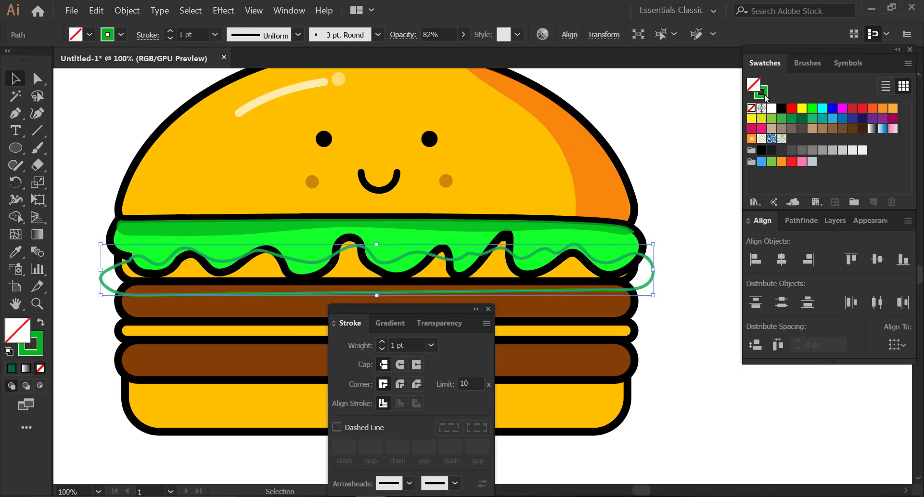
pyautogui.click(761, 92)
pyautogui.click(751, 108)
pyautogui.click(758, 87)
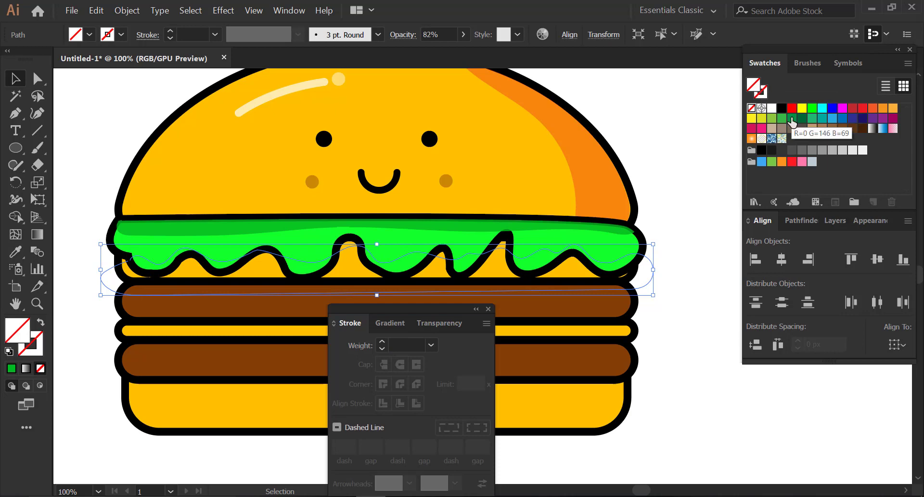
pyautogui.click(802, 119)
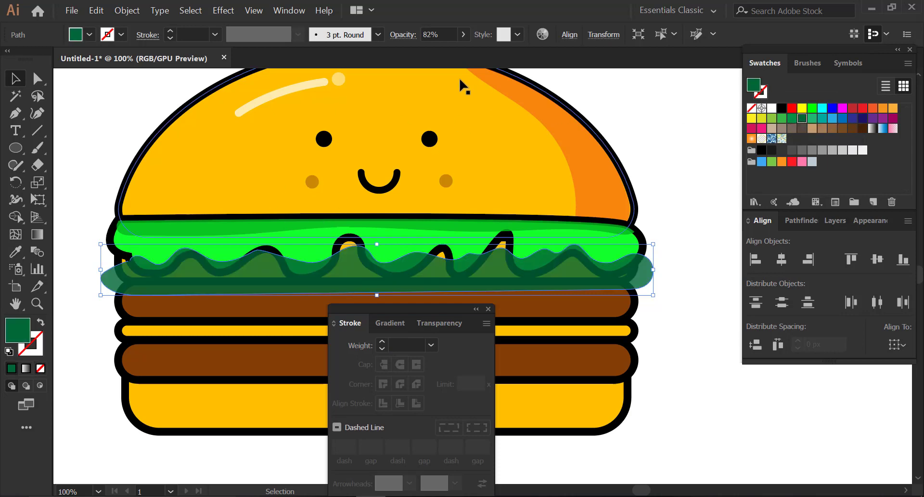
# Set the wavy lettuce shading to 100% opacity and recolour its fill to 0E8208
pyautogui.click(463, 57)
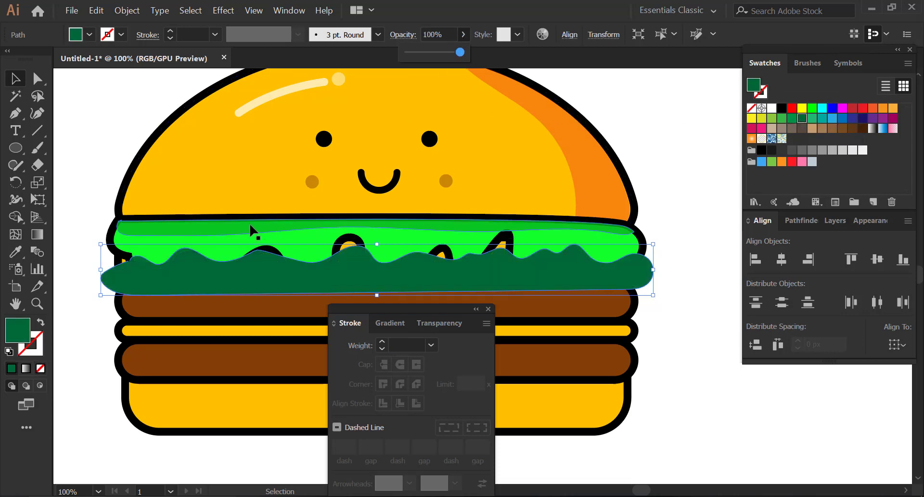
pyautogui.doubleClick(26, 333)
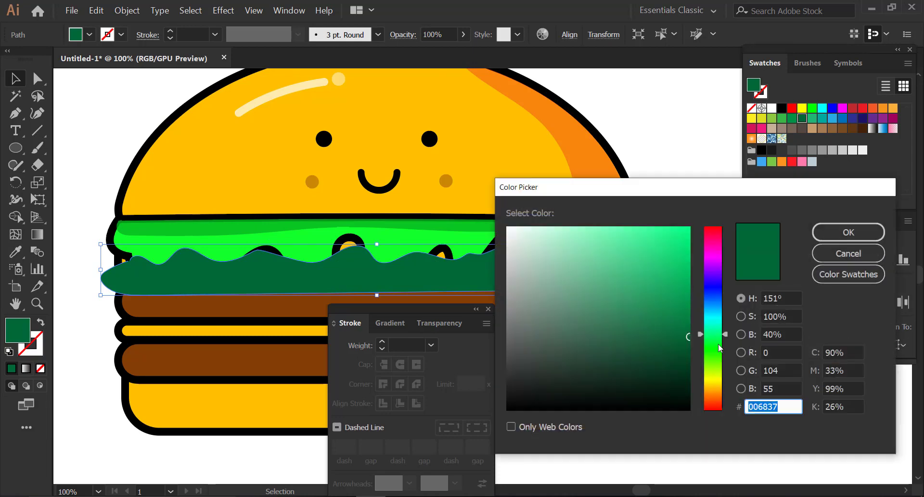
pyautogui.moveTo(725, 339); pyautogui.dragTo(725, 348)
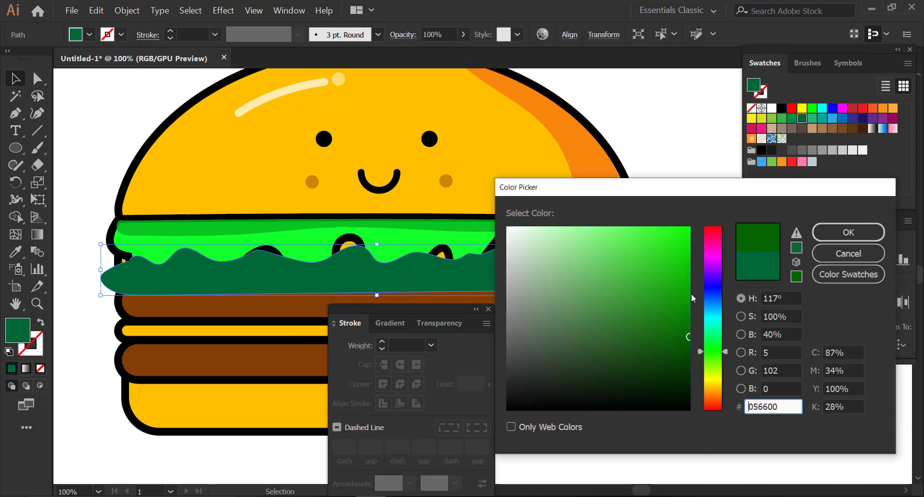
pyautogui.moveTo(685, 272); pyautogui.dragTo(677, 303)
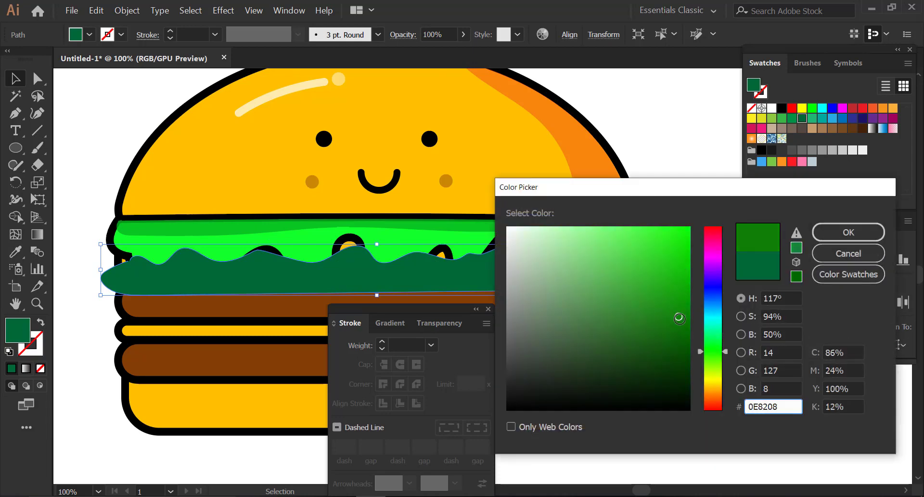
pyautogui.click(838, 233)
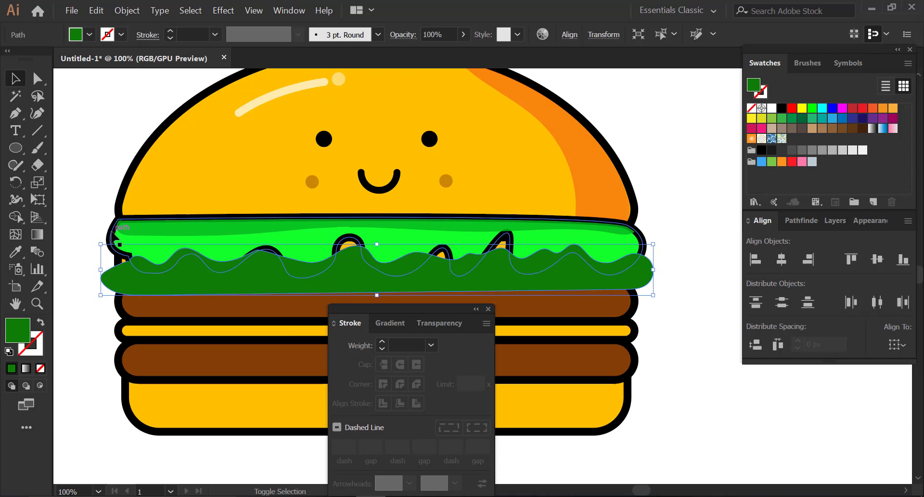
pyautogui.keyDown('shift'); pyautogui.click(116, 239); pyautogui.keyUp('shift')
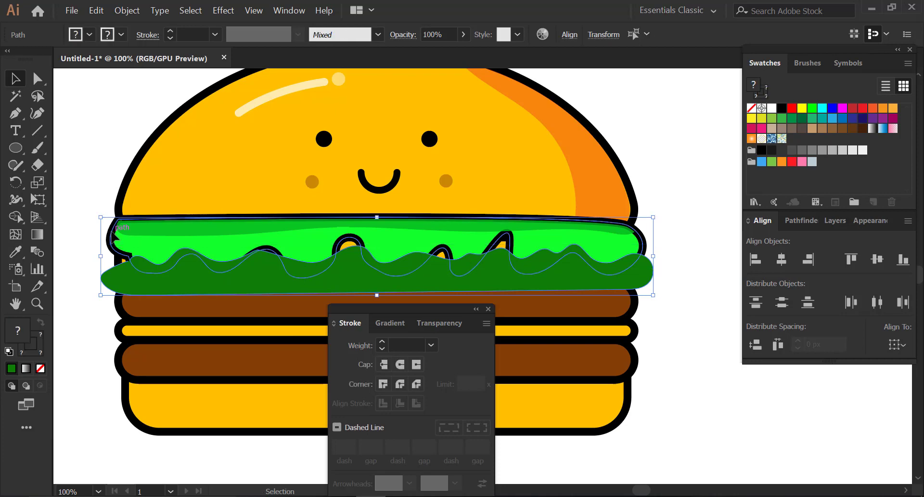
# Trim the dark green shading with Shape Builder so nothing overhangs the bright lettuce
pyautogui.click(17, 217)
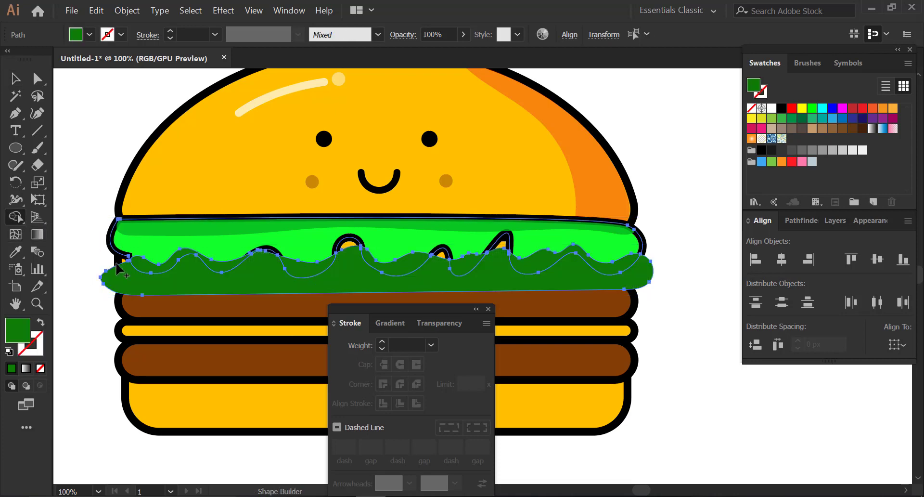
pyautogui.press('Delete')
pyautogui.hotkey('ctrl', 'z')
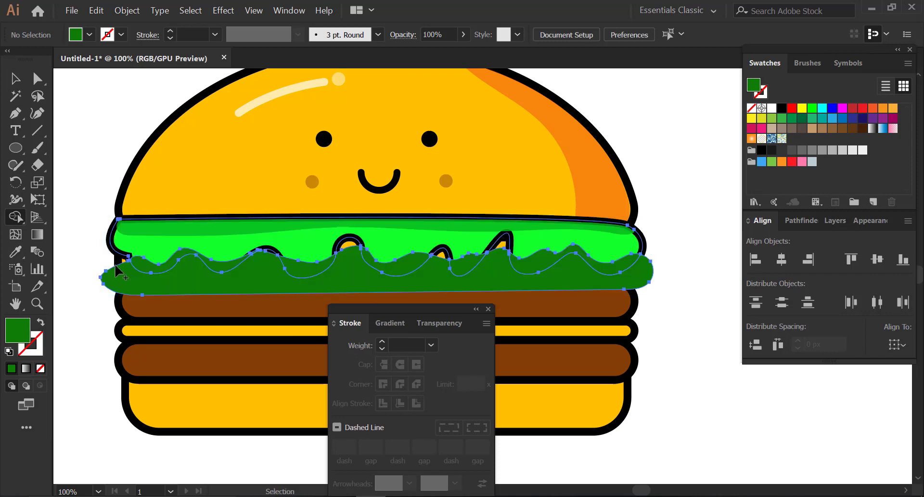
pyautogui.click(146, 288)
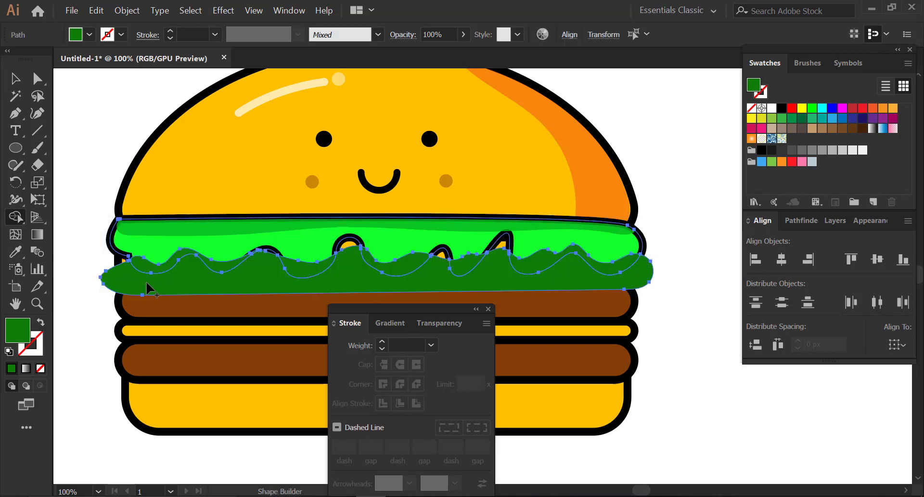
pyautogui.press('v')
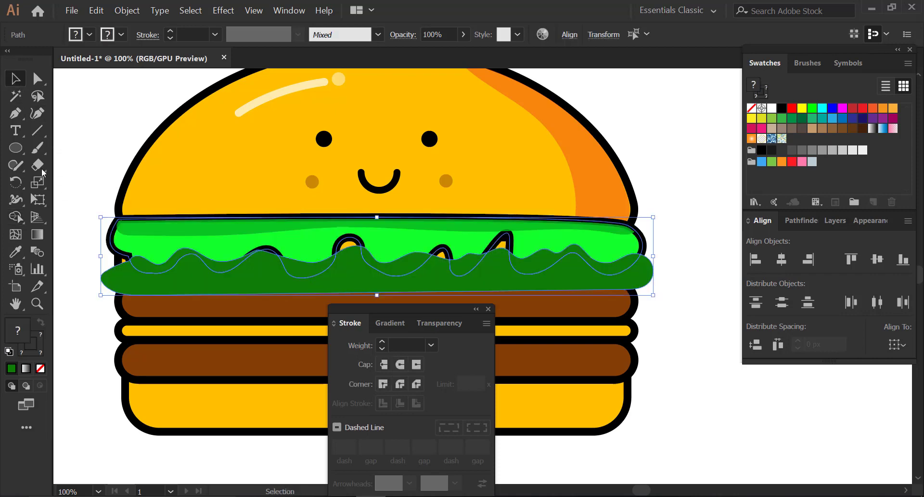
pyautogui.click(127, 287)
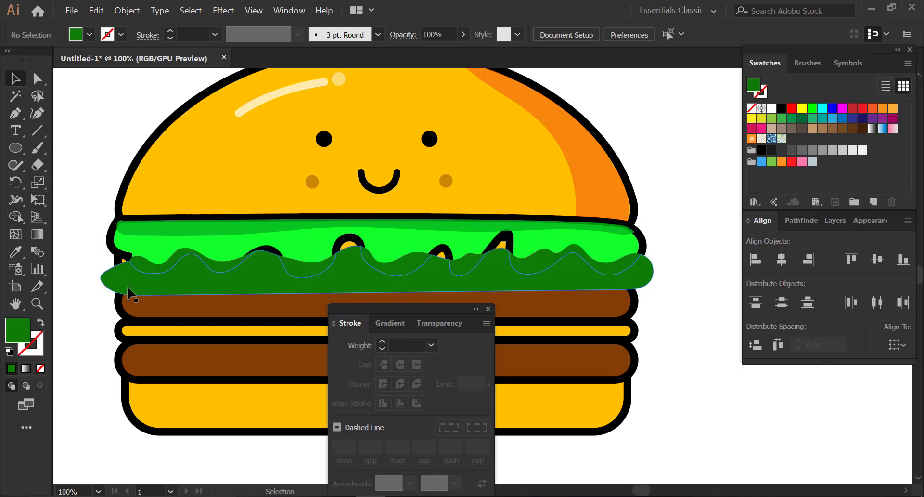
pyautogui.hotkey('ctrl', 'z')
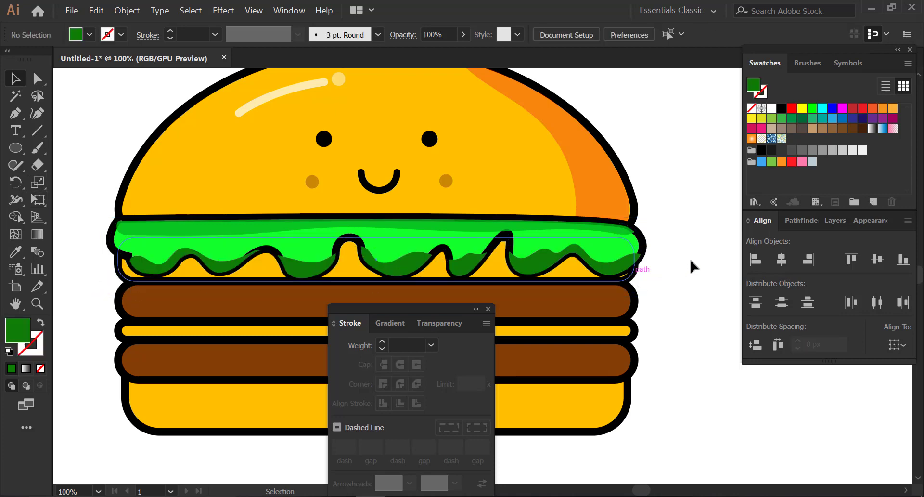
pyautogui.click(599, 264)
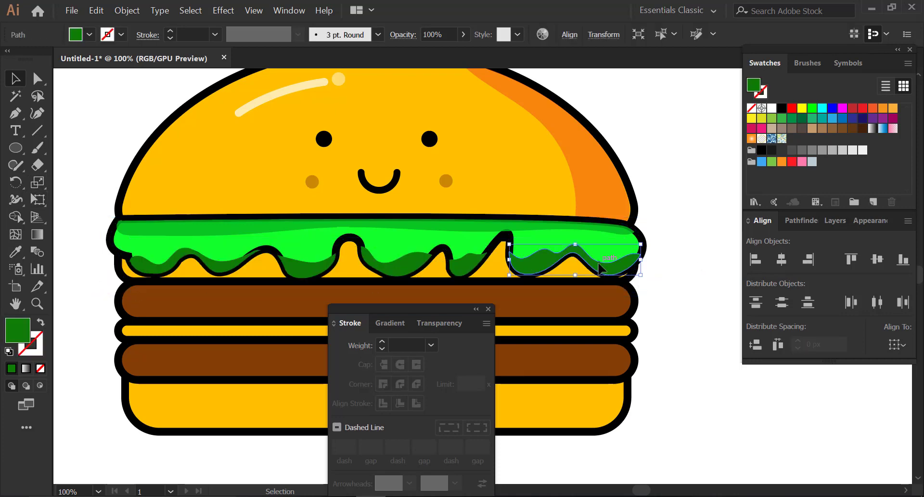
# Set the dark lettuce shading's blend mode to Multiply in the Transparency panel
pyautogui.click(465, 34)
pyautogui.click(440, 51)
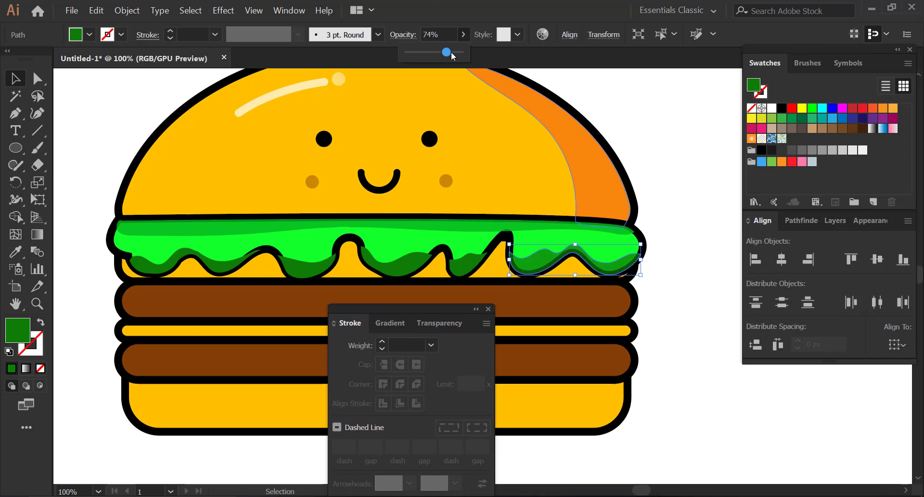
pyautogui.hotkey('ctrl', 'z')
pyautogui.click(447, 324)
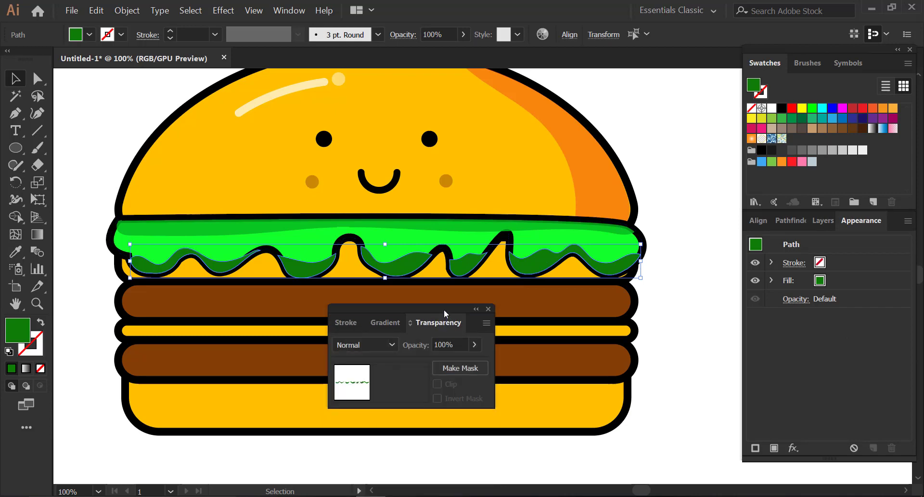
pyautogui.moveTo(445, 313); pyautogui.dragTo(681, 331)
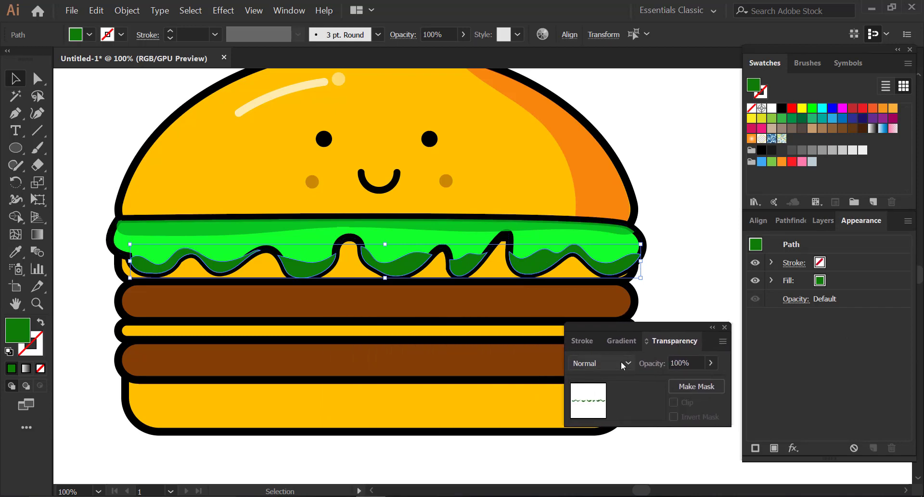
pyautogui.click(627, 363)
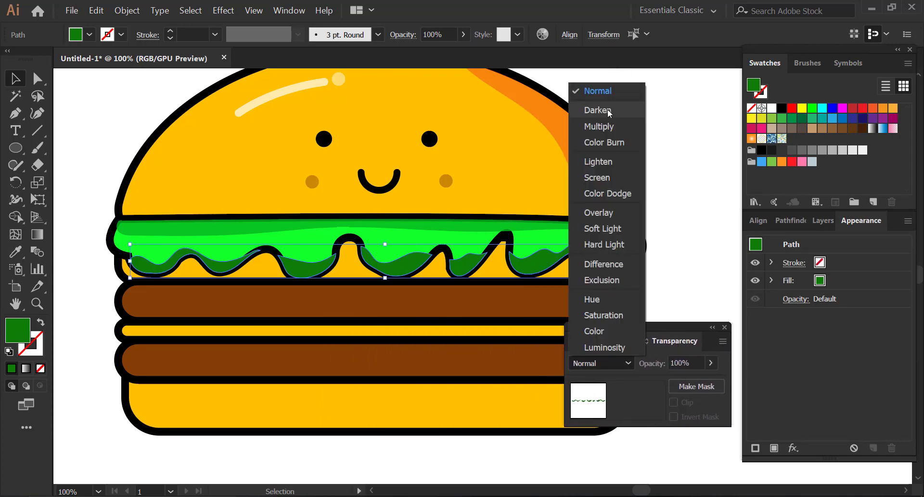
pyautogui.click(599, 127)
# Switch the top lettuce highlight and orange bun shading to Multiply blending
pyautogui.hotkey('ctrl', 'shift', 'a')
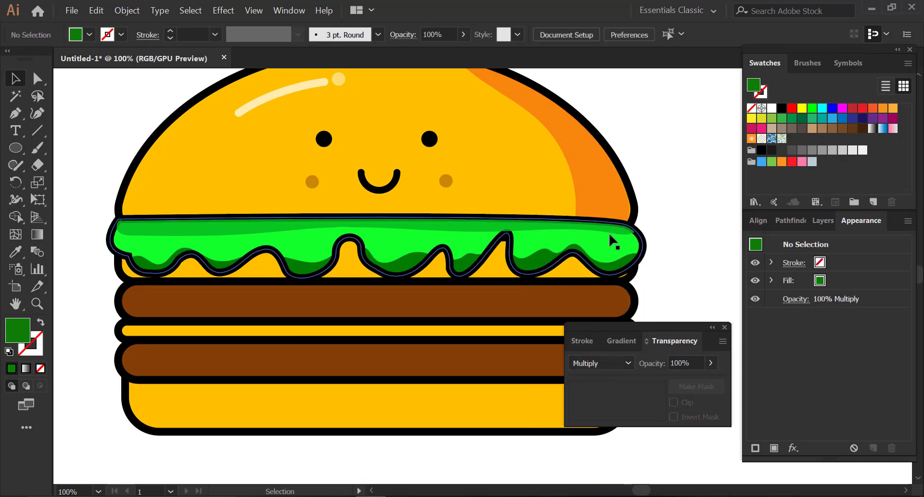
pyautogui.click(611, 234)
pyautogui.click(625, 363)
pyautogui.click(598, 127)
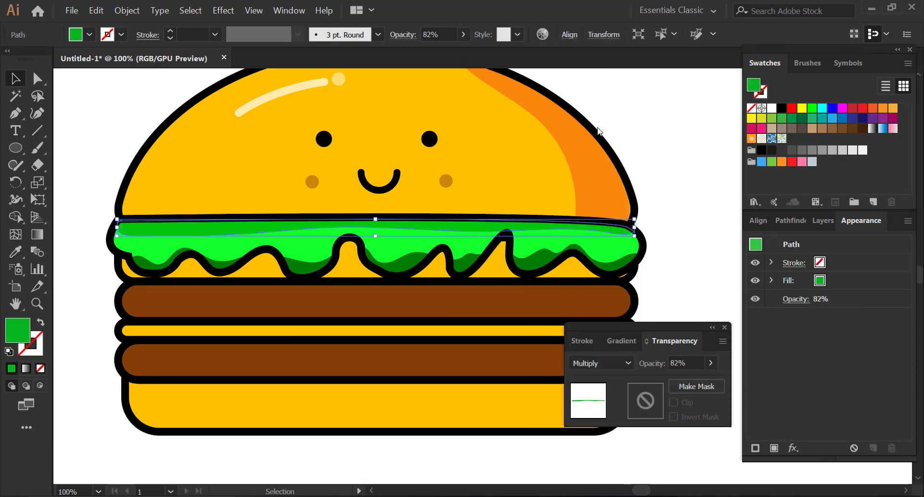
pyautogui.hotkey('ctrl', 'shift', 'a')
pyautogui.click(596, 195)
pyautogui.click(626, 363)
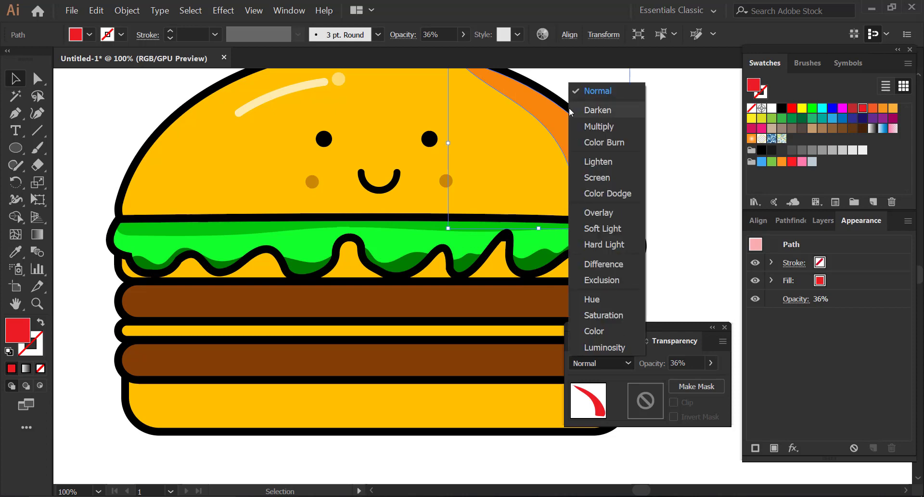
pyautogui.click(599, 126)
pyautogui.click(653, 130)
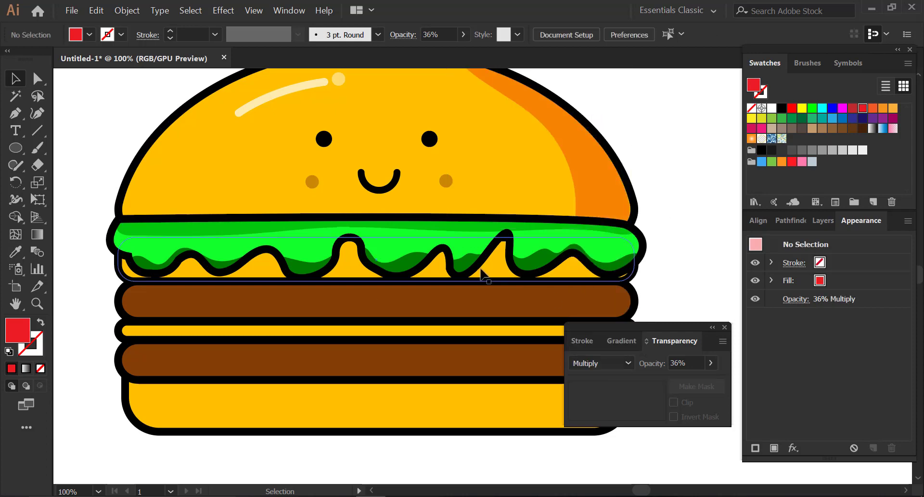
# Group the three dark lettuce shading pieces and set the group to 82% opacity
pyautogui.click(421, 263)
pyautogui.keyDown('shift'); pyautogui.click(457, 267); pyautogui.keyUp('shift')
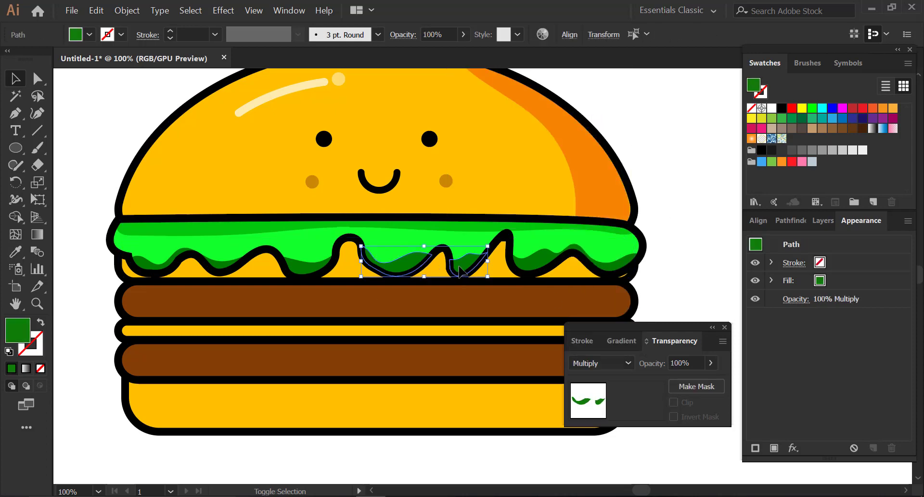
pyautogui.keyDown('shift'); pyautogui.click(297, 272); pyautogui.keyUp('shift')
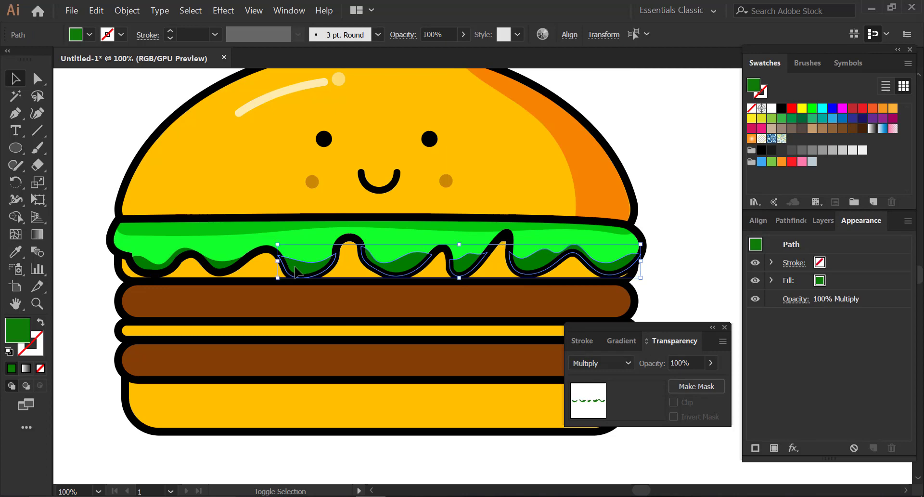
pyautogui.rightClick(212, 267)
pyautogui.click(236, 325)
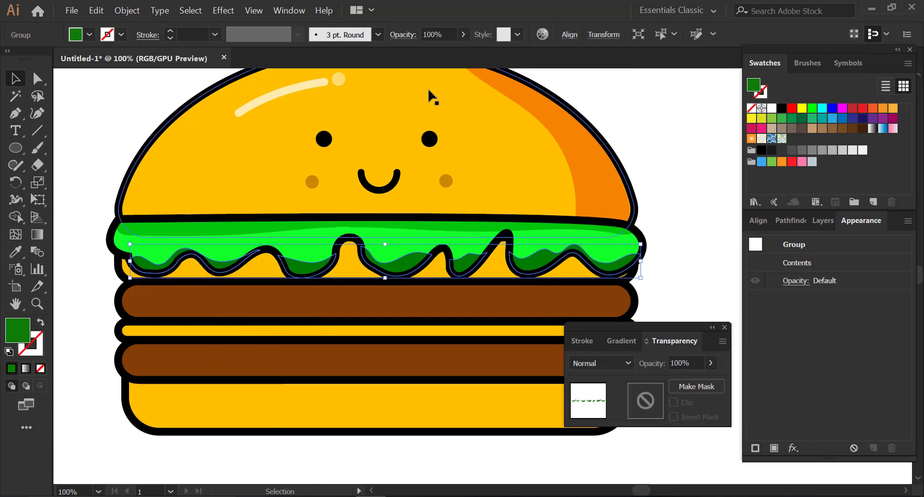
pyautogui.click(463, 36)
pyautogui.moveTo(460, 52); pyautogui.dragTo(452, 52)
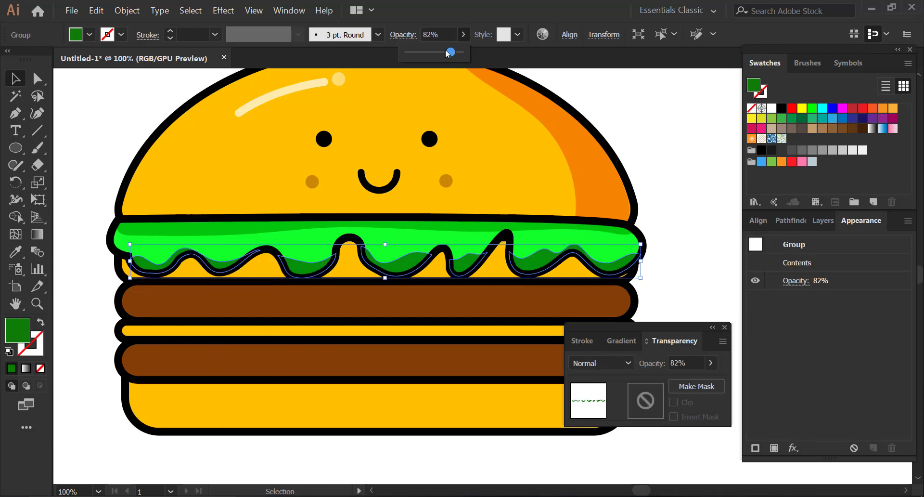
pyautogui.click(657, 157)
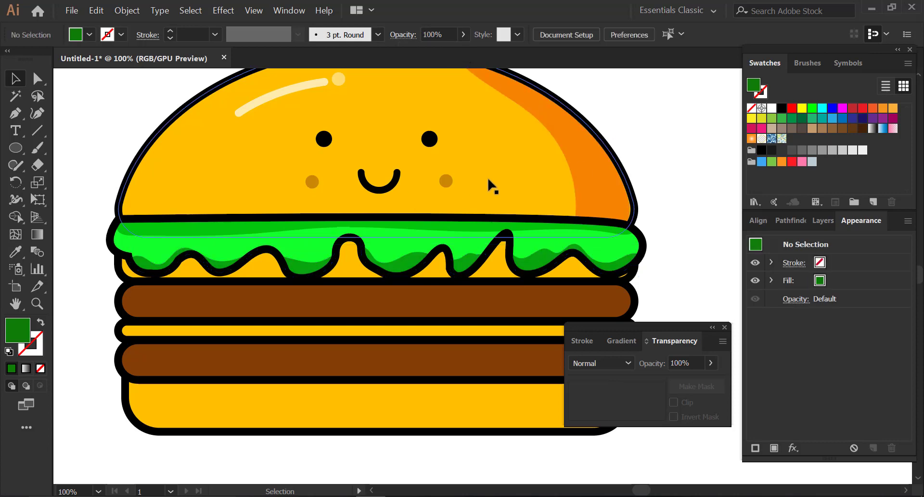
# Copy the blush dot onto the upper patty and recolour it dark brown at 81% opacity
pyautogui.moveTo(491, 186)
pyautogui.mouseDown()
pyautogui.moveTo(437, 257)
pyautogui.moveTo(433, 240)
pyautogui.mouseUp()
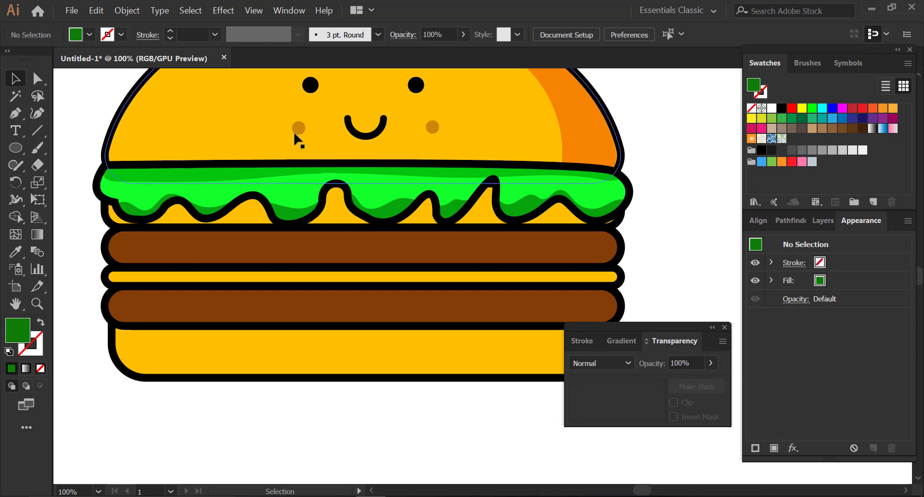
pyautogui.moveTo(298, 127); pyautogui.dragTo(148, 241)
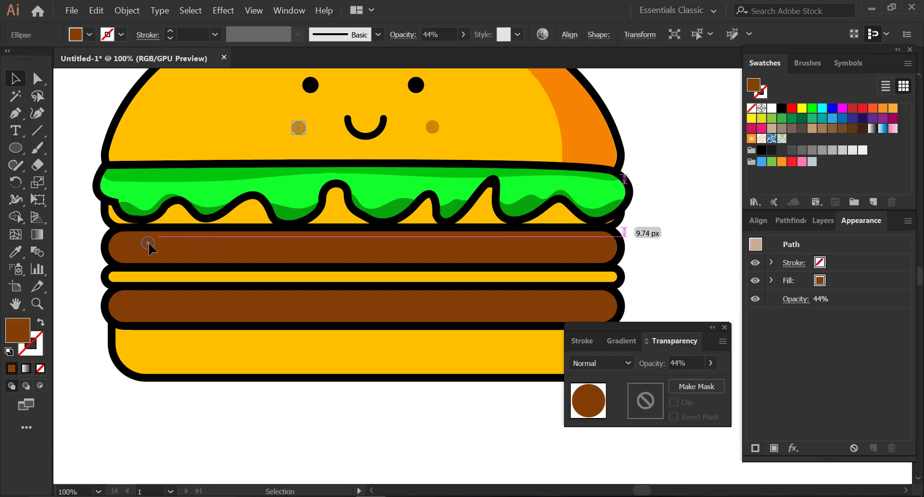
pyautogui.press('z')
pyautogui.click(129, 255)
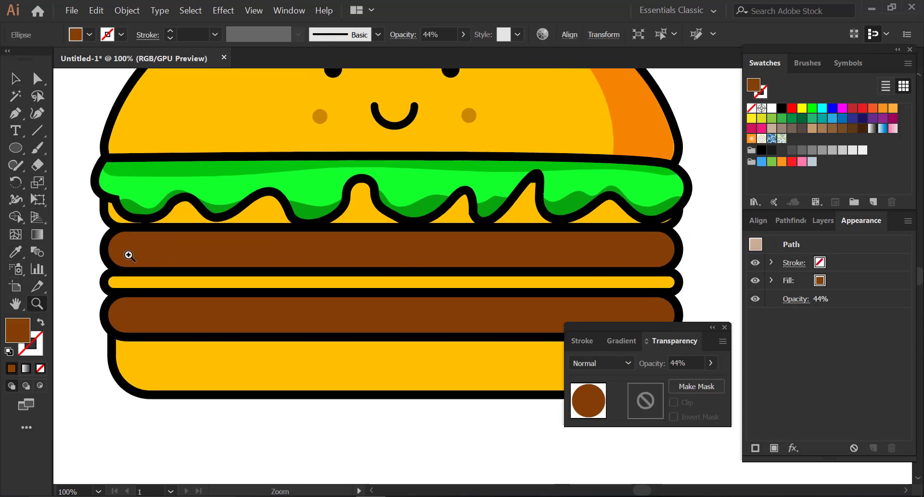
pyautogui.moveTo(129, 256)
pyautogui.mouseDown()
pyautogui.moveTo(148, 272)
pyautogui.moveTo(183, 267)
pyautogui.mouseUp()
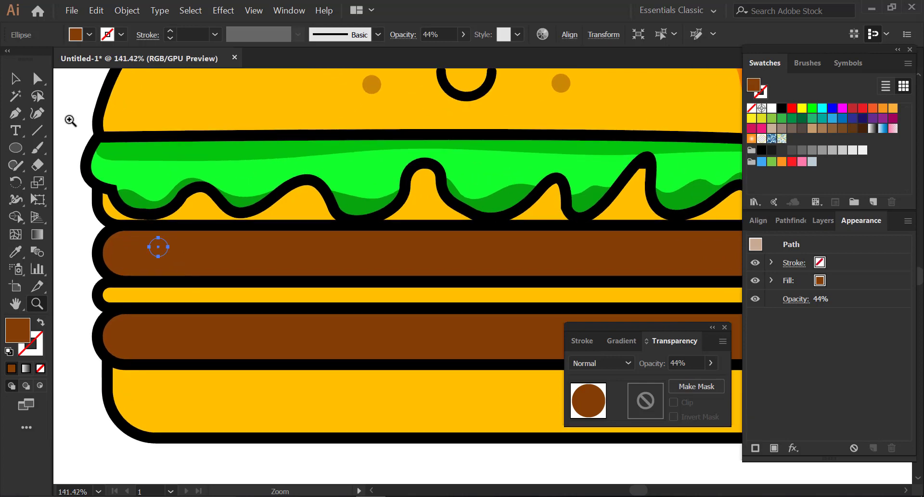
pyautogui.press('v')
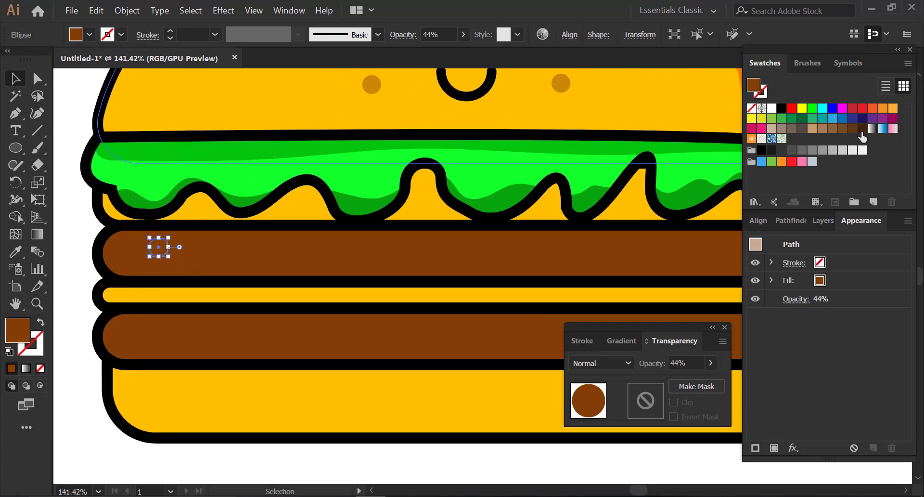
pyautogui.click(863, 129)
pyautogui.click(67, 149)
pyautogui.click(158, 247)
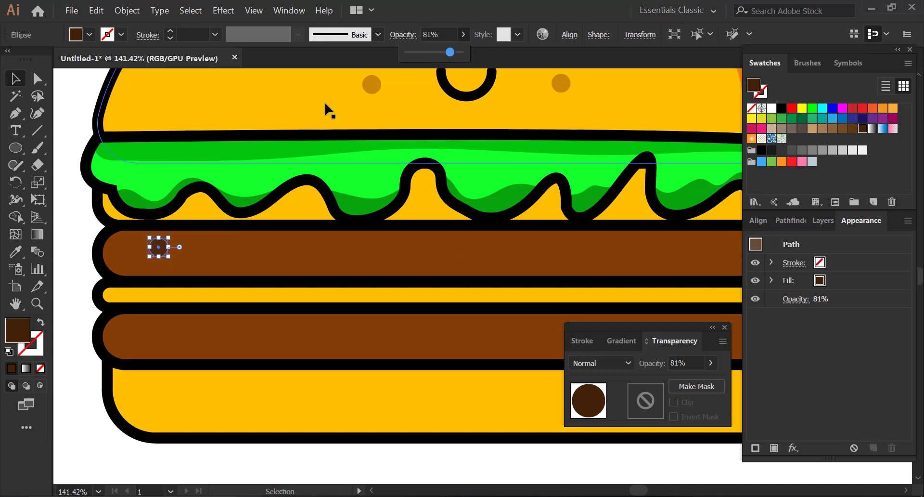
# Alt-drag copies of the dark spot beside the original and toward the patty's right side
pyautogui.moveTo(159, 247); pyautogui.dragTo(188, 255)
pyautogui.click(82, 207)
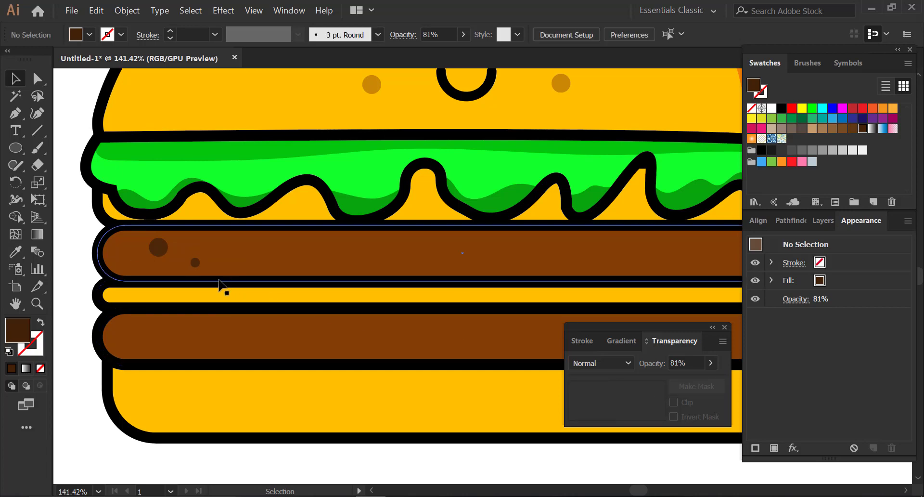
pyautogui.click(158, 247)
pyautogui.moveTo(230, 246); pyautogui.dragTo(686, 247)
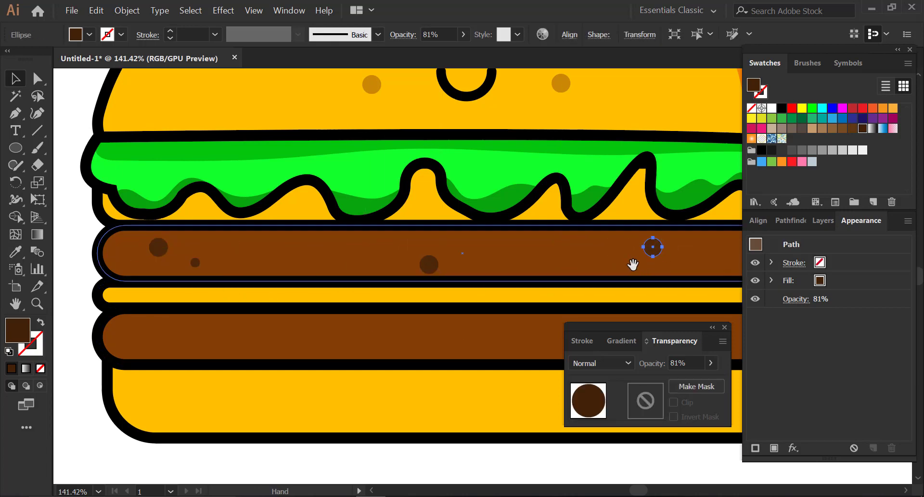
pyautogui.hscroll(5, 633, 264)
pyautogui.moveTo(505, 247); pyautogui.dragTo(693, 284)
pyautogui.scroll(1, 367, 293)
pyautogui.hscroll(-1, 367, 292)
pyautogui.click(688, 284)
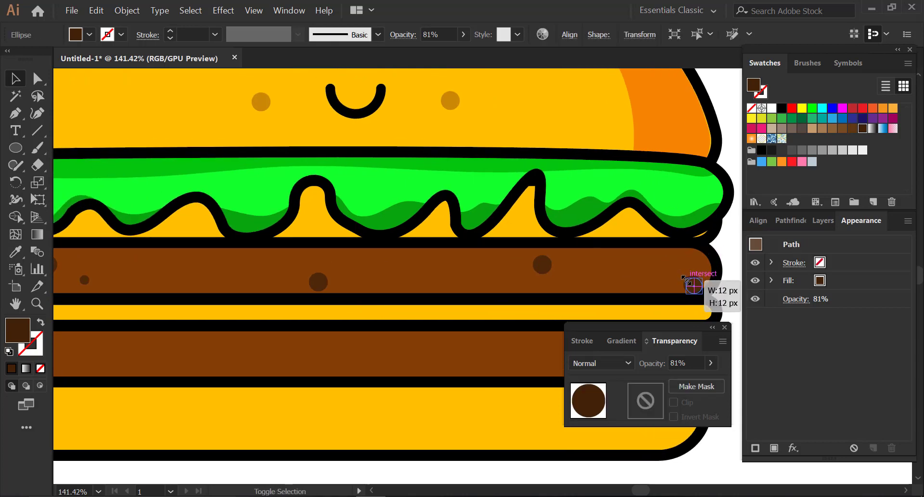
pyautogui.hscroll(-4, 530, 294)
pyautogui.moveTo(200, 270)
pyautogui.mouseDown()
pyautogui.moveTo(509, 254)
pyautogui.moveTo(390, 275)
pyautogui.moveTo(182, 271)
pyautogui.moveTo(299, 268)
pyautogui.mouseUp()
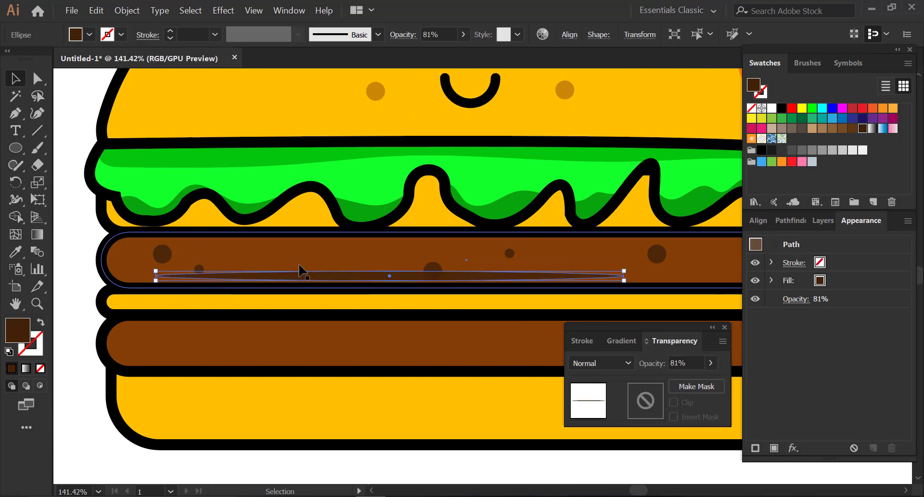
pyautogui.hotkey('ctrl', 'z')
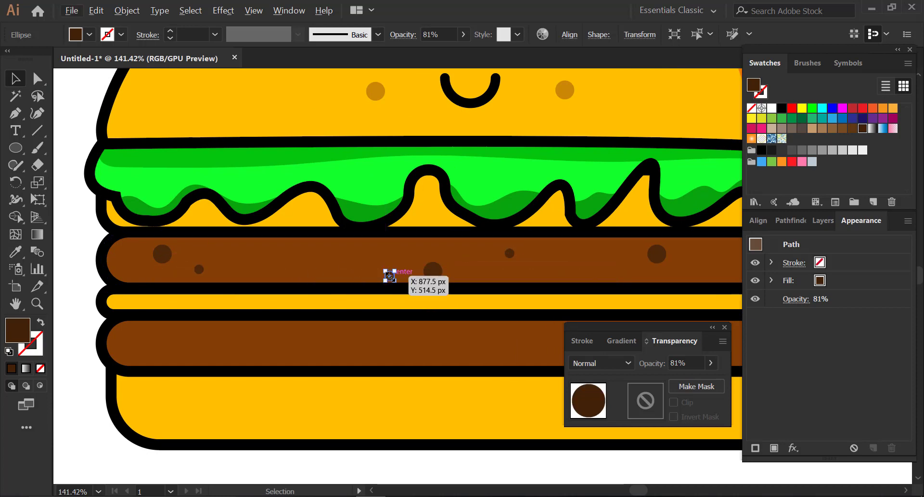
# Zoom in on the patty and copy a small spot to a new place
pyautogui.hotkey('ctrl', '+')
pyautogui.moveTo(479, 270); pyautogui.dragTo(506, 252)
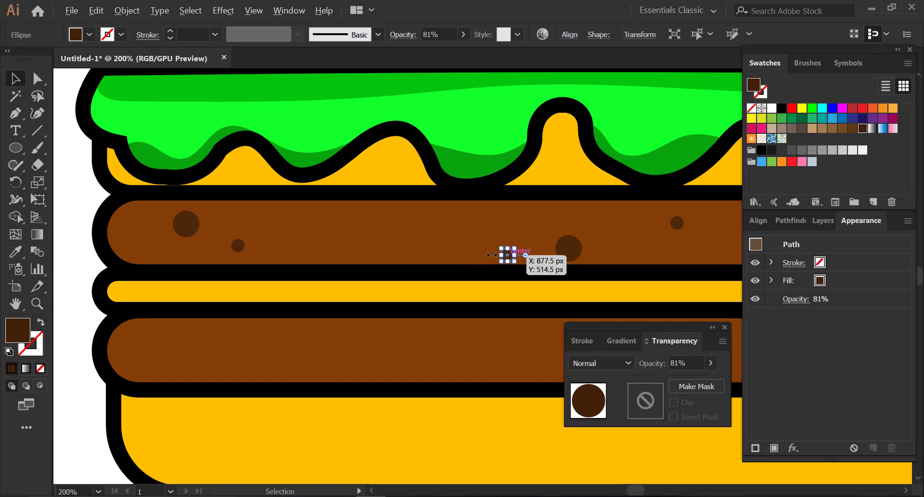
pyautogui.click(471, 264)
pyautogui.click(507, 255)
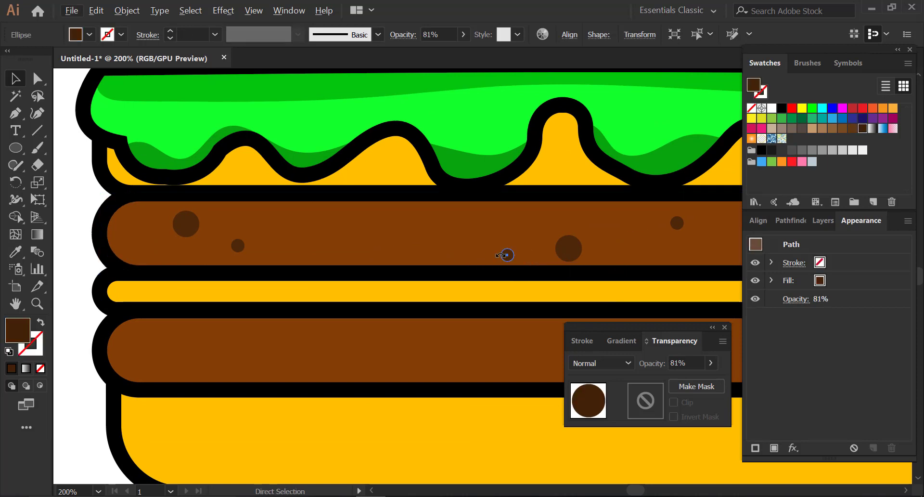
pyautogui.hotkey('ctrl', '+')
pyautogui.moveTo(377, 284); pyautogui.dragTo(497, 270)
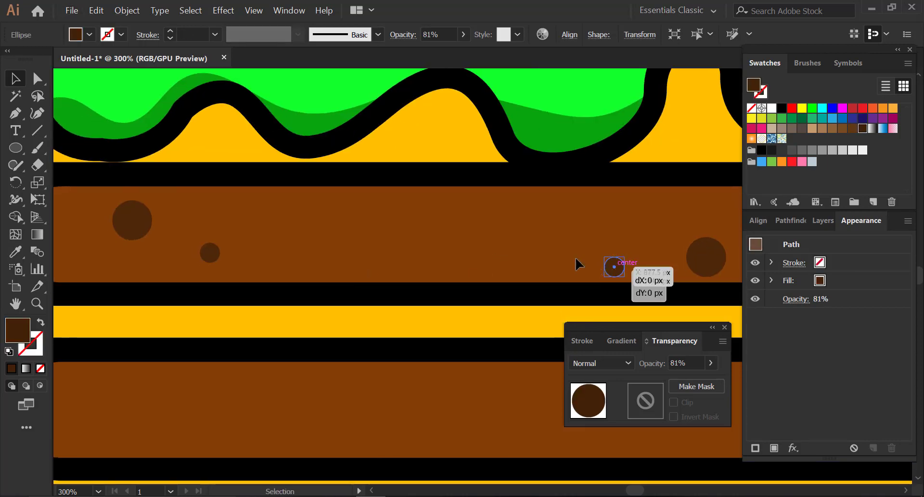
pyautogui.moveTo(615, 267)
pyautogui.mouseDown()
pyautogui.moveTo(357, 209)
pyautogui.moveTo(68, 264)
pyautogui.mouseUp()
# Scatter more spot copies across the patty, including near its top-right end
pyautogui.hscroll(10, 462, 264)
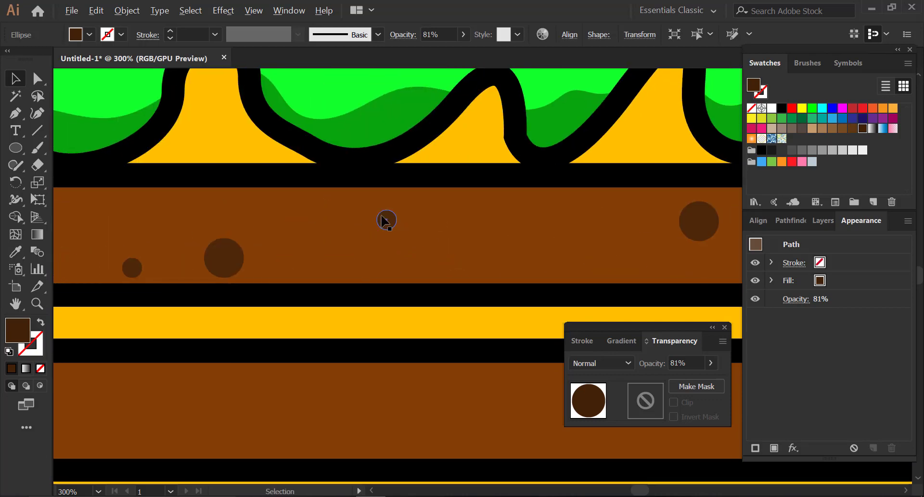
pyautogui.moveTo(383, 220); pyautogui.dragTo(662, 264)
pyautogui.hscroll(5, 399, 267)
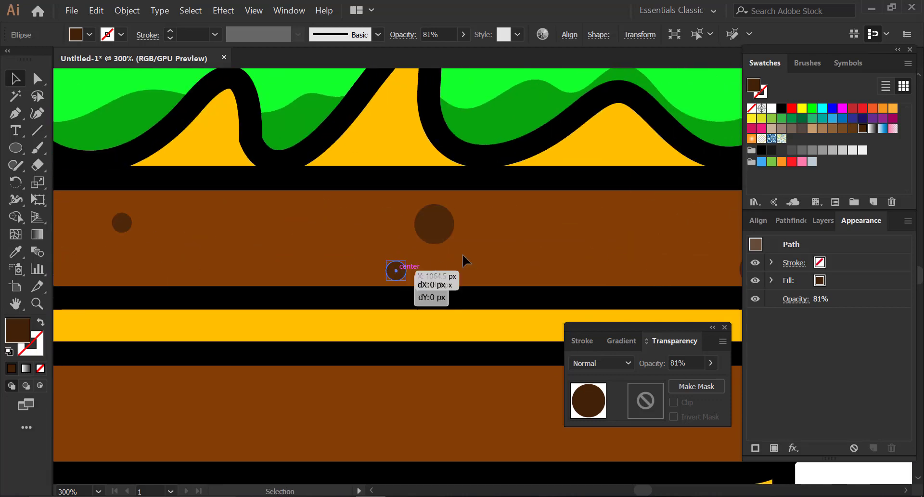
pyautogui.moveTo(396, 271)
pyautogui.mouseDown()
pyautogui.moveTo(402, 241)
pyautogui.moveTo(451, 216)
pyautogui.mouseUp()
pyautogui.moveTo(526, 252)
pyautogui.mouseDown()
pyautogui.moveTo(594, 257)
pyautogui.moveTo(644, 241)
pyautogui.mouseUp()
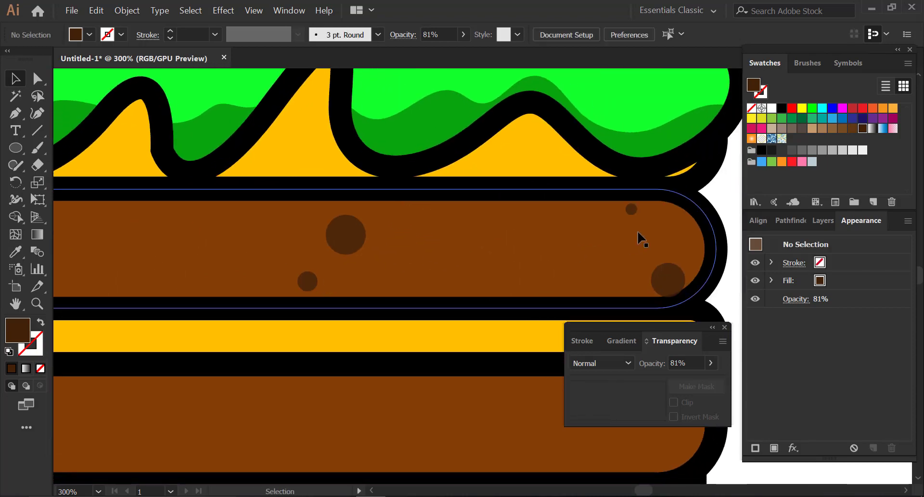
pyautogui.click(632, 209)
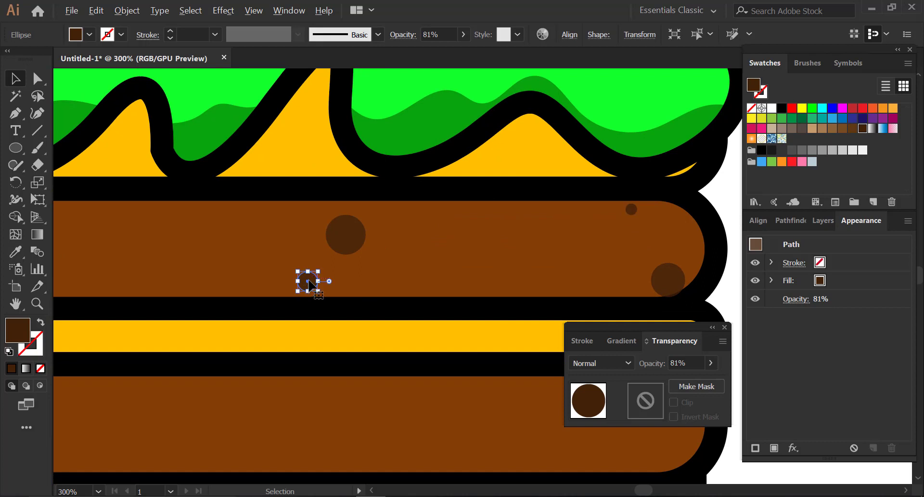
pyautogui.moveTo(311, 285)
pyautogui.mouseDown()
pyautogui.moveTo(446, 273)
pyautogui.moveTo(197, 175)
pyautogui.mouseUp()
# Shrink one spot to about half size, then copy another and shrink it to a tiny dot
pyautogui.hotkey('ctrl', 'space')
pyautogui.press('v')
pyautogui.moveTo(434, 289); pyautogui.dragTo(448, 274)
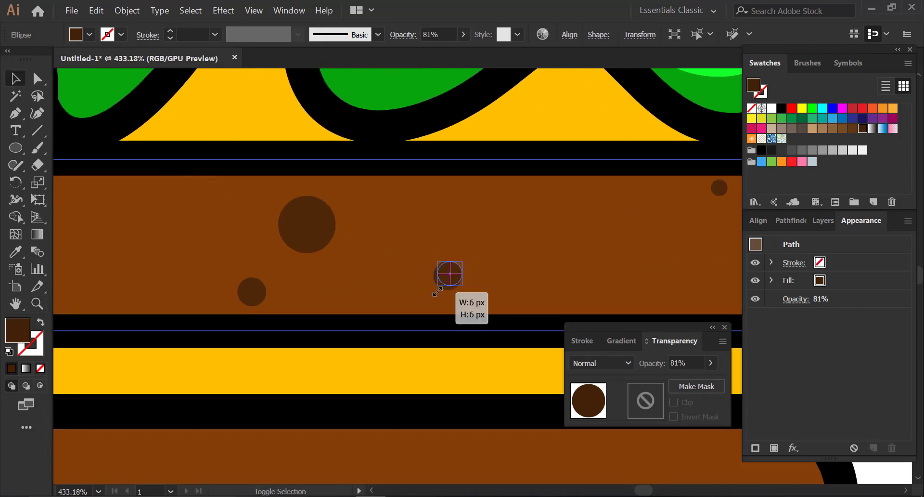
pyautogui.moveTo(299, 277)
pyautogui.mouseDown()
pyautogui.moveTo(491, 271)
pyautogui.moveTo(232, 224)
pyautogui.mouseUp()
pyautogui.hscroll(-5, 299, 245)
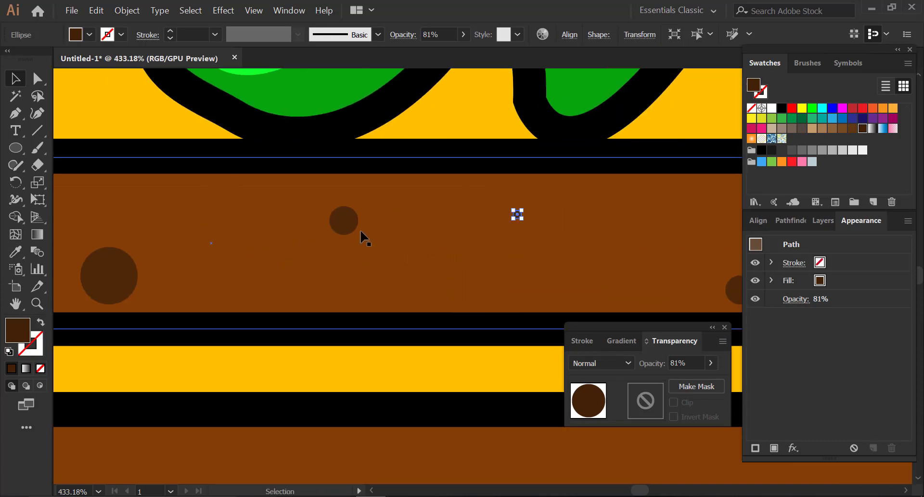
pyautogui.moveTo(342, 219)
pyautogui.mouseDown()
pyautogui.moveTo(296, 229)
pyautogui.moveTo(135, 213)
pyautogui.mouseUp()
pyautogui.scroll(1, 210, 223)
pyautogui.hscroll(-4, 211, 223)
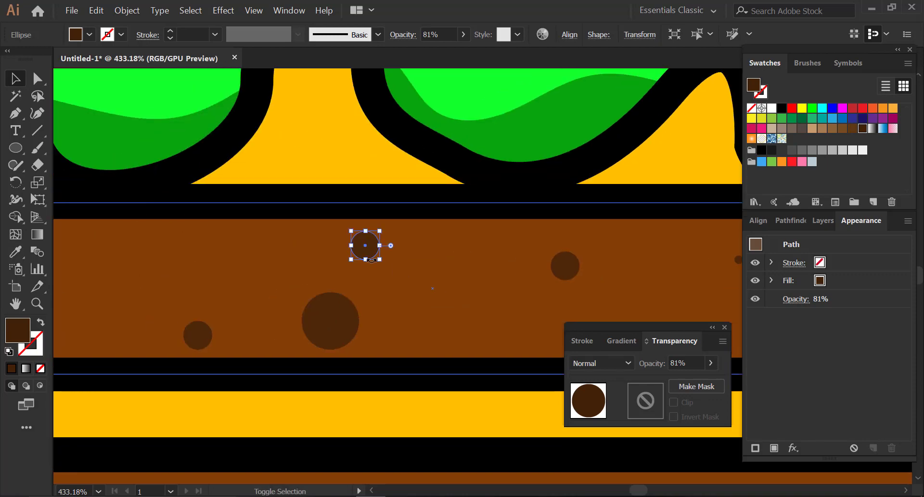
pyautogui.moveTo(380, 260)
pyautogui.mouseDown()
pyautogui.moveTo(360, 240)
pyautogui.moveTo(571, 206)
pyautogui.mouseUp()
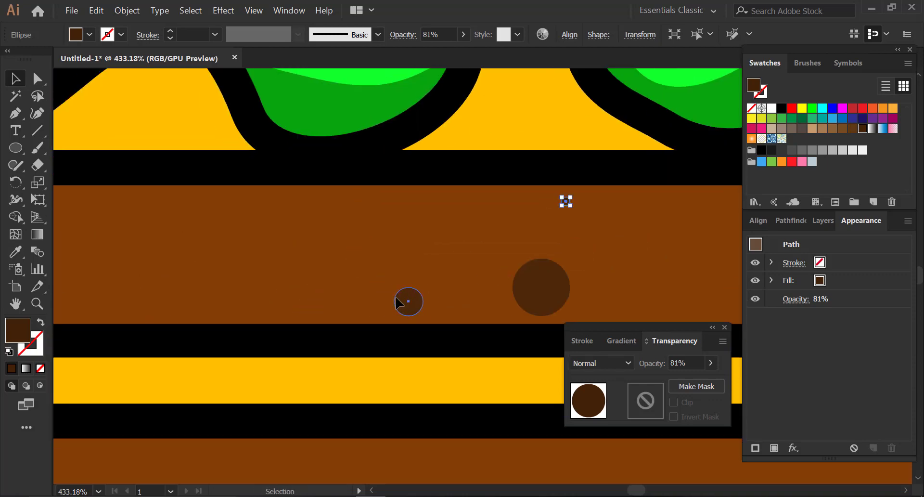
# Add small spot copies at the lower left and upper right, shrinking one to a tiny dot
pyautogui.moveTo(408, 301)
pyautogui.keyDown('alt'); pyautogui.mouseDown()
pyautogui.moveTo(192, 284)
pyautogui.moveTo(568, 275)
pyautogui.moveTo(548, 294)
pyautogui.mouseUp(); pyautogui.keyUp('alt')
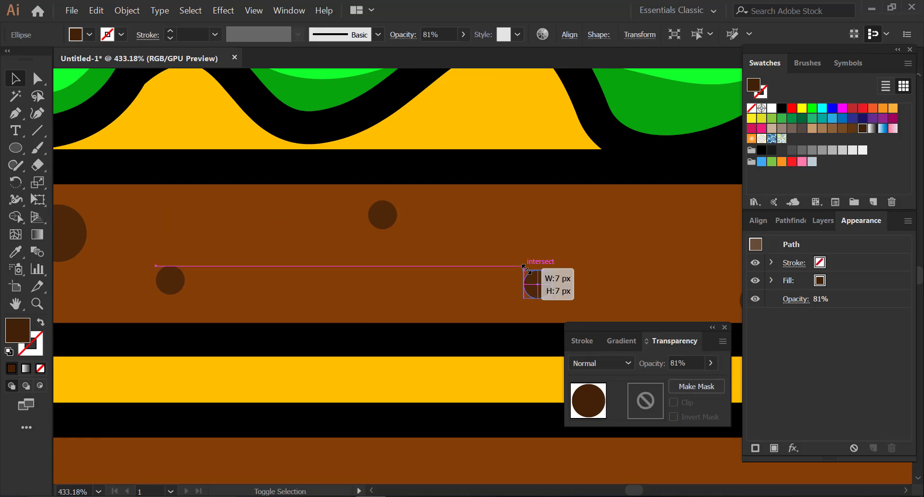
pyautogui.moveTo(353, 274); pyautogui.dragTo(531, 271)
pyautogui.click(349, 277)
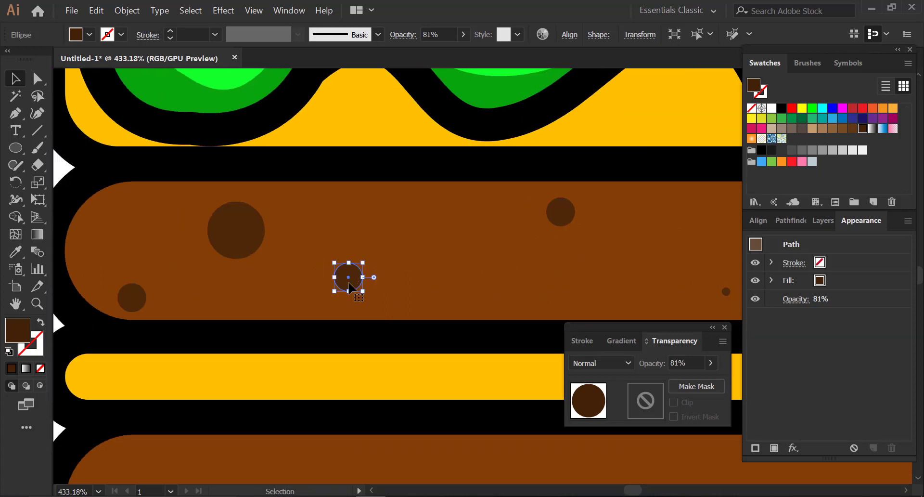
pyautogui.moveTo(348, 278)
pyautogui.keyDown('alt'); pyautogui.mouseDown()
pyautogui.moveTo(431, 236)
pyautogui.moveTo(441, 240)
pyautogui.mouseUp(); pyautogui.keyUp('alt')
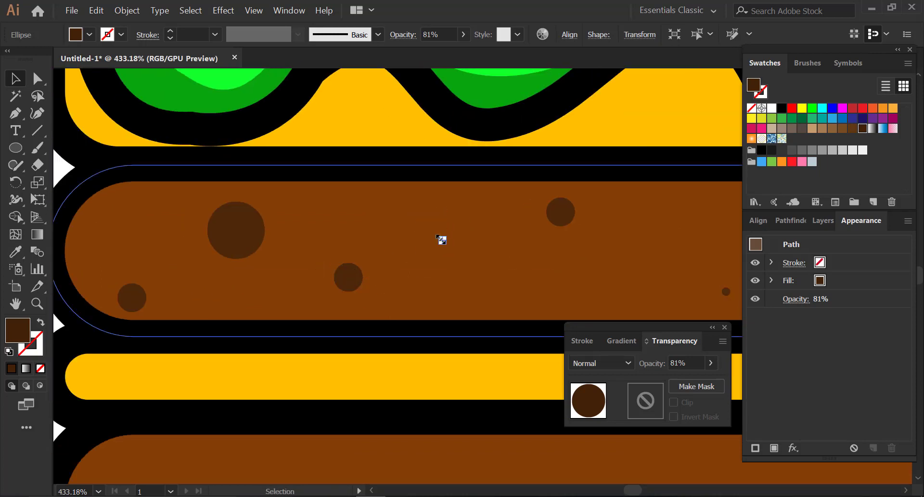
pyautogui.moveTo(562, 212); pyautogui.dragTo(567, 295)
pyautogui.moveTo(150, 266); pyautogui.dragTo(231, 239)
pyautogui.hotkey('ctrl', '1')
# Group the upper patty together with all its dark spots
pyautogui.click(172, 254)
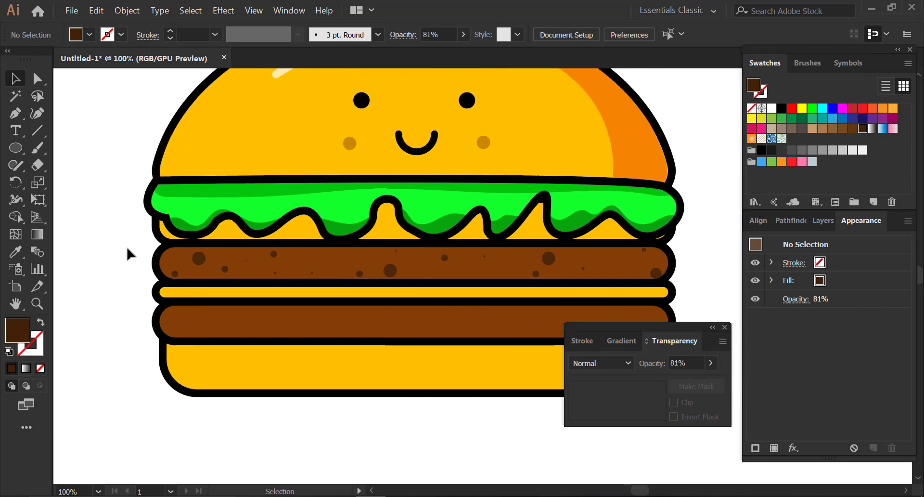
pyautogui.moveTo(678, 279); pyautogui.dragTo(681, 271)
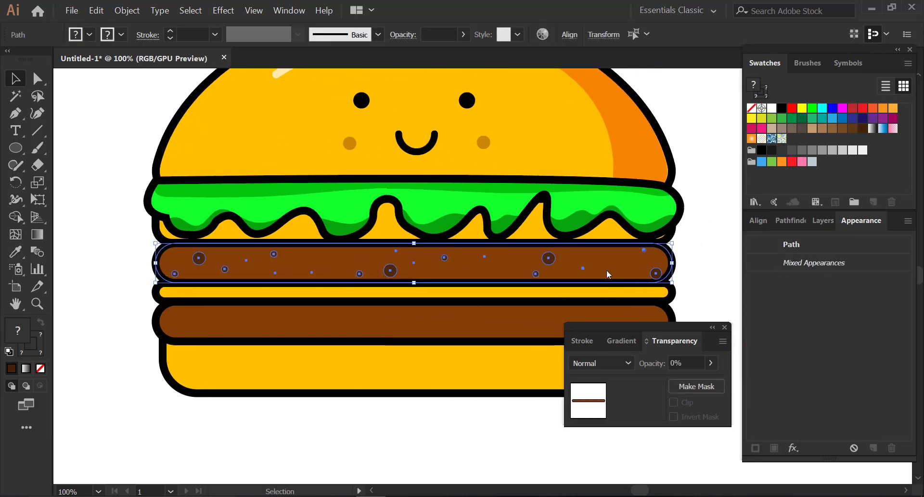
pyautogui.rightClick(607, 269)
pyautogui.click(626, 330)
# Delete the plain lower patty and place a copy of the spotted patty group there
pyautogui.moveTo(367, 311); pyautogui.dragTo(369, 285)
pyautogui.click(330, 314)
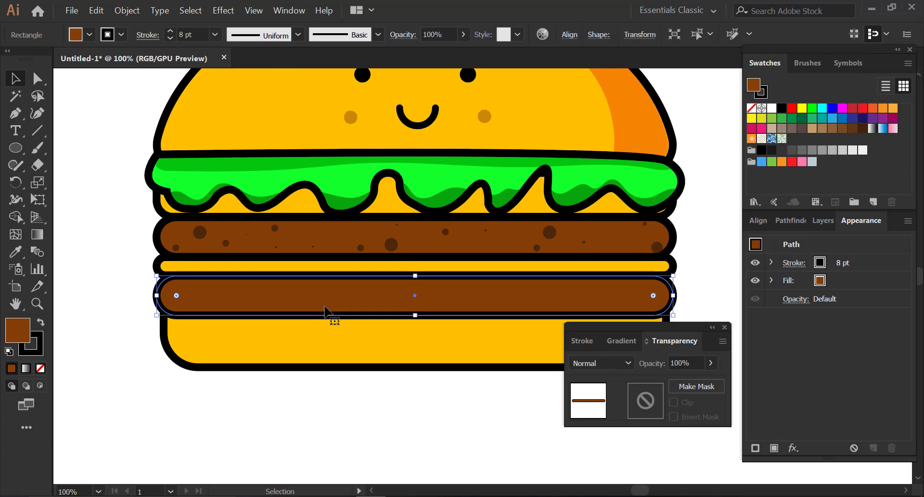
pyautogui.press('Delete')
pyautogui.click(267, 243)
pyautogui.moveTo(267, 244); pyautogui.dragTo(263, 303)
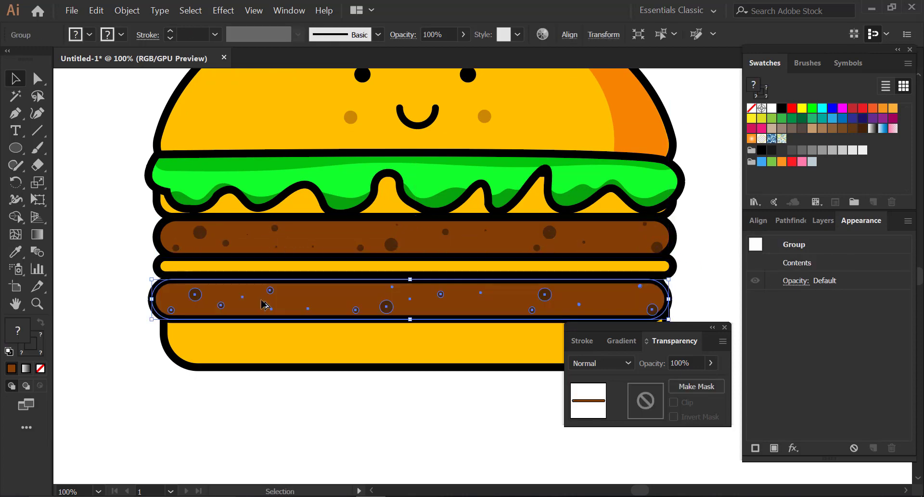
pyautogui.moveTo(515, 278); pyautogui.dragTo(518, 276)
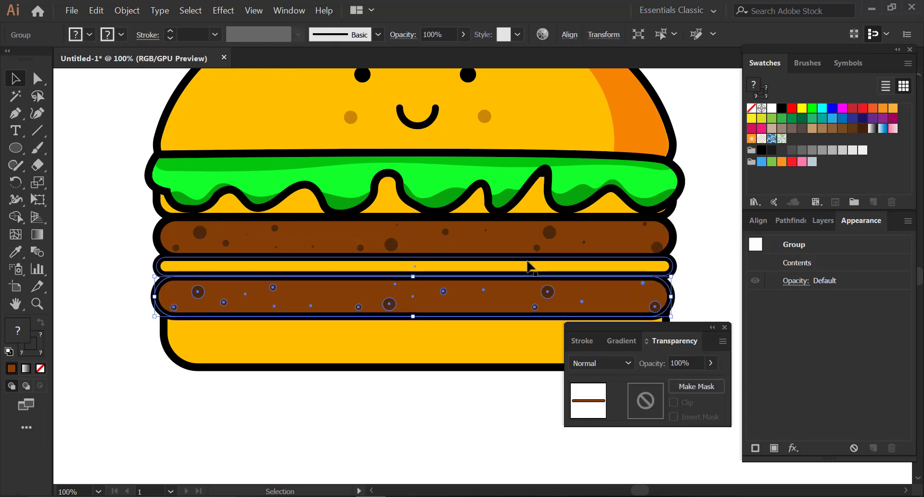
pyautogui.click(718, 283)
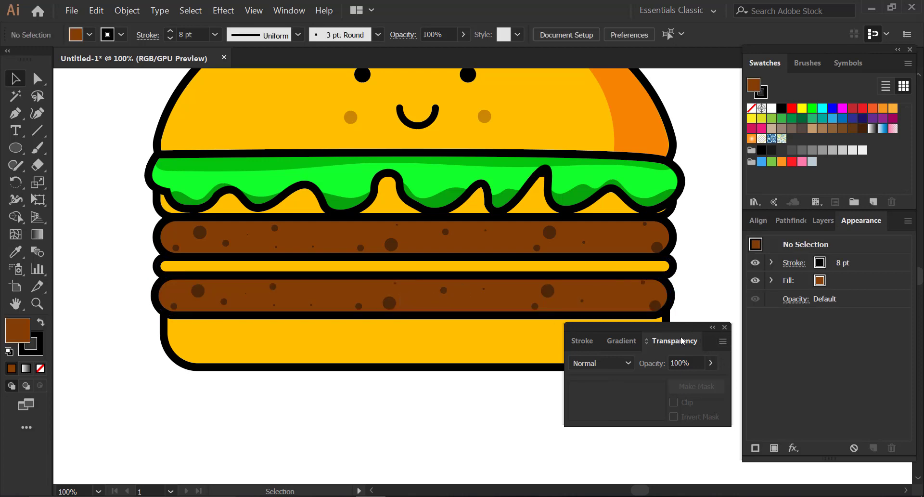
pyautogui.moveTo(682, 341); pyautogui.dragTo(692, 389)
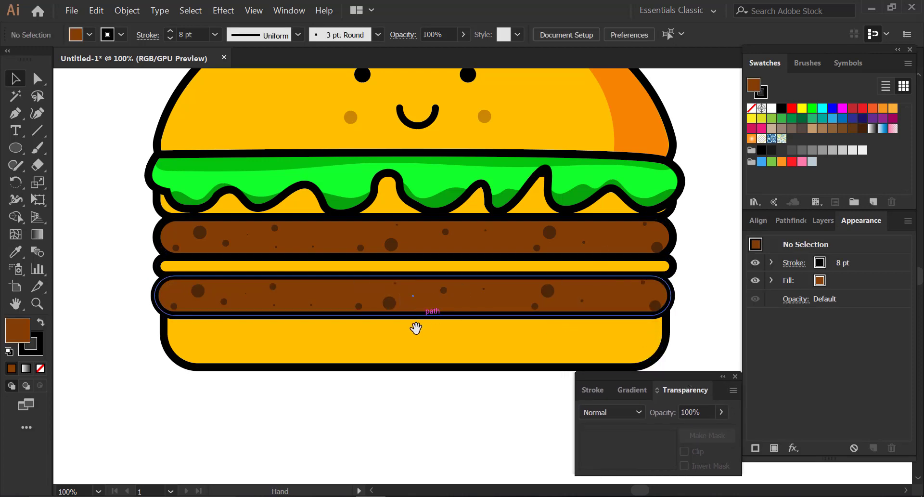
# Draw a narrow rounded-rectangle drip over the lower patty in the cheese's yellow
pyautogui.moveTo(416, 328); pyautogui.dragTo(419, 285)
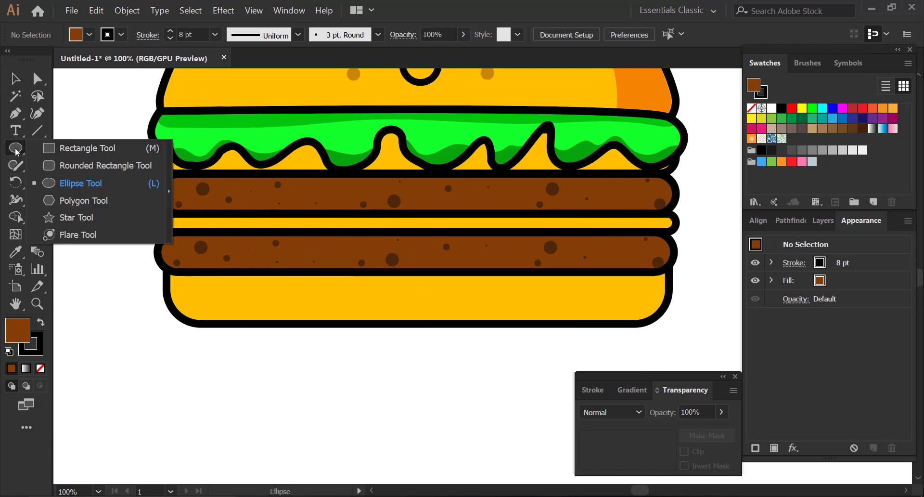
pyautogui.moveTo(16, 151); pyautogui.dragTo(99, 162)
pyautogui.moveTo(241, 229); pyautogui.dragTo(251, 262)
pyautogui.click(17, 251)
pyautogui.click(260, 222)
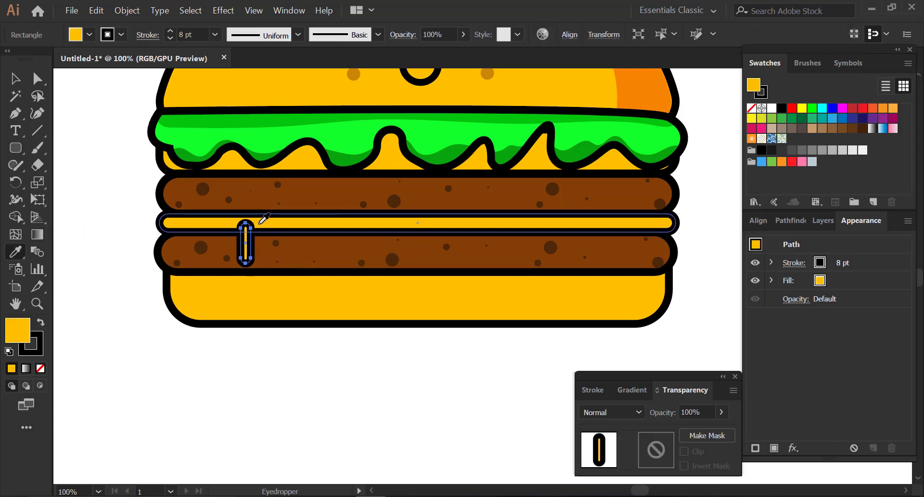
pyautogui.press('v')
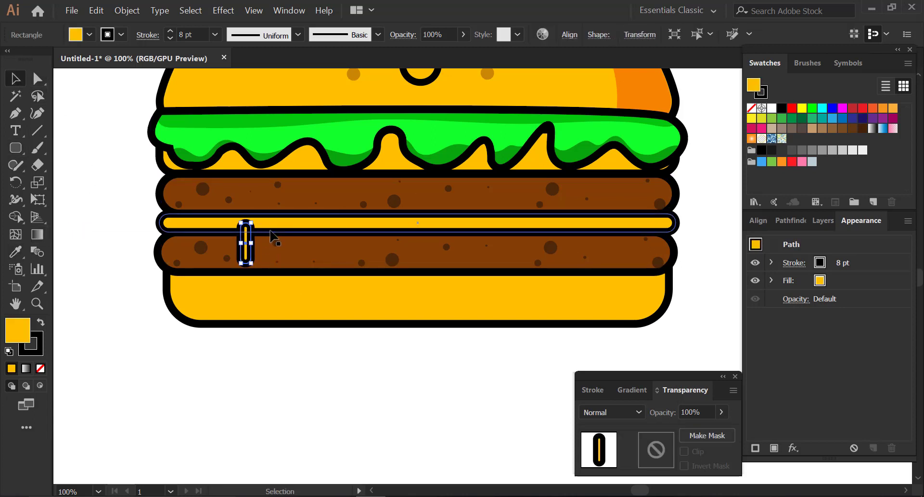
pyautogui.press('z')
pyautogui.moveTo(270, 237); pyautogui.dragTo(379, 332)
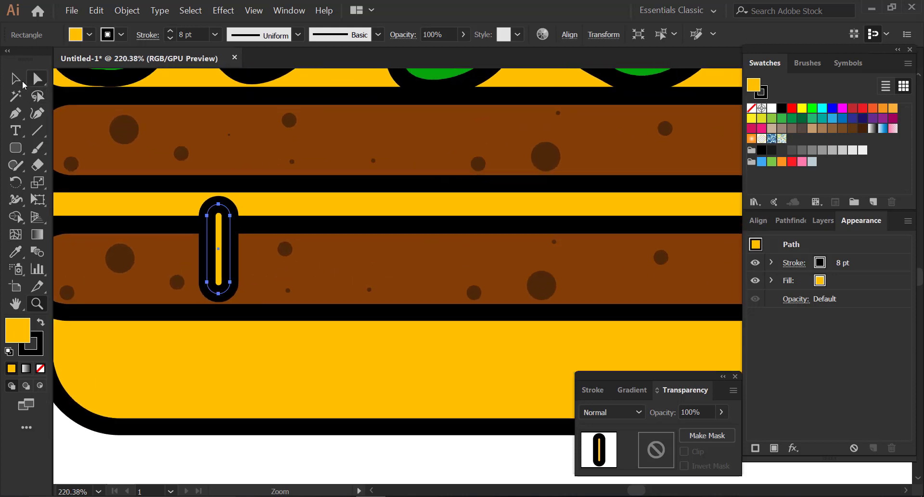
# Duplicate the drip to its right, widen both, and round each into a pill
pyautogui.click(15, 78)
pyautogui.moveTo(219, 248)
pyautogui.mouseDown()
pyautogui.moveTo(249, 219)
pyautogui.moveTo(305, 247)
pyautogui.mouseUp()
pyautogui.keyDown('shift'); pyautogui.click(229, 251); pyautogui.keyUp('shift')
pyautogui.click(325, 274)
pyautogui.click(283, 270)
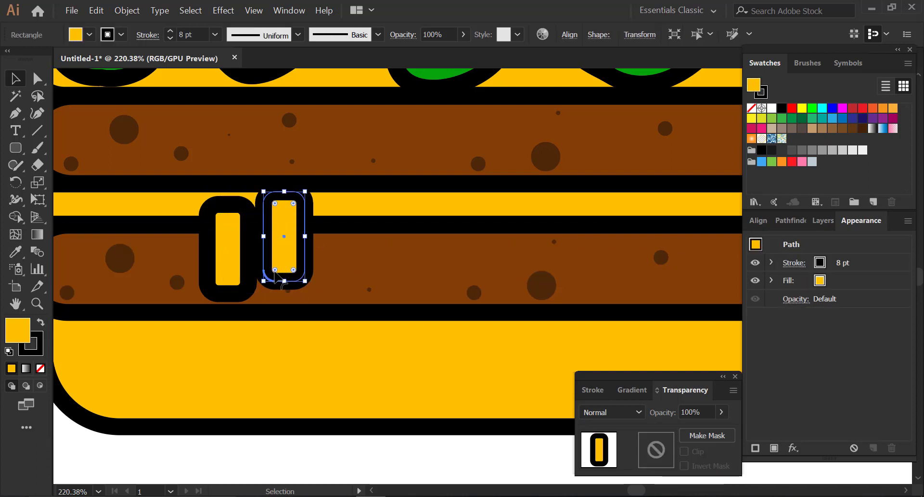
pyautogui.moveTo(275, 278); pyautogui.dragTo(279, 262)
pyautogui.click(228, 284)
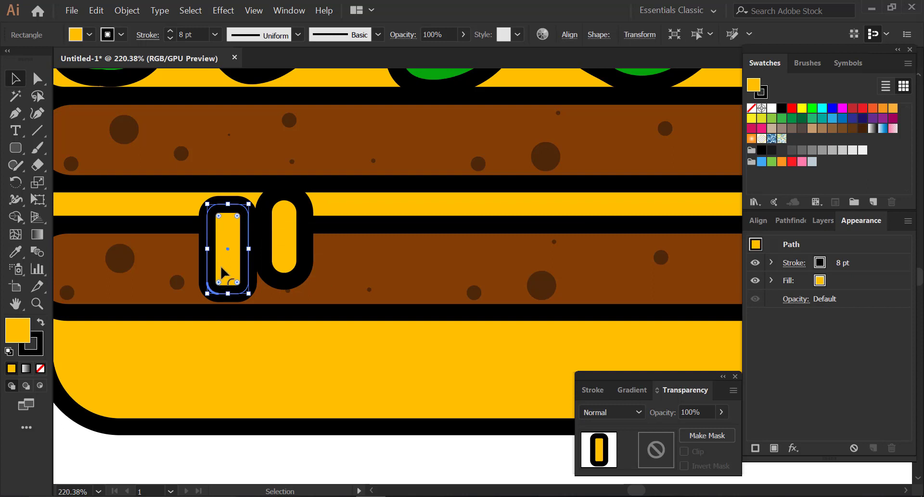
pyautogui.moveTo(222, 273); pyautogui.dragTo(223, 255)
# Unite both pills with the lower cheese slice using Pathfinder
pyautogui.keyDown('shift'); pyautogui.click(287, 231); pyautogui.keyUp('shift')
pyautogui.keyDown('shift'); pyautogui.click(337, 221); pyautogui.keyUp('shift')
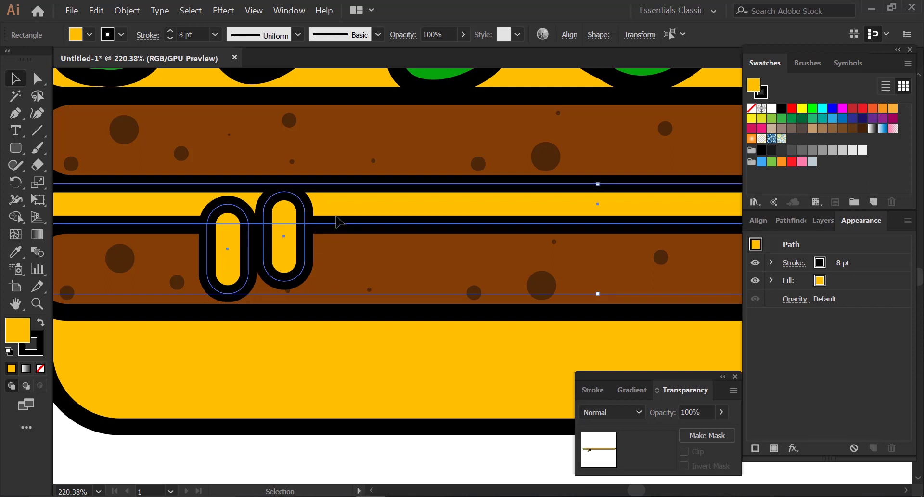
pyautogui.click(791, 220)
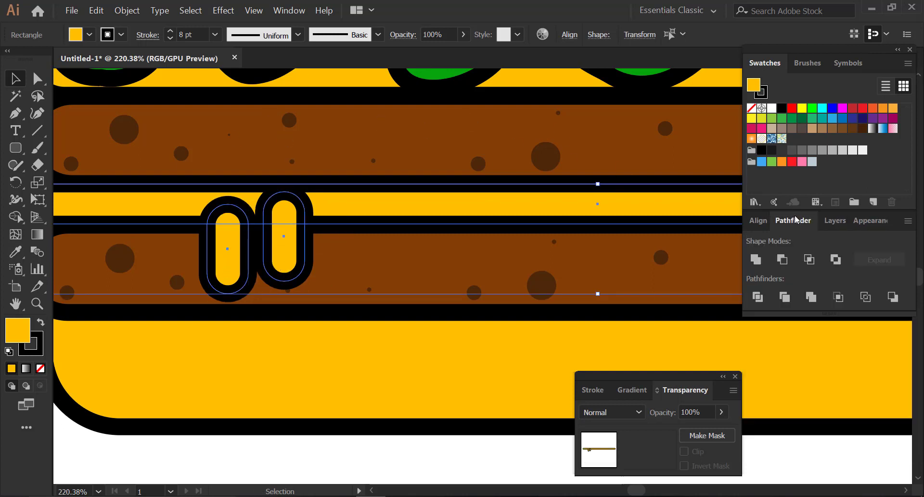
pyautogui.click(756, 259)
pyautogui.hotkey('ctrl', 'shift', 'a')
pyautogui.moveTo(303, 469); pyautogui.dragTo(427, 435)
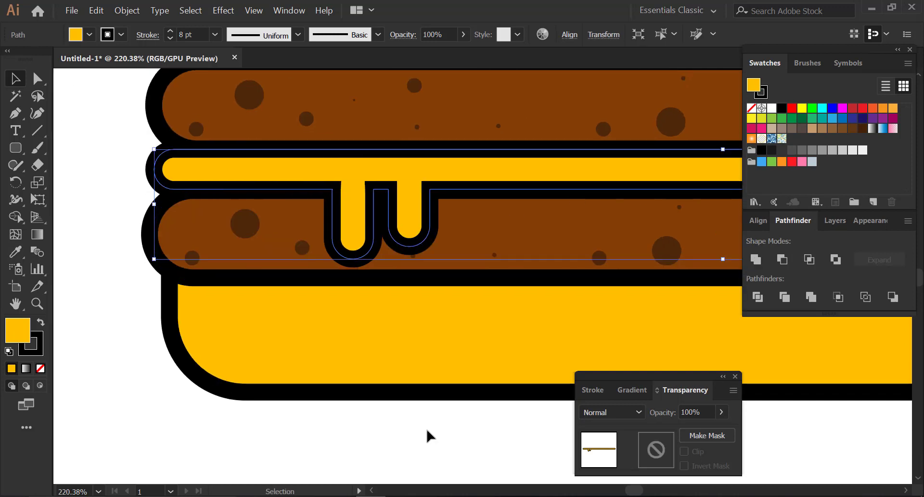
pyautogui.moveTo(566, 199)
pyautogui.mouseDown()
pyautogui.moveTo(468, 221)
pyautogui.moveTo(386, 276)
pyautogui.moveTo(309, 309)
pyautogui.moveTo(373, 286)
pyautogui.moveTo(363, 299)
pyautogui.moveTo(351, 279)
pyautogui.moveTo(232, 288)
pyautogui.mouseUp()
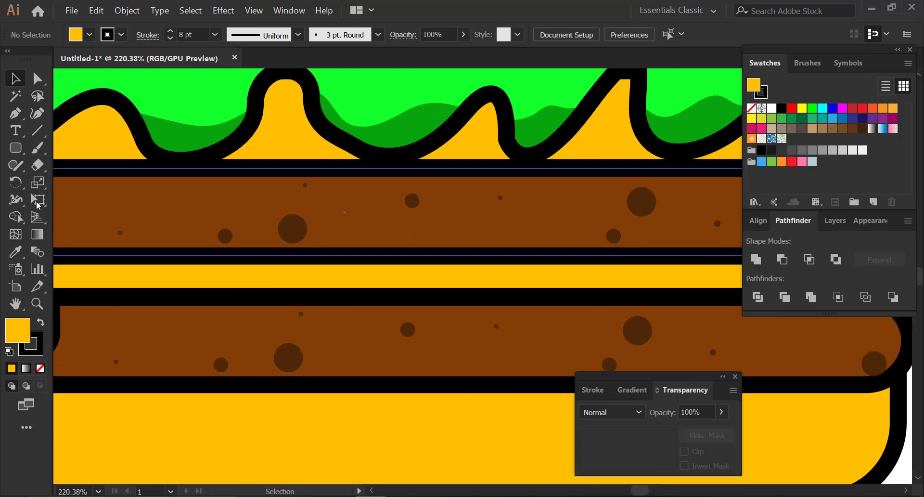
# Draw a large and a smaller pill drip on the top patty below the upper cheese
pyautogui.moveTo(465, 148); pyautogui.dragTo(513, 234)
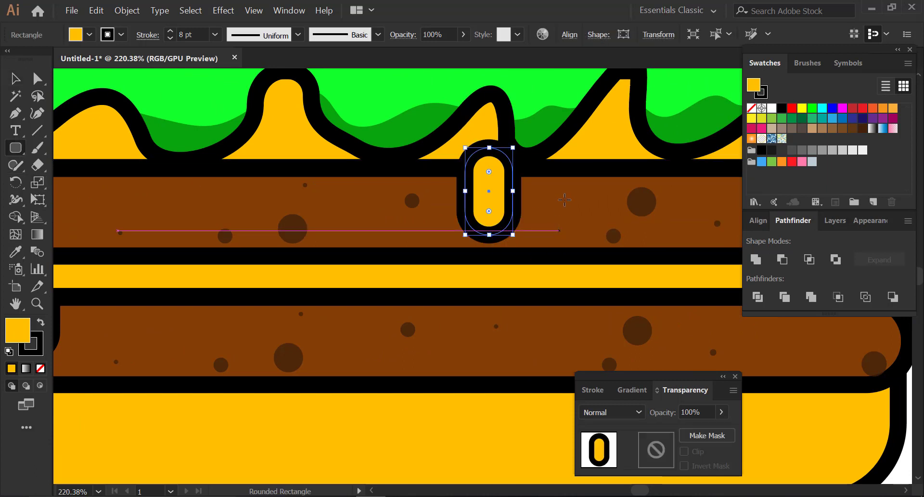
pyautogui.moveTo(513, 163); pyautogui.dragTo(542, 206)
pyautogui.keyDown('shift'); pyautogui.click(548, 187); pyautogui.keyUp('shift')
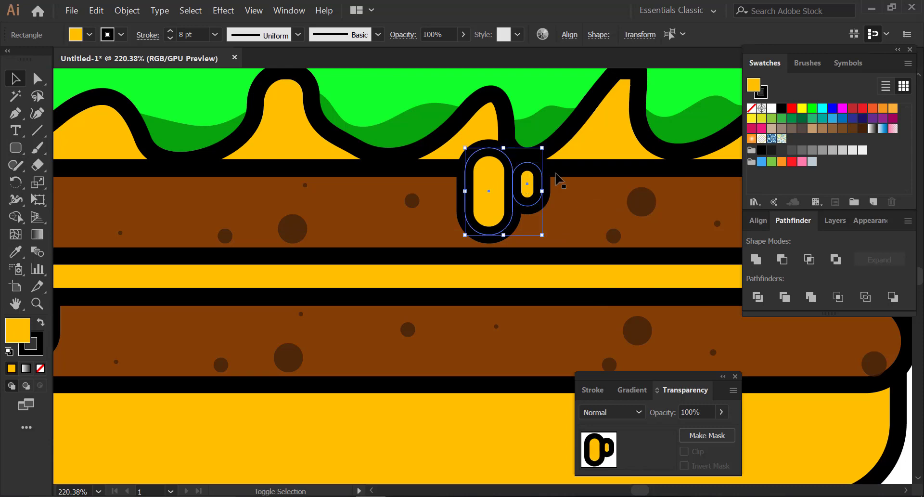
pyautogui.keyDown('shift'); pyautogui.click(570, 168); pyautogui.keyUp('shift')
pyautogui.click(755, 259)
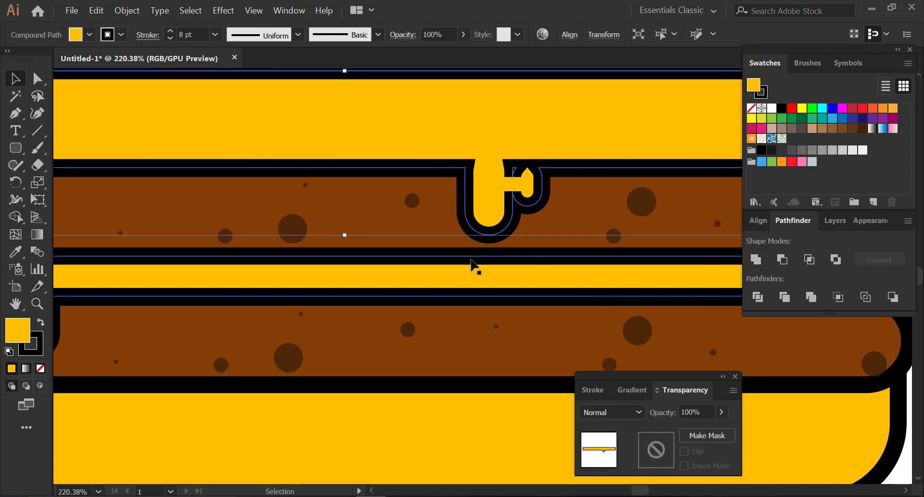
pyautogui.hotkey('ctrl', 'z')
# Unite the upper cheese slice with both drips into one shape
pyautogui.hotkey('ctrl', '1')
pyautogui.moveTo(472, 262); pyautogui.dragTo(375, 214)
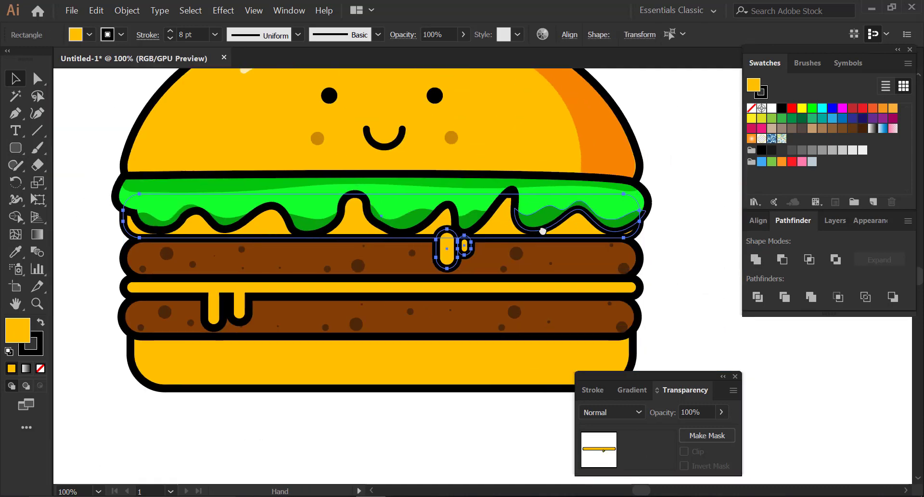
pyautogui.press('v')
pyautogui.click(639, 243)
pyautogui.click(129, 227)
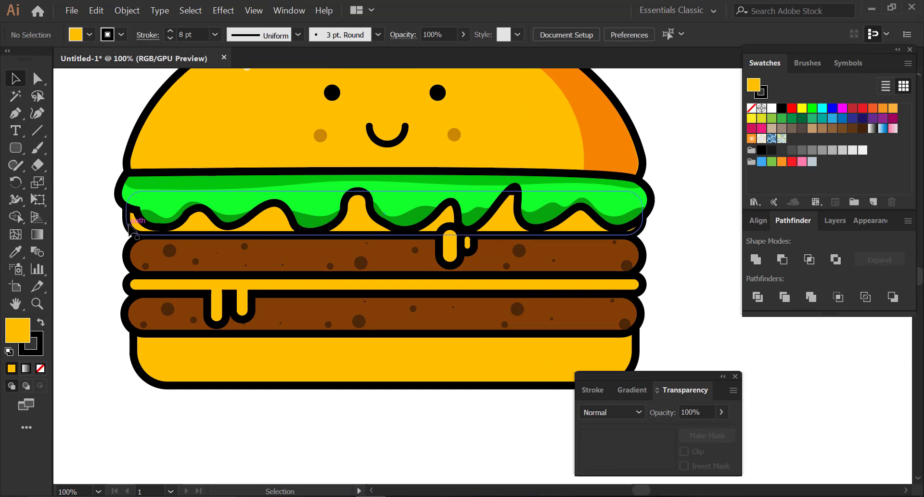
pyautogui.keyDown('shift'); pyautogui.click(450, 246); pyautogui.keyUp('shift')
pyautogui.keyDown('shift'); pyautogui.click(466, 248); pyautogui.keyUp('shift')
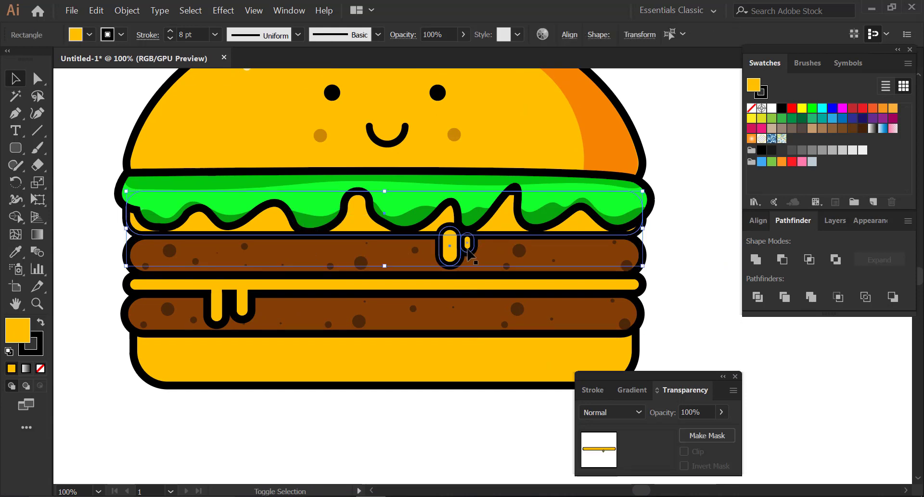
pyautogui.click(754, 261)
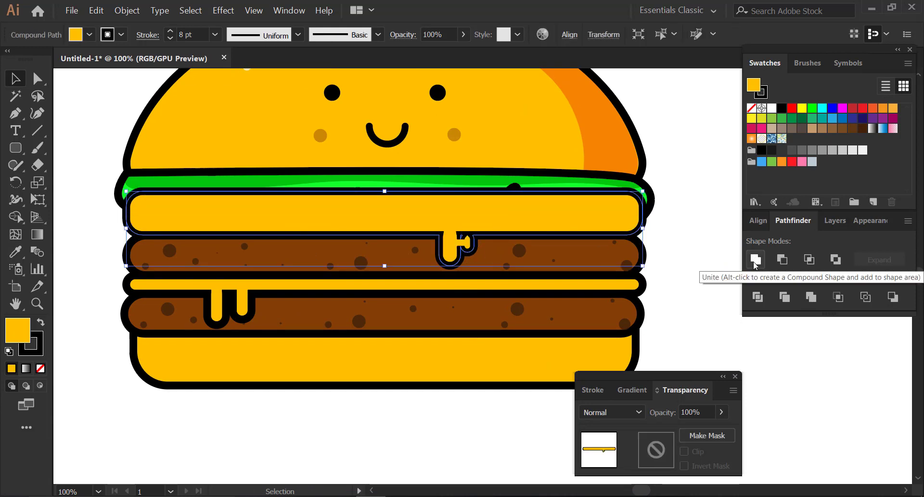
# Keep the merged cheese stacked in front of the lettuce, then select the lettuce and cheese band
pyautogui.rightClick(584, 231)
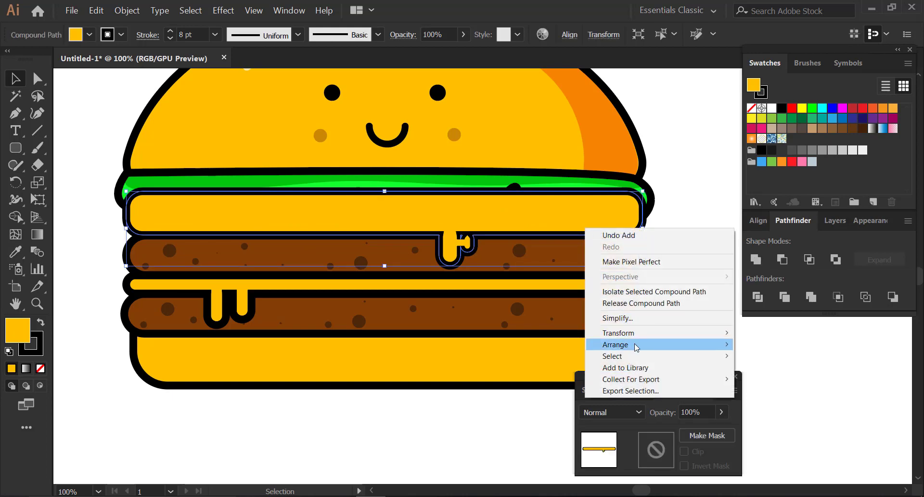
pyautogui.click(761, 379)
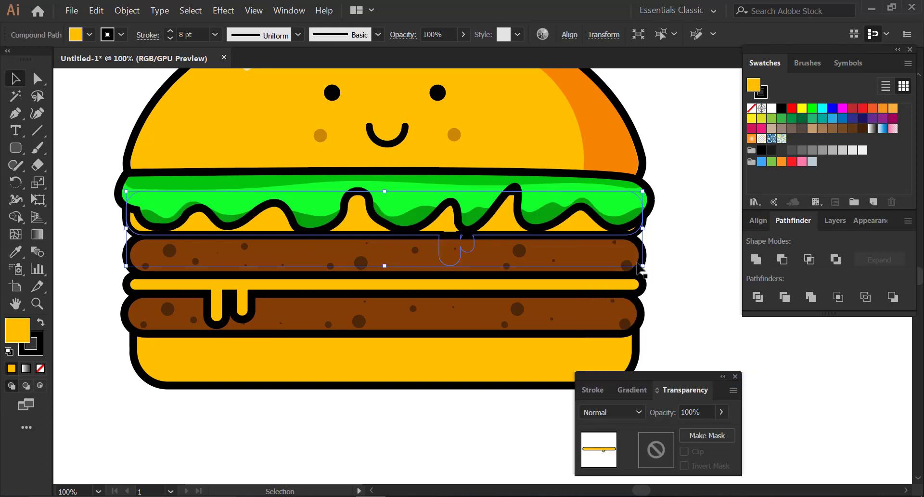
pyautogui.press('a')
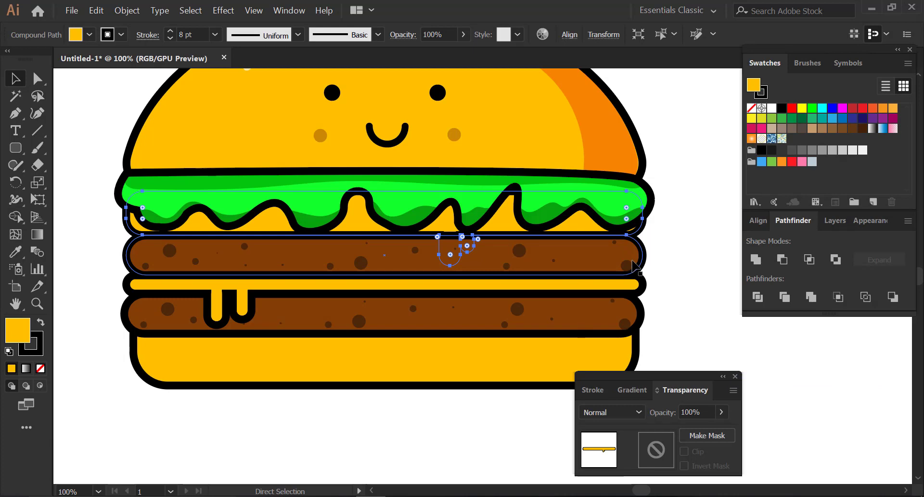
pyautogui.hotkey('ctrl', 'z')
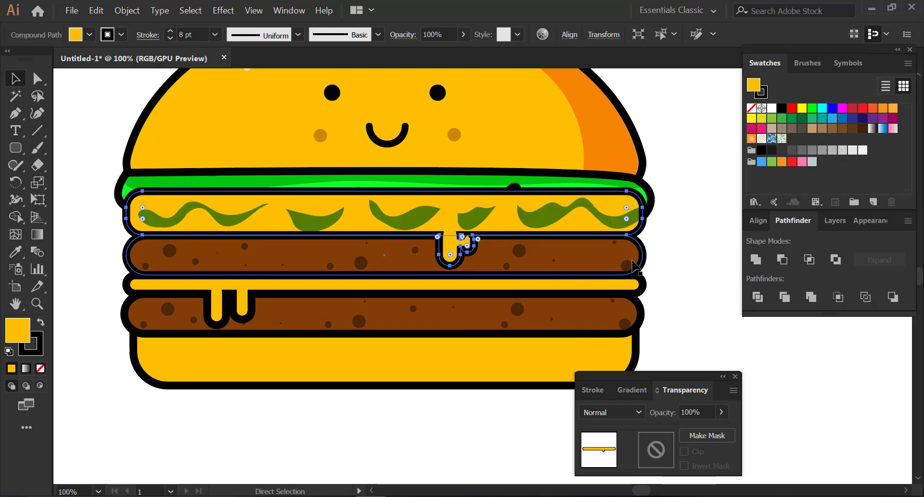
pyautogui.press('v')
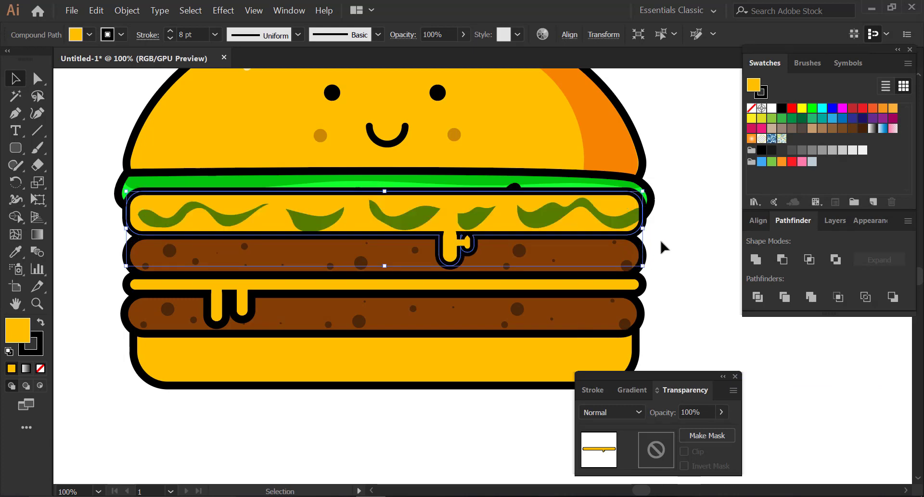
pyautogui.click(663, 248)
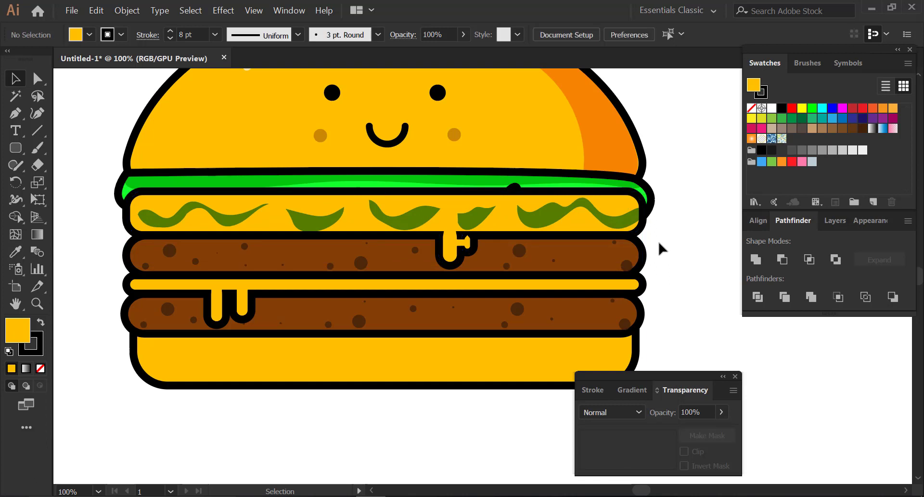
pyautogui.click(647, 191)
pyautogui.keyDown('shift'); pyautogui.click(635, 191); pyautogui.keyUp('shift')
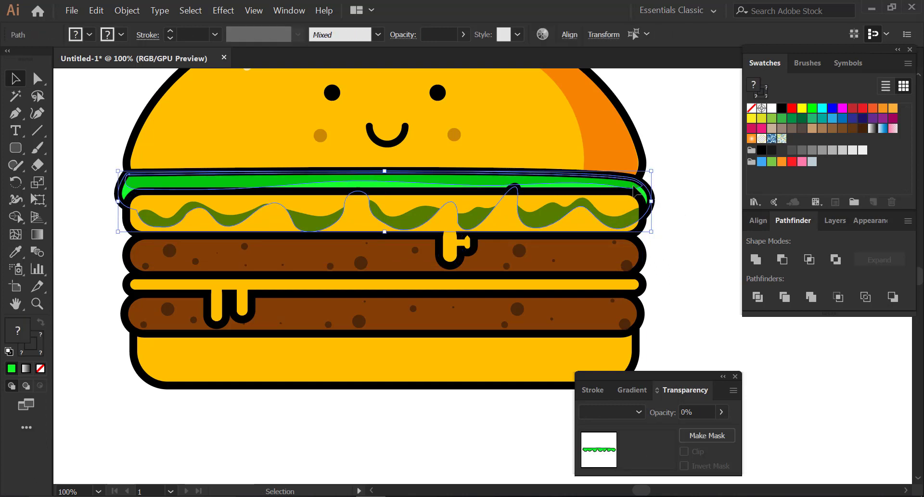
pyautogui.press('a')
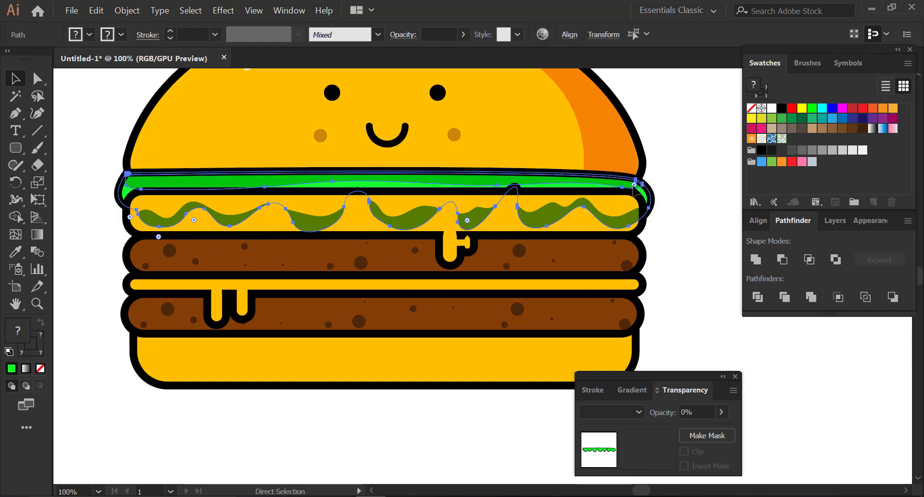
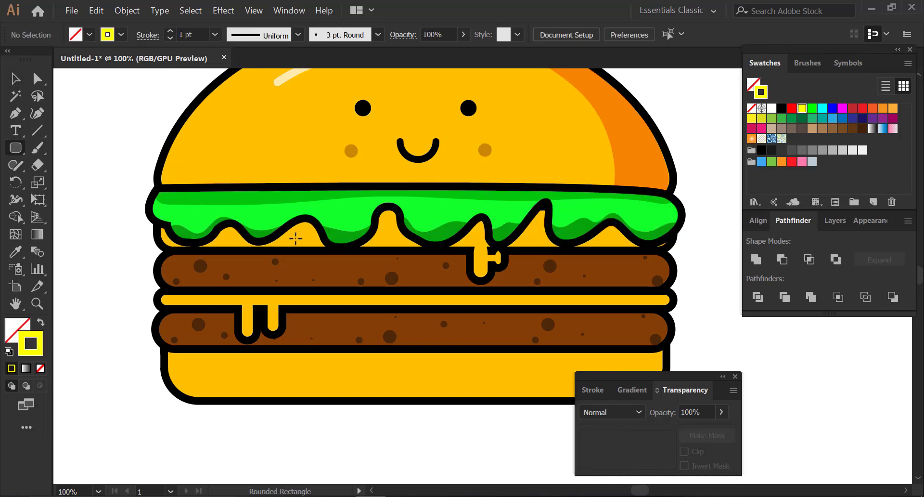
# Draw two rounded pill-shaped ketchup drips with a 7 pt black stroke and red fill
pyautogui.moveTo(294, 224); pyautogui.dragTo(317, 275)
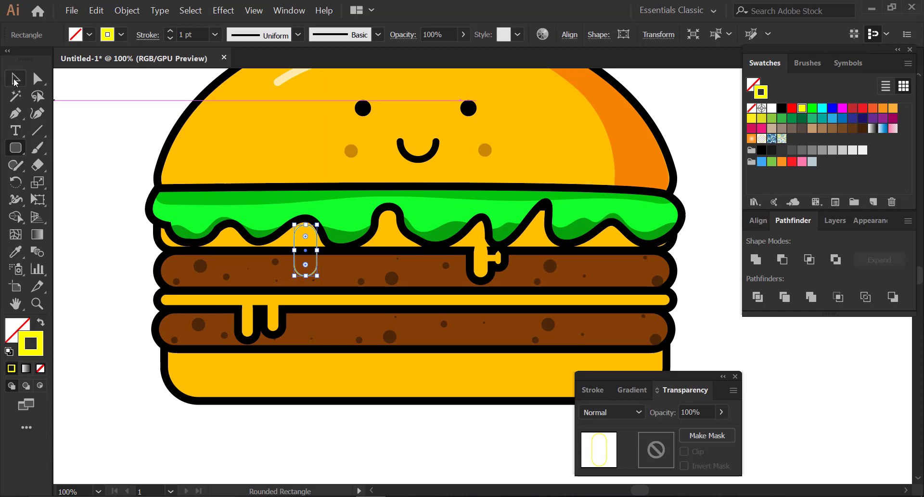
pyautogui.click(15, 80)
pyautogui.click(214, 34)
pyautogui.click(236, 192)
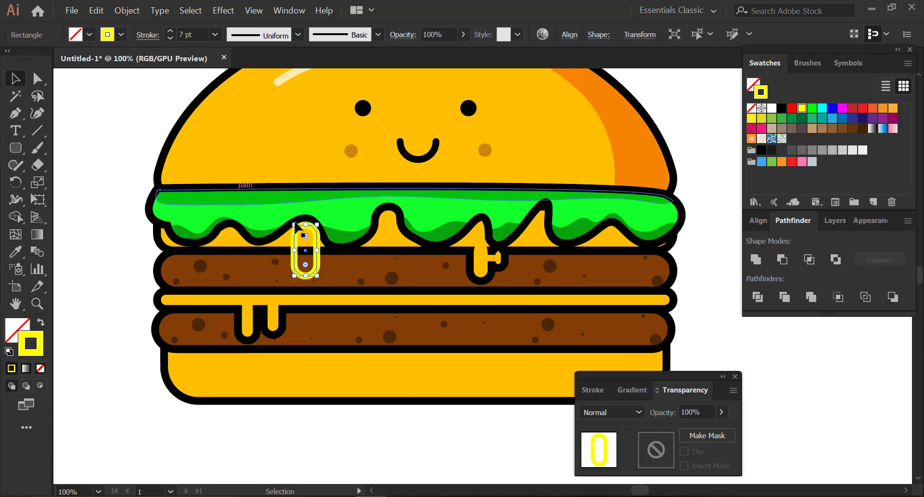
pyautogui.click(786, 111)
pyautogui.click(790, 112)
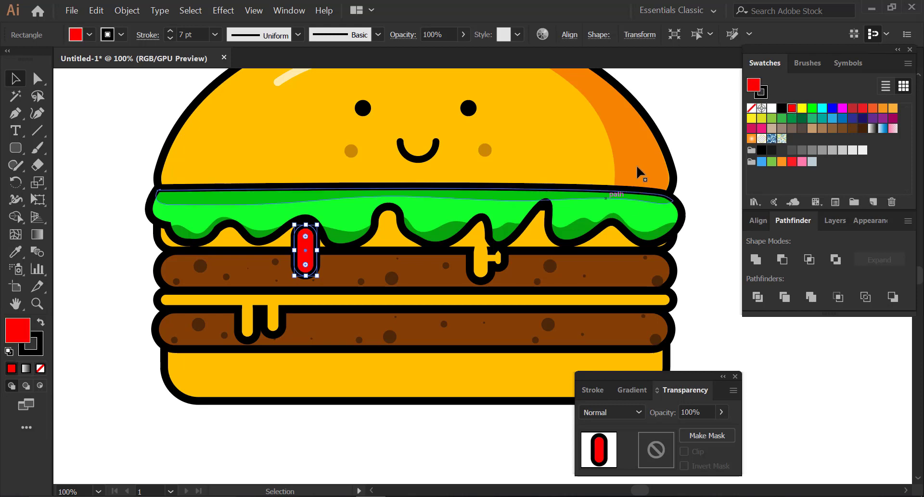
pyautogui.moveTo(306, 268)
pyautogui.mouseDown()
pyautogui.moveTo(294, 263)
pyautogui.moveTo(324, 253)
pyautogui.moveTo(323, 241)
pyautogui.mouseUp()
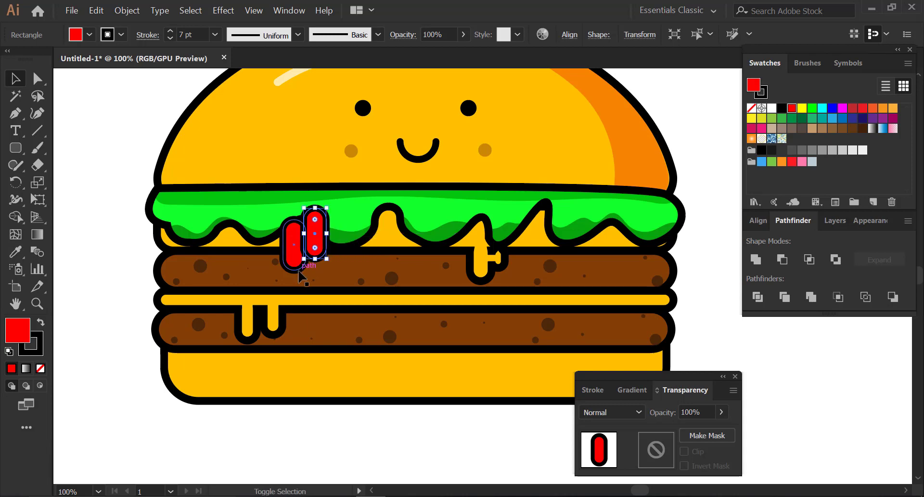
# Send both red drips behind the lettuce, then zoom out to view the whole burger
pyautogui.keyDown('shift'); pyautogui.click(296, 260); pyautogui.keyUp('shift')
pyautogui.rightClick(312, 241)
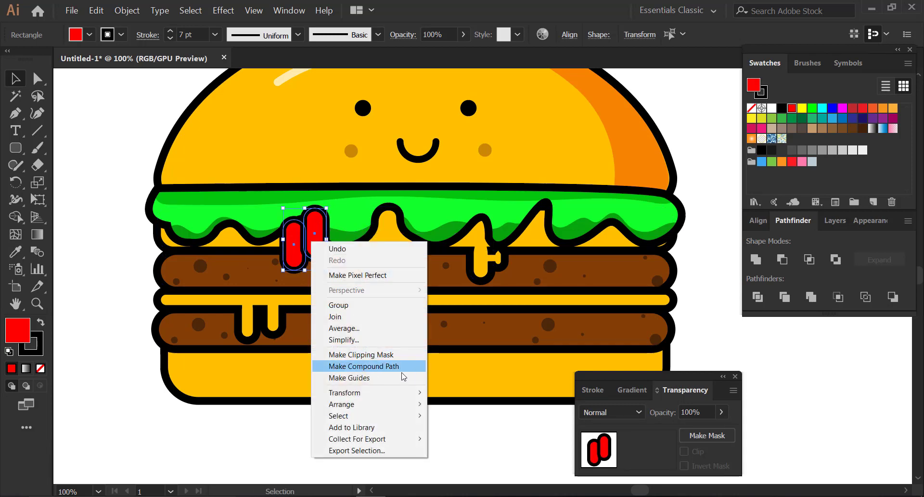
pyautogui.moveTo(368, 404)
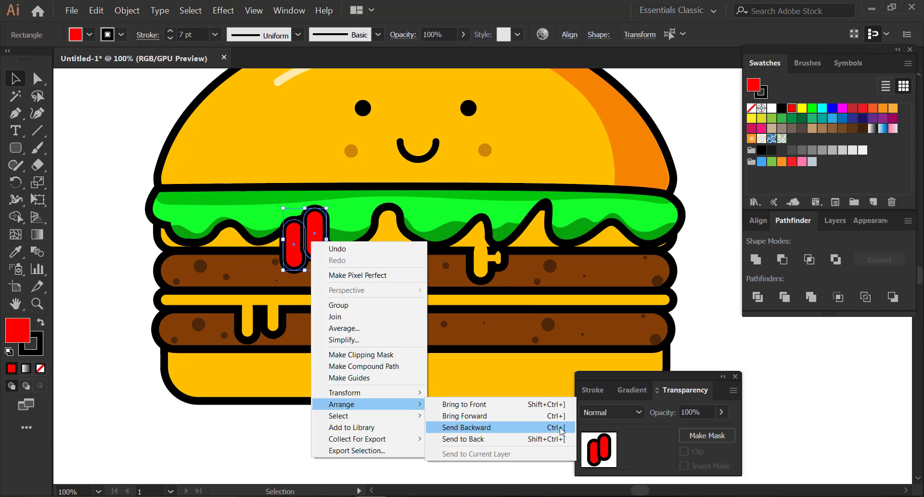
pyautogui.click(561, 427)
pyautogui.press('a')
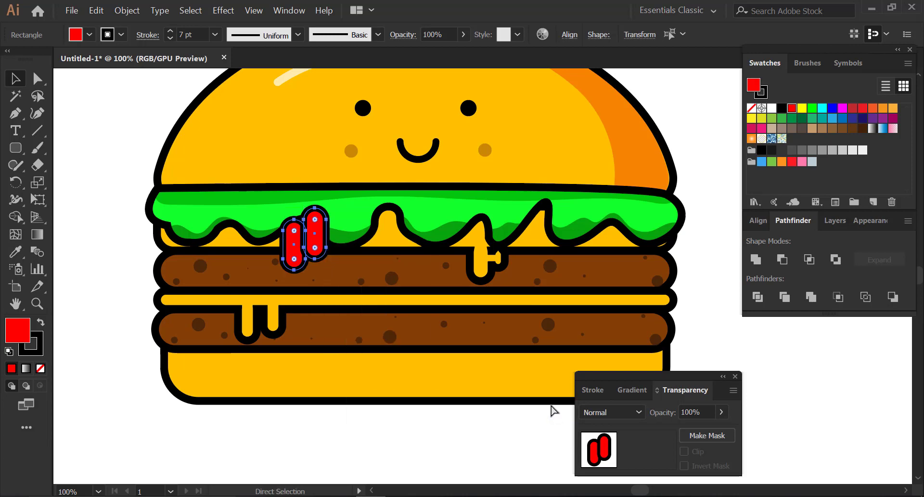
pyautogui.click(97, 278)
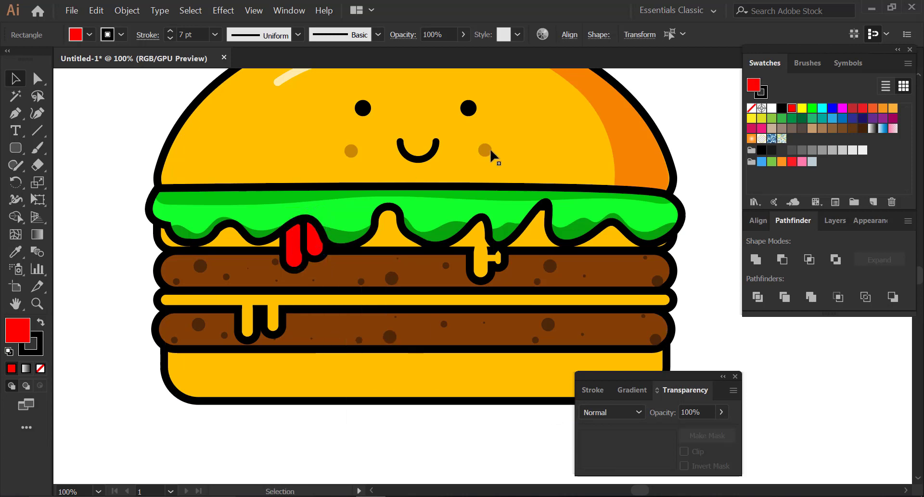
pyautogui.scroll(-1, 317, 231)
pyautogui.click(317, 227)
pyautogui.hotkey('ctrl', 'shift', 'a')
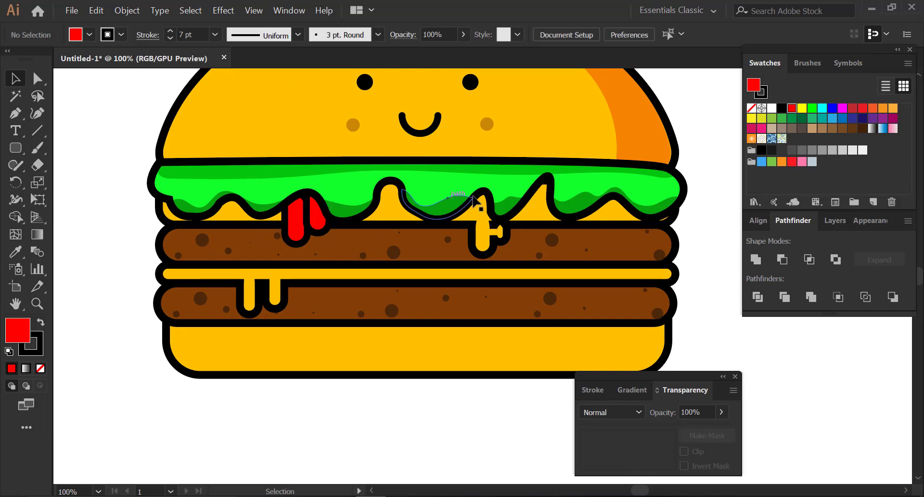
pyautogui.scroll(-1, 441, 220)
pyautogui.moveTo(440, 220); pyautogui.dragTo(391, 267)
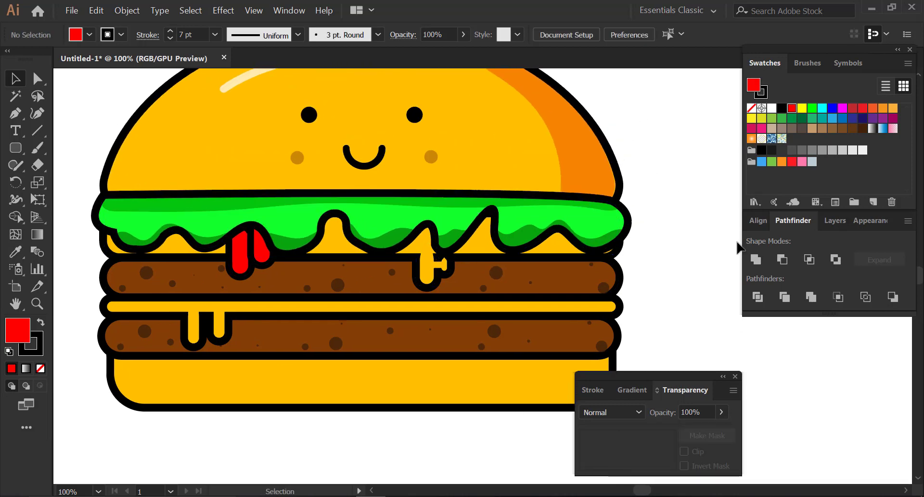
pyautogui.hotkey('ctrl', '-')
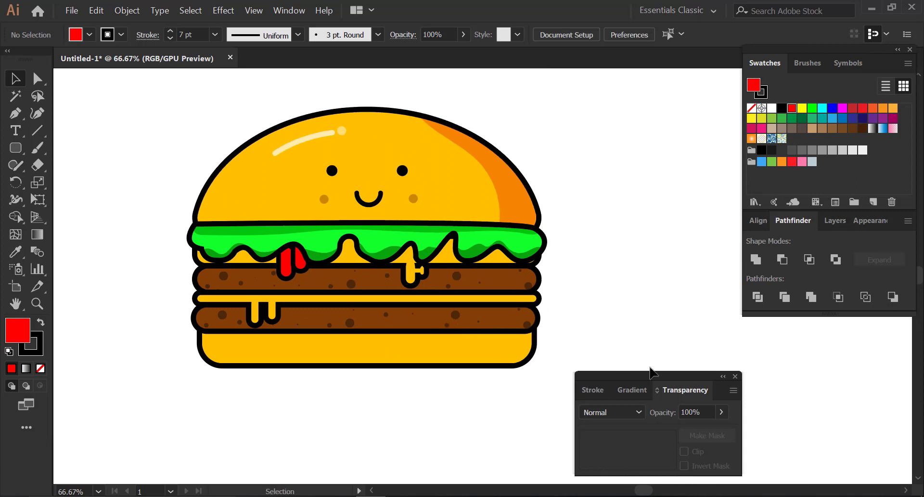
# Dock the Transparency panel with the other panels and clear the burger selection
pyautogui.moveTo(654, 375); pyautogui.dragTo(816, 317)
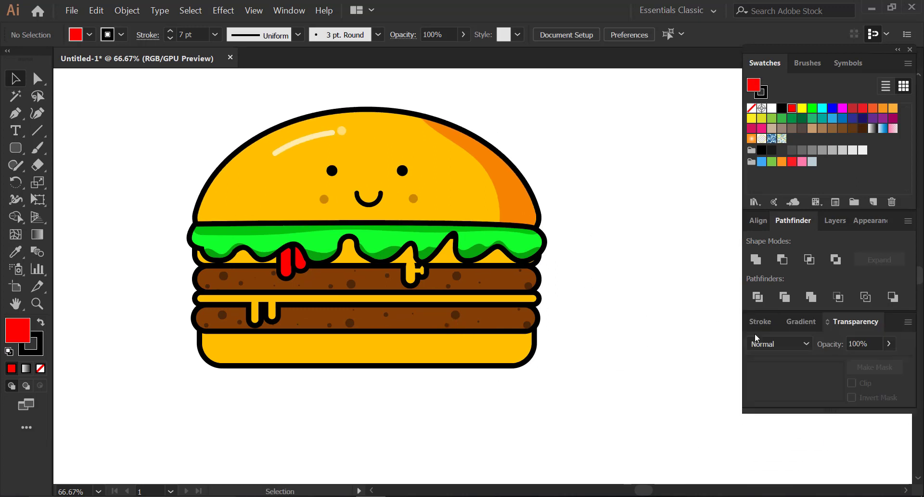
pyautogui.moveTo(578, 303); pyautogui.dragTo(585, 316)
pyautogui.rightClick(387, 285)
pyautogui.moveTo(155, 103)
pyautogui.mouseDown()
pyautogui.moveTo(384, 320)
pyautogui.moveTo(414, 305)
pyautogui.mouseUp()
pyautogui.click(404, 349)
pyautogui.click(573, 297)
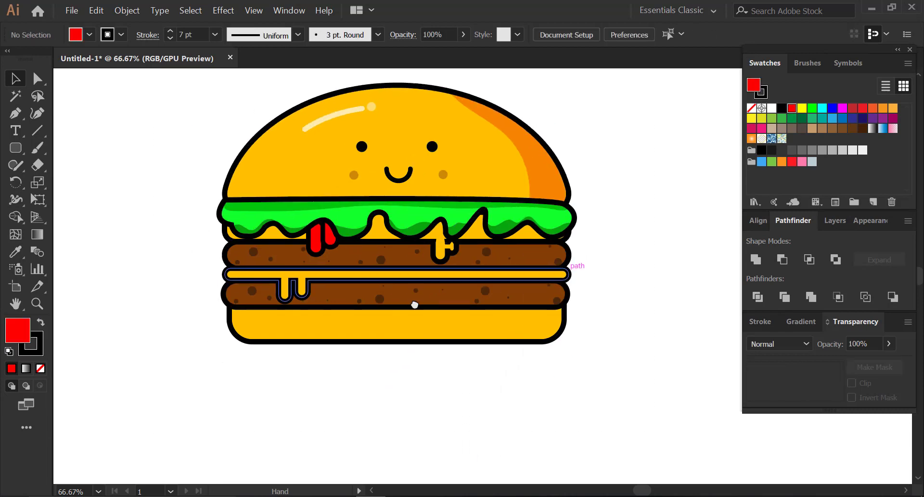
# Draw a thin flat ellipse below the burger with no stroke and a grey fill
pyautogui.moveTo(17, 149); pyautogui.dragTo(63, 182)
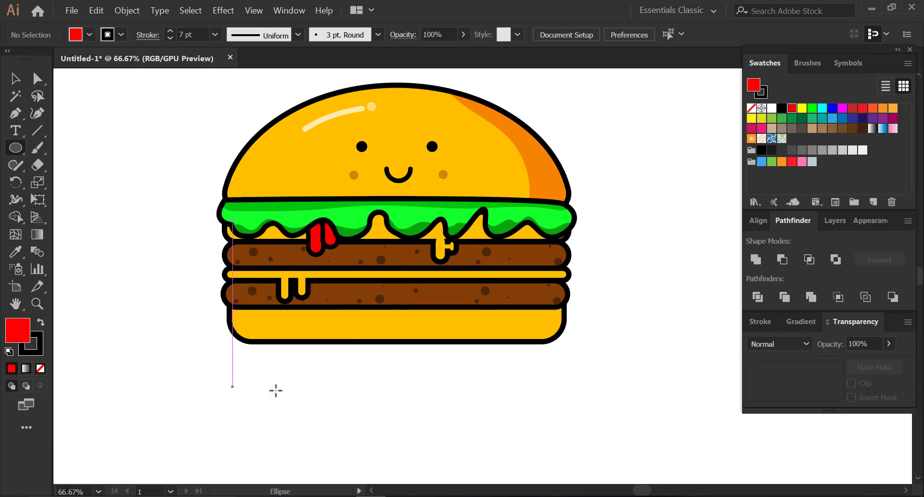
pyautogui.moveTo(232, 386); pyautogui.dragTo(569, 403)
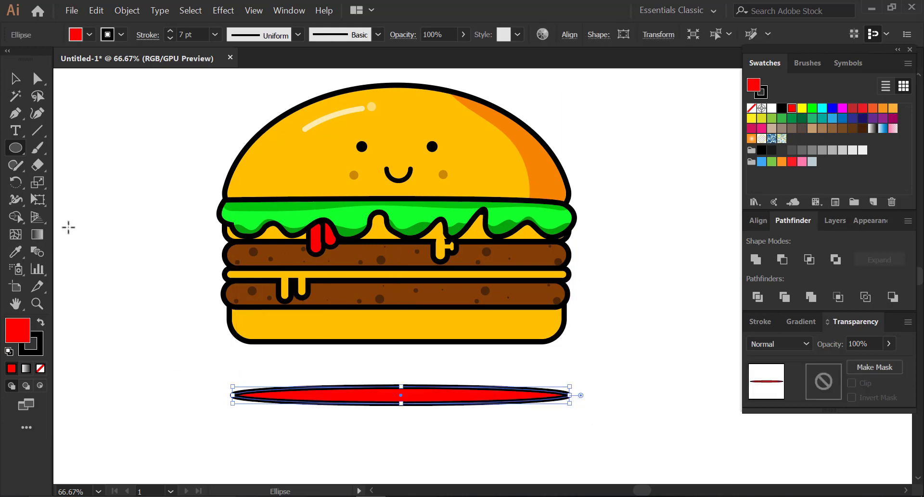
pyautogui.click(752, 107)
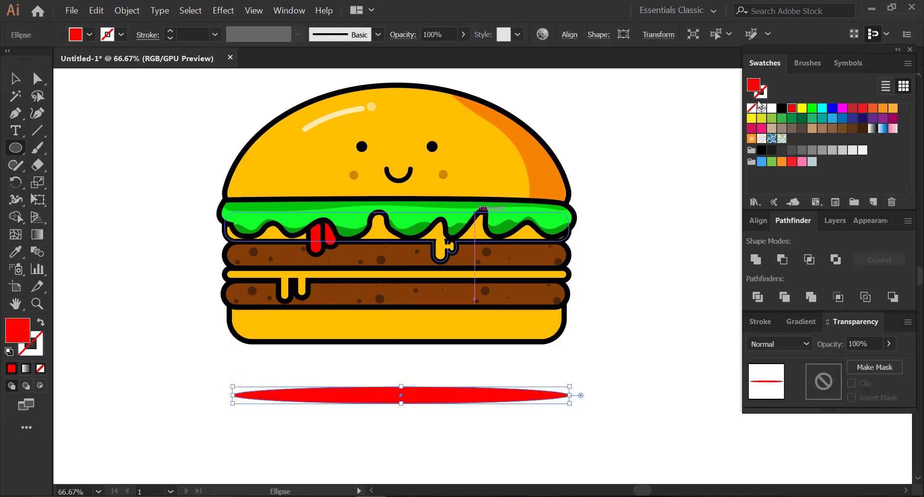
pyautogui.click(823, 151)
pyautogui.press('v')
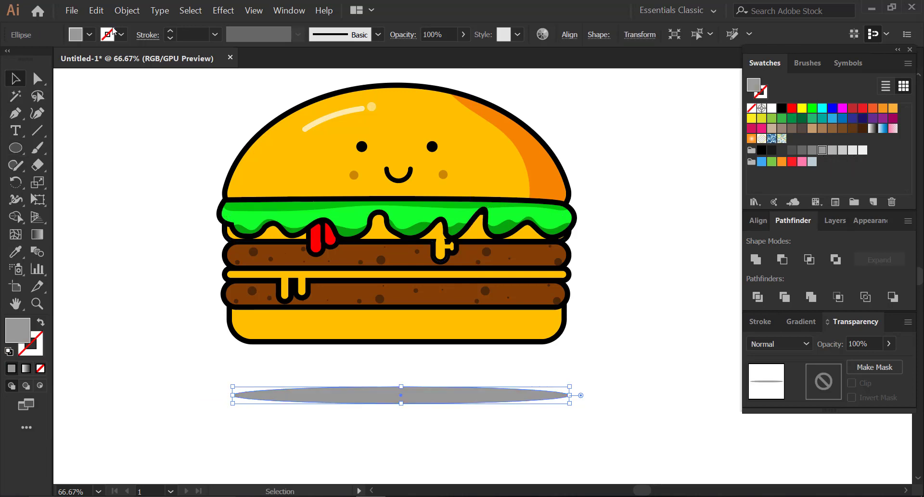
# Apply a Feather effect of about 7 px to the ellipse and position it beneath the burger
pyautogui.click(221, 13)
pyautogui.moveTo(236, 166)
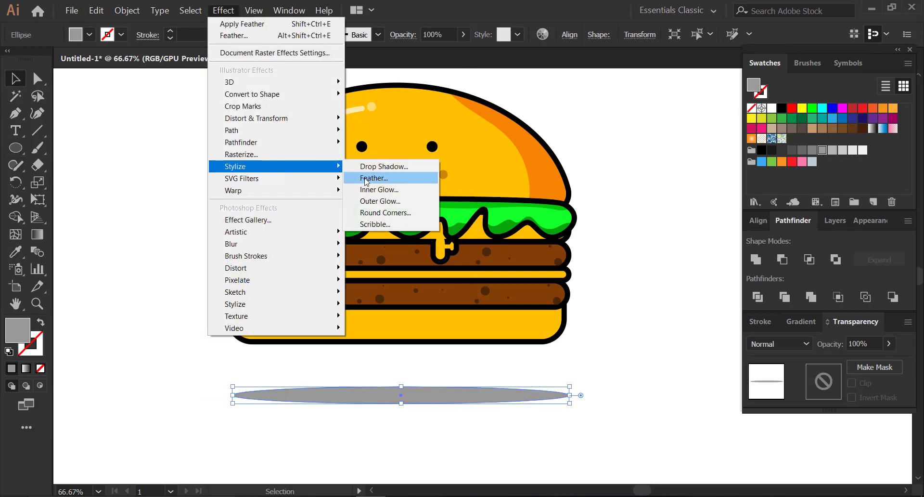
pyautogui.click(392, 175)
pyautogui.click(533, 282)
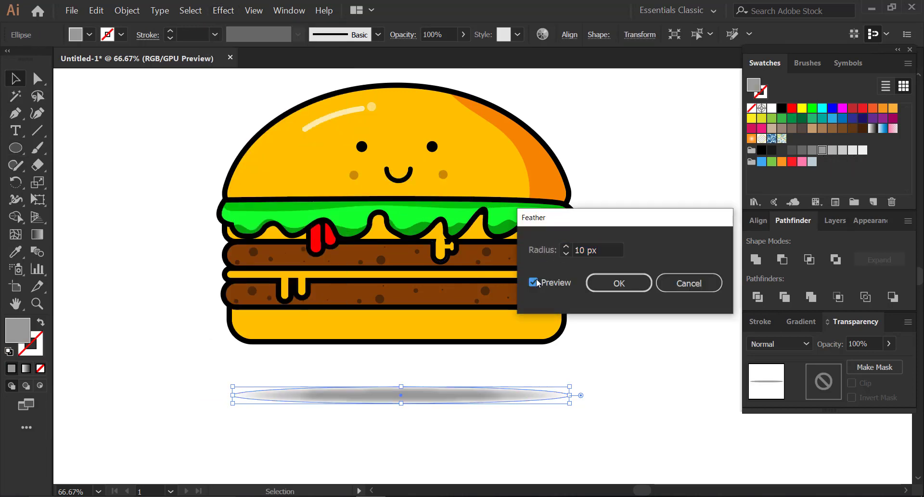
pyautogui.click(566, 254)
pyautogui.click(566, 254)
pyautogui.click(566, 254)
pyautogui.click(605, 281)
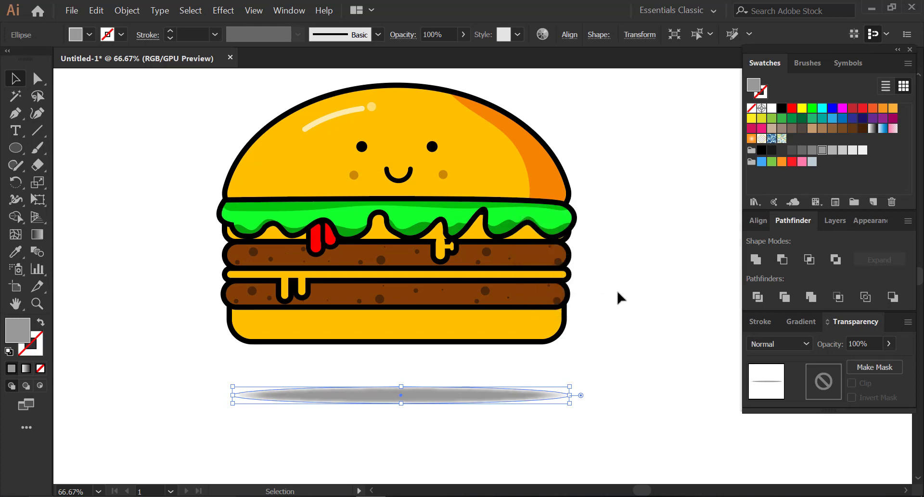
pyautogui.click(617, 297)
pyautogui.moveTo(420, 396); pyautogui.dragTo(412, 396)
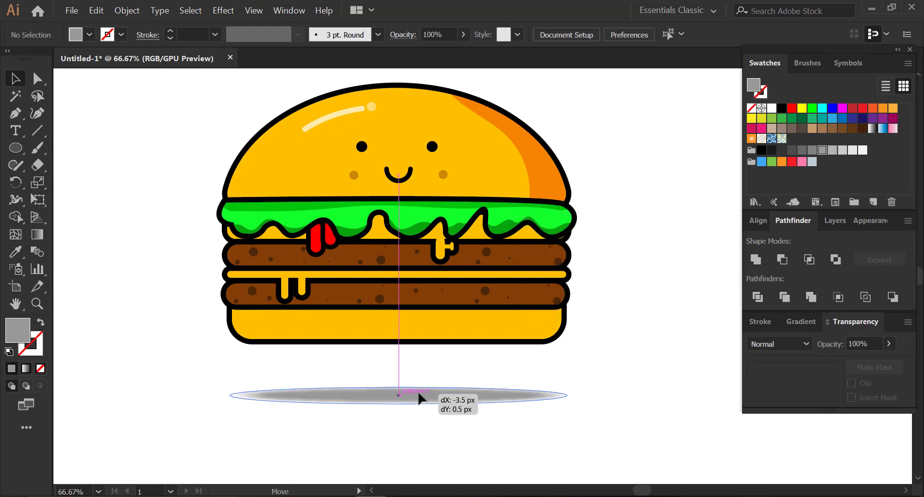
# Move the burger and its shadow together toward the artboard centre
pyautogui.click(592, 315)
pyautogui.hotkey('ctrl', '-')
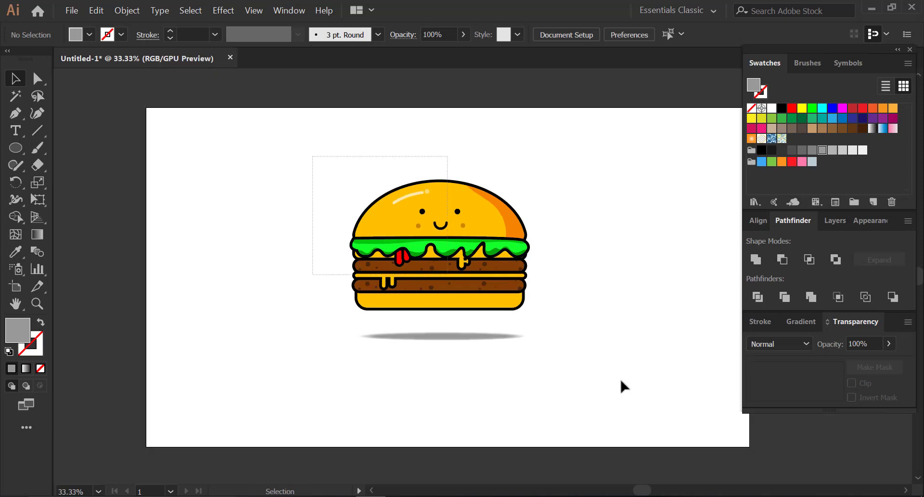
pyautogui.hotkey('ctrl', 'a')
pyautogui.moveTo(467, 290); pyautogui.dragTo(464, 307)
pyautogui.click(604, 280)
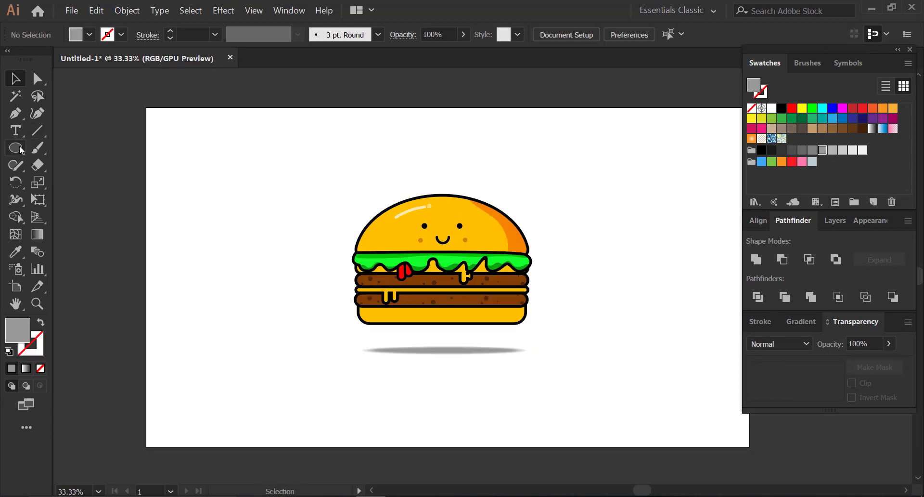
# Draw a rectangle covering the whole artboard and send it to the back
pyautogui.moveTo(21, 151); pyautogui.dragTo(77, 149)
pyautogui.moveTo(146, 107); pyautogui.dragTo(749, 446)
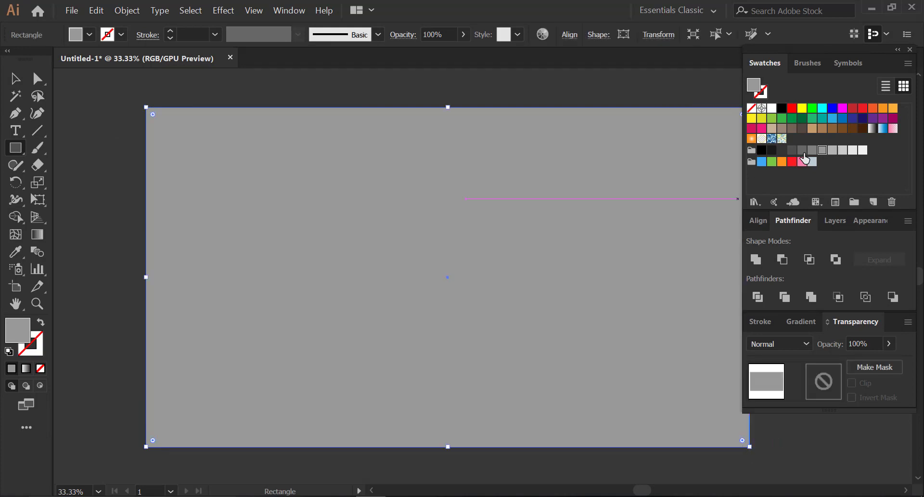
pyautogui.click(14, 79)
pyautogui.rightClick(327, 192)
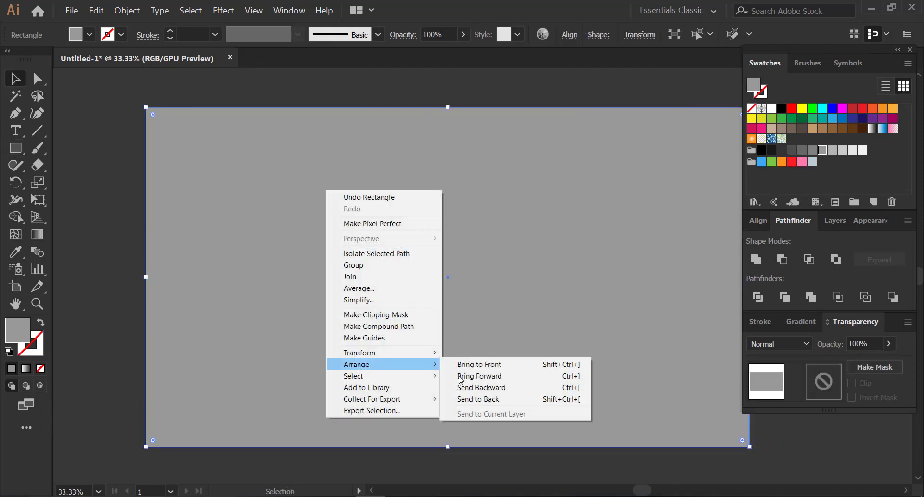
pyautogui.click(476, 399)
pyautogui.hotkey('ctrl', 'shift', 'a')
# Fill the background rectangle with bright green using the Color Picker
pyautogui.click(186, 192)
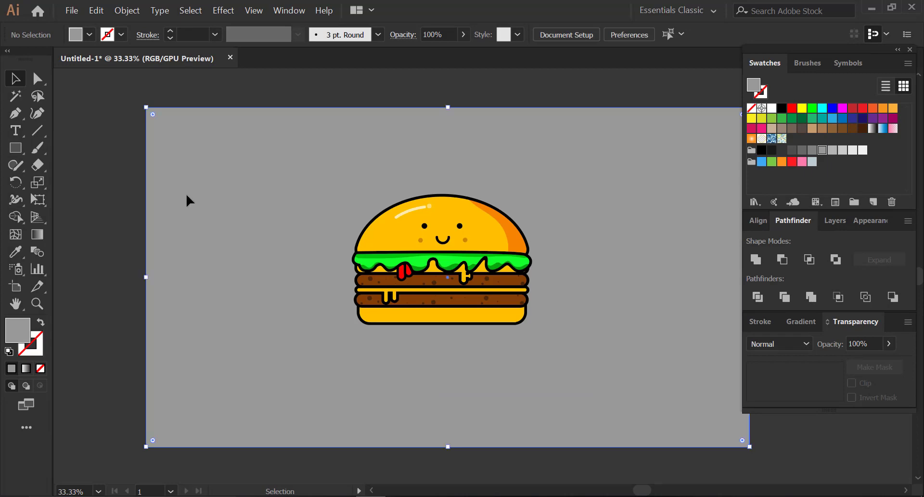
pyautogui.click(823, 119)
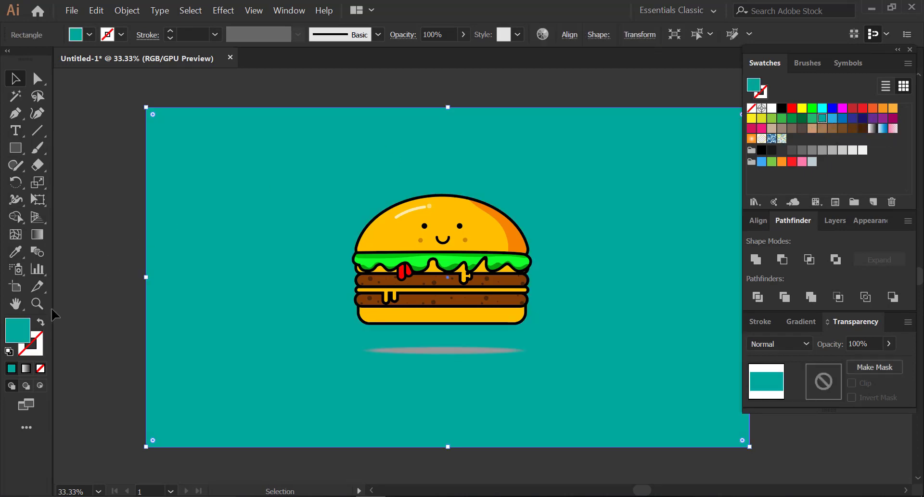
pyautogui.doubleClick(27, 330)
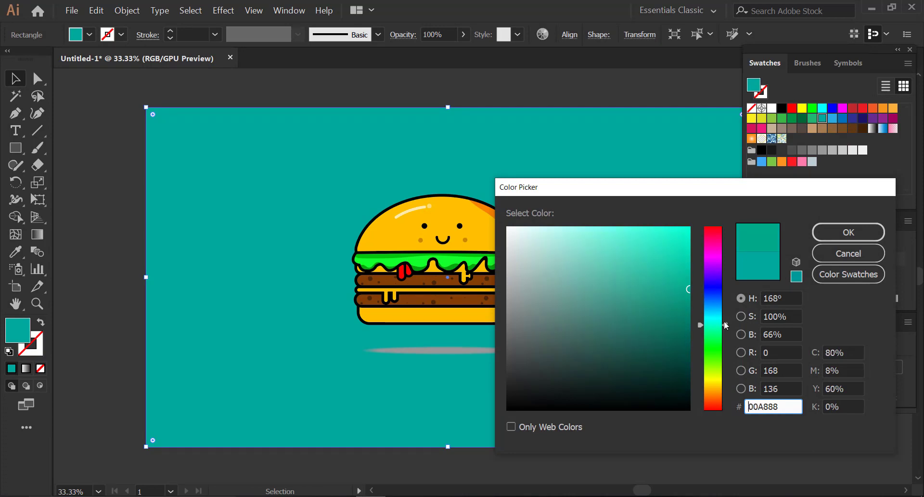
pyautogui.moveTo(688, 288); pyautogui.dragTo(694, 248)
pyautogui.click(848, 232)
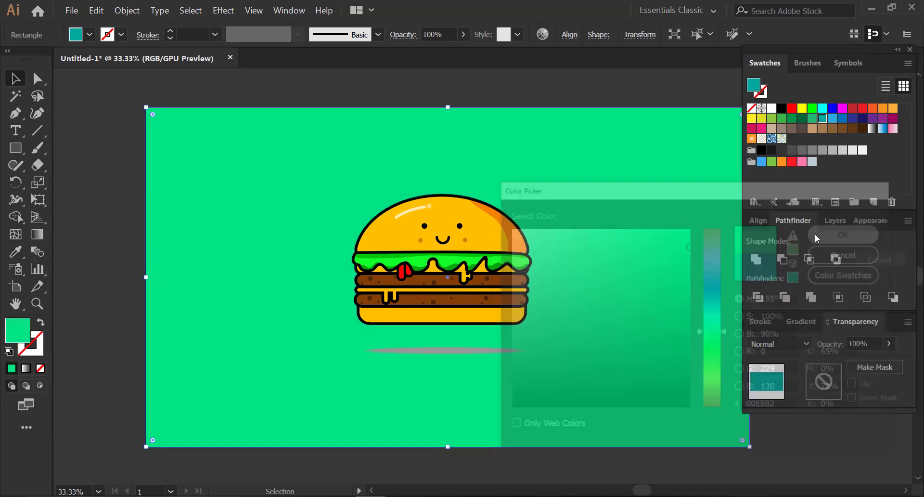
pyautogui.click(92, 221)
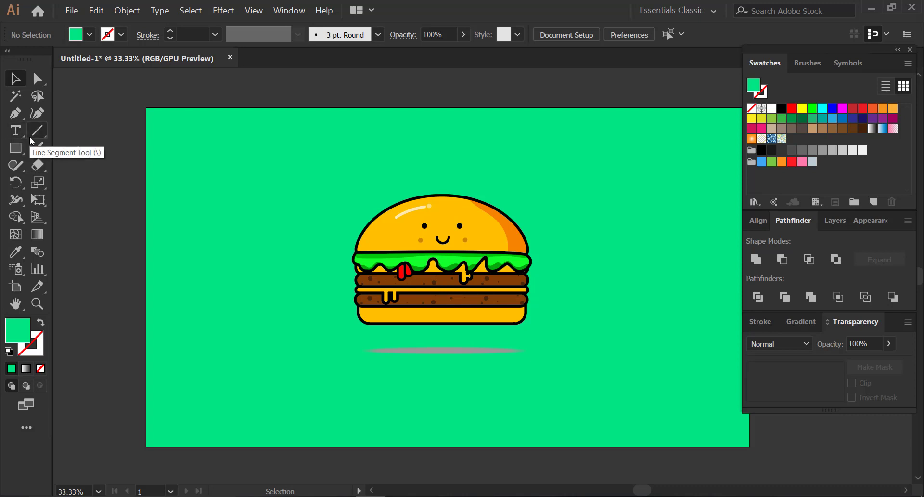
# Change the shadow ellipse's fill from grey to a darker green
pyautogui.click(466, 351)
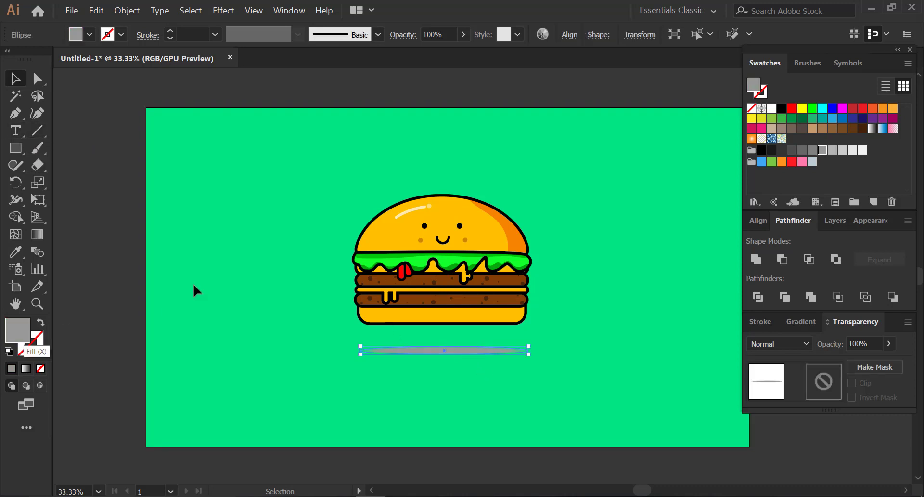
pyautogui.click(813, 120)
pyautogui.click(89, 336)
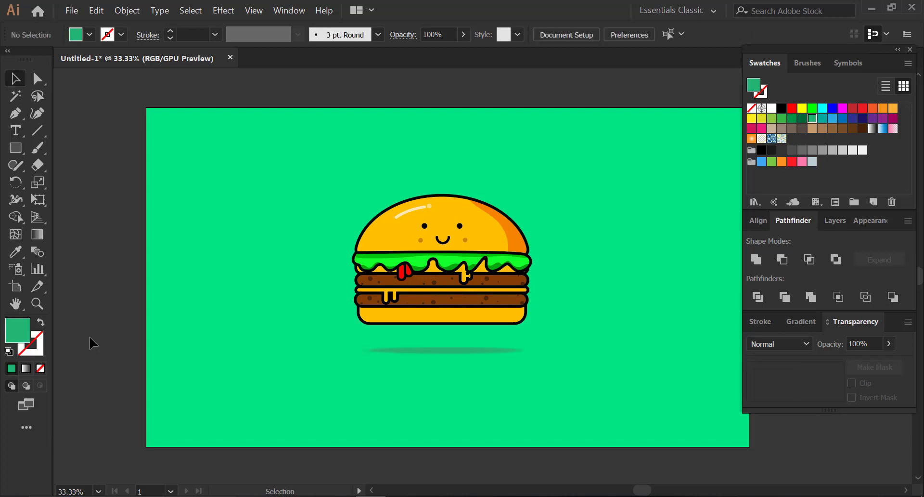
# Stretch the shadow ellipse's left and right sides slightly outward
pyautogui.click(430, 351)
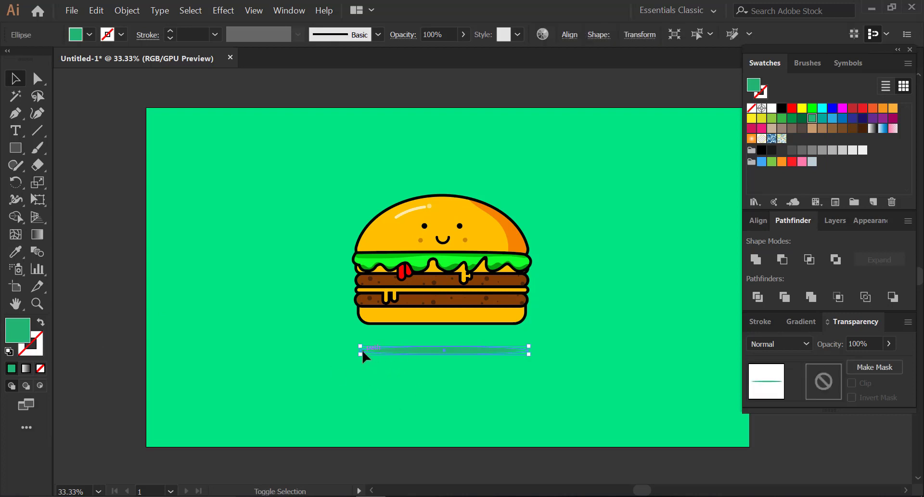
pyautogui.moveTo(360, 354); pyautogui.dragTo(355, 354)
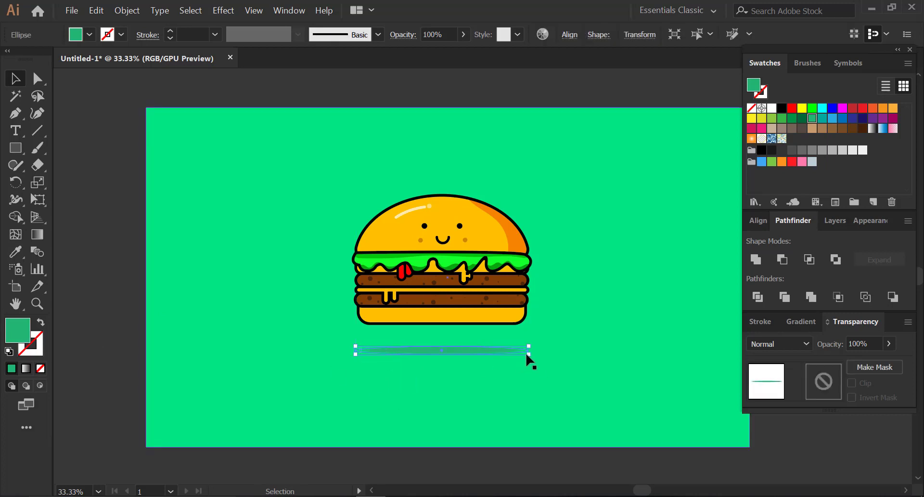
pyautogui.moveTo(531, 354); pyautogui.dragTo(536, 354)
pyautogui.click(131, 290)
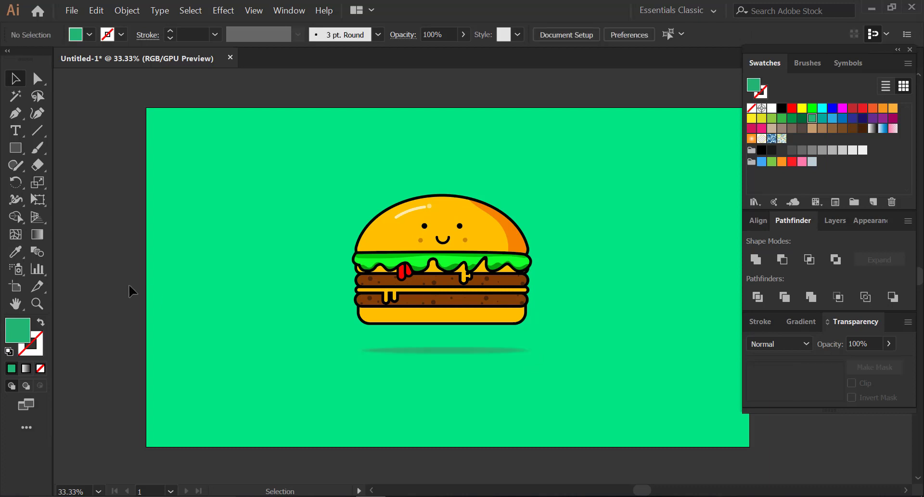
pyautogui.moveTo(440, 313)
pyautogui.mouseDown()
pyautogui.moveTo(406, 302)
pyautogui.moveTo(383, 307)
pyautogui.mouseUp()
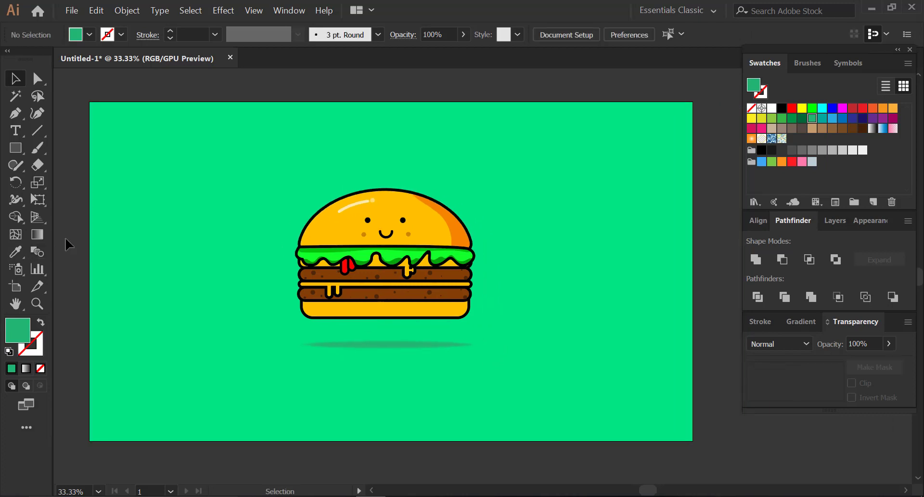
pyautogui.click(34, 136)
# Draw a vertical line and a crossing horizontal line near the artboard's top-left
pyautogui.click(103, 128)
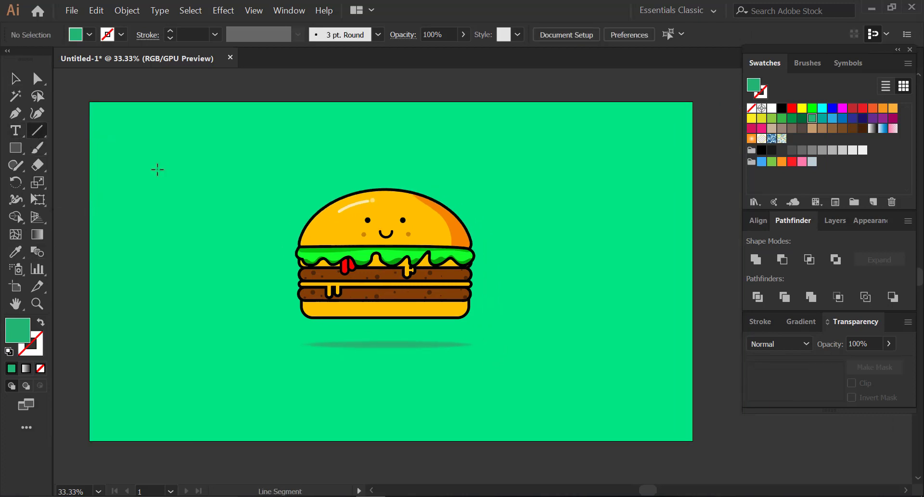
pyautogui.moveTo(140, 198)
pyautogui.mouseDown()
pyautogui.moveTo(140, 210)
pyautogui.moveTo(145, 199)
pyautogui.mouseUp()
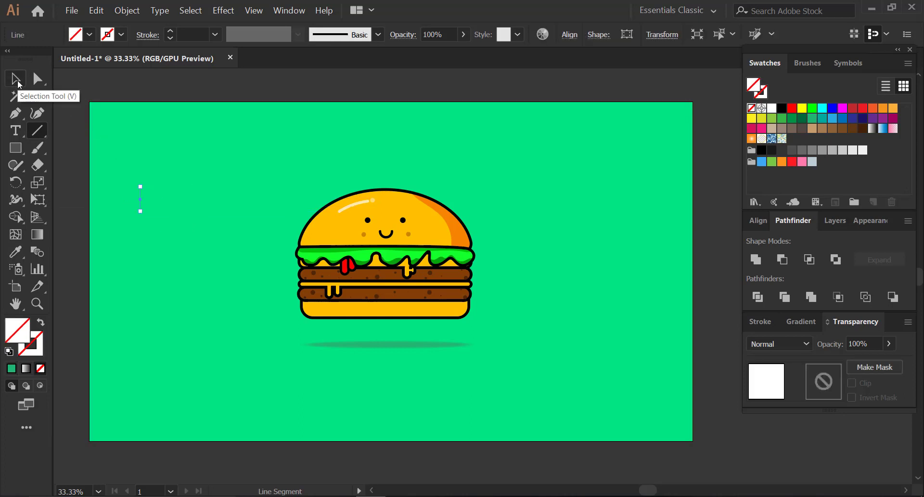
pyautogui.hotkey('ctrl', 'shift', 'a')
pyautogui.hscroll(-5, 285, 203)
pyautogui.click(31, 343)
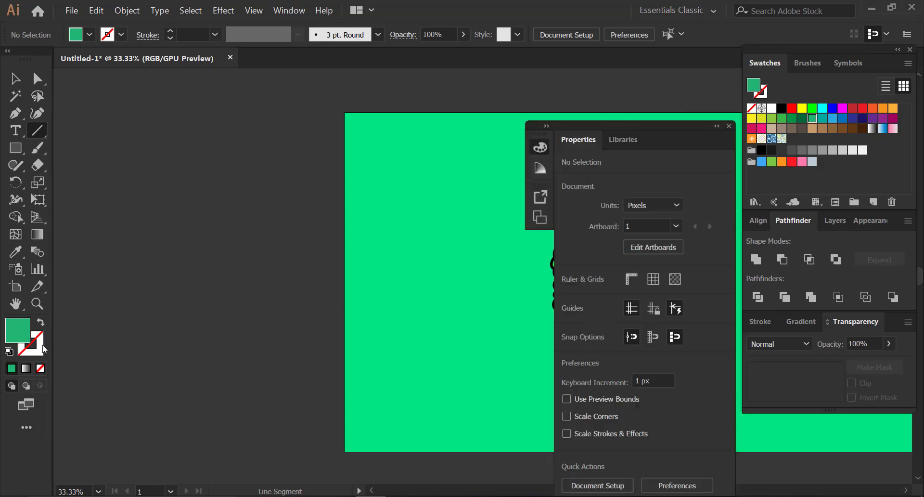
pyautogui.click(540, 146)
pyautogui.click(378, 187)
pyautogui.moveTo(193, 179); pyautogui.dragTo(193, 231)
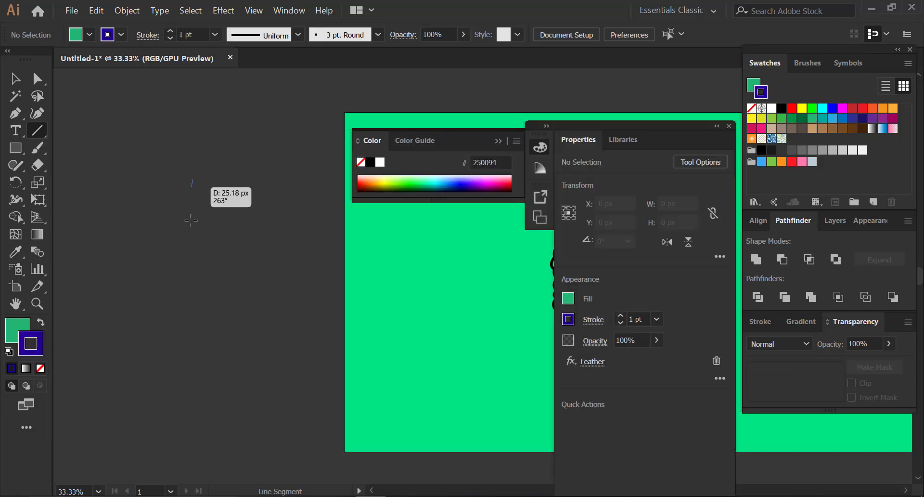
pyautogui.moveTo(160, 200); pyautogui.dragTo(230, 210)
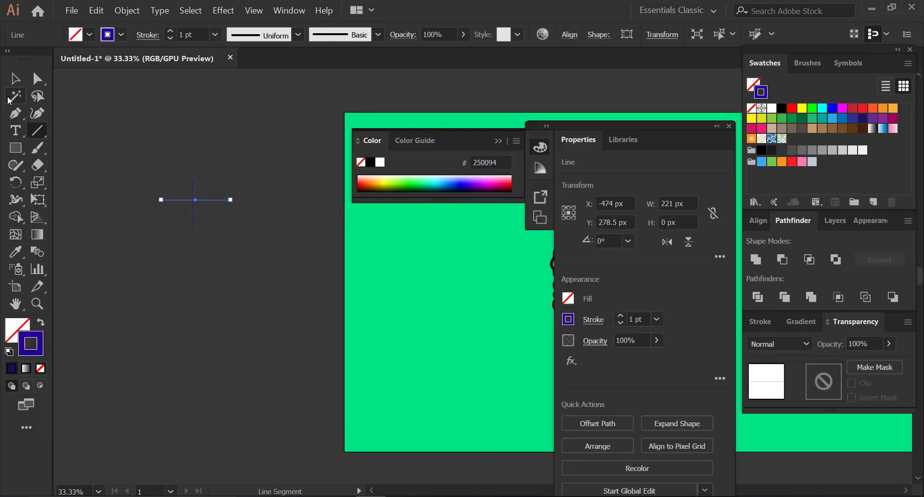
# Give both lines a 7 pt stroke and centre-align them into a cross
pyautogui.press('v')
pyautogui.hotkey('ctrl', 'a')
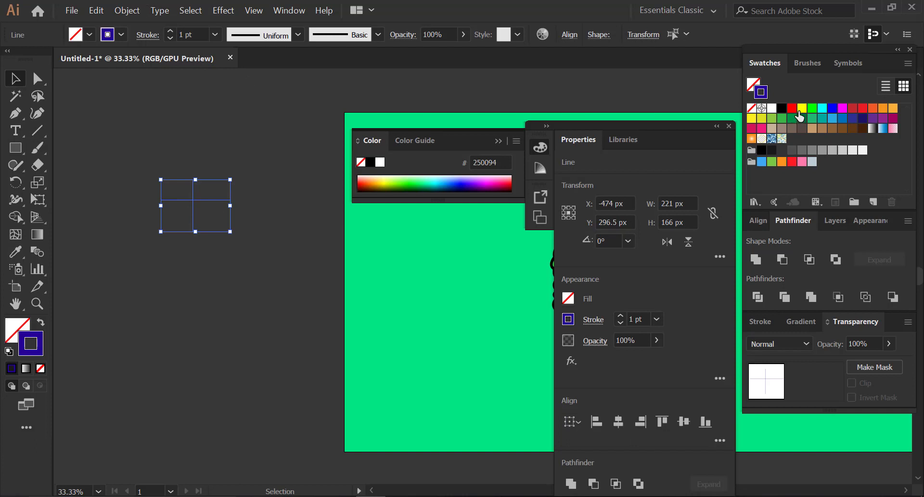
pyautogui.click(802, 108)
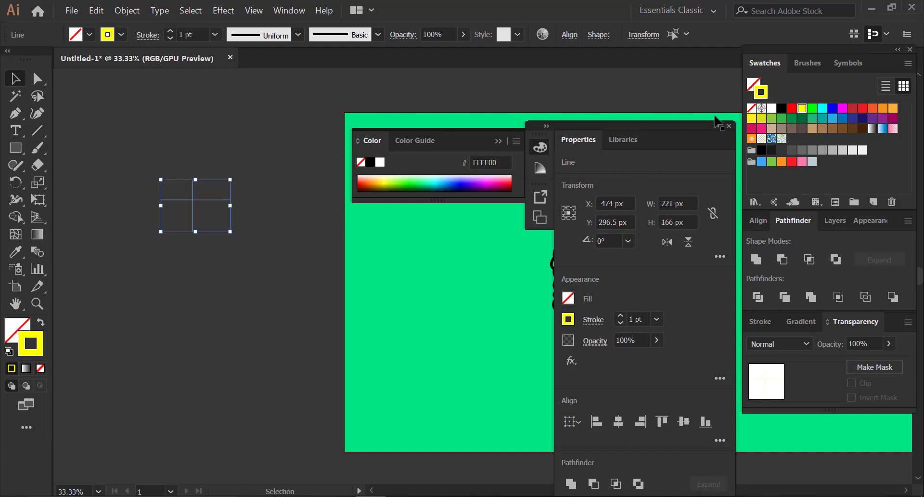
pyautogui.click(216, 35)
pyautogui.click(226, 179)
pyautogui.click(134, 155)
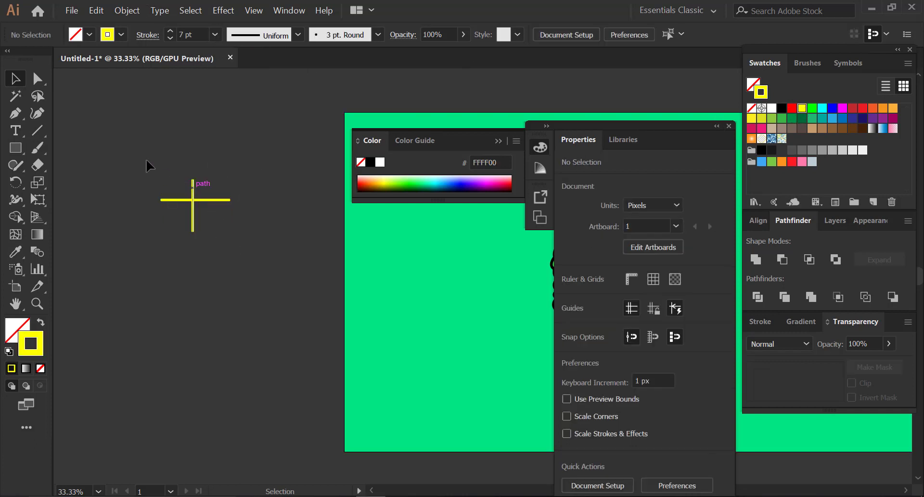
pyautogui.hotkey('ctrl', 'a')
pyautogui.click(570, 35)
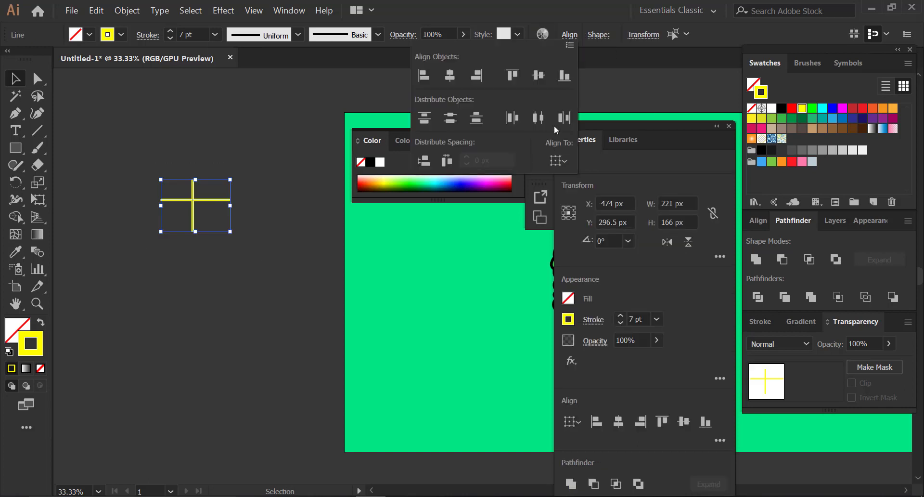
pyautogui.click(538, 75)
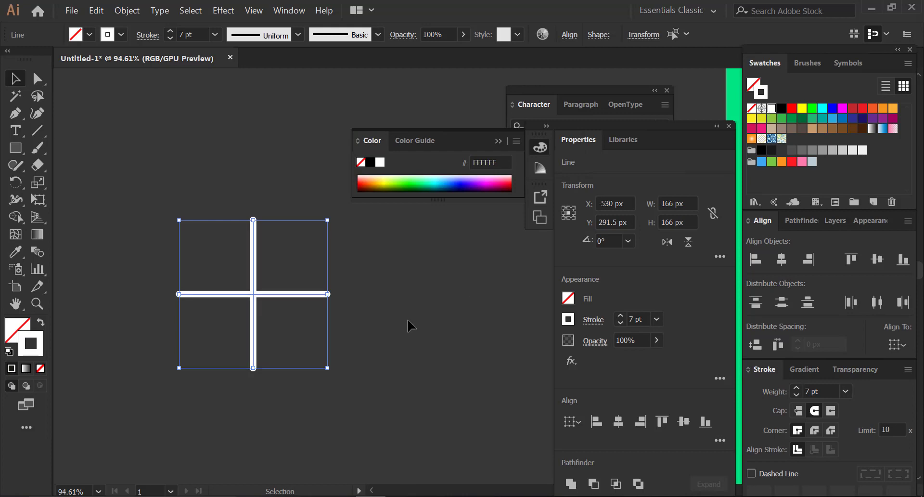
# Duplicate the cross up and to the left, and group the original cross's lines
pyautogui.click(200, 241)
pyautogui.click(253, 293)
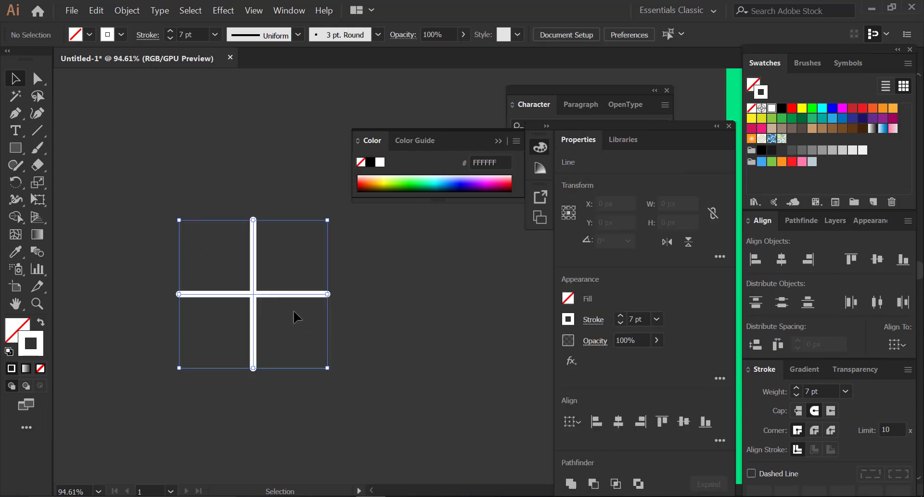
pyautogui.moveTo(253, 289); pyautogui.dragTo(134, 159)
pyautogui.click(252, 289)
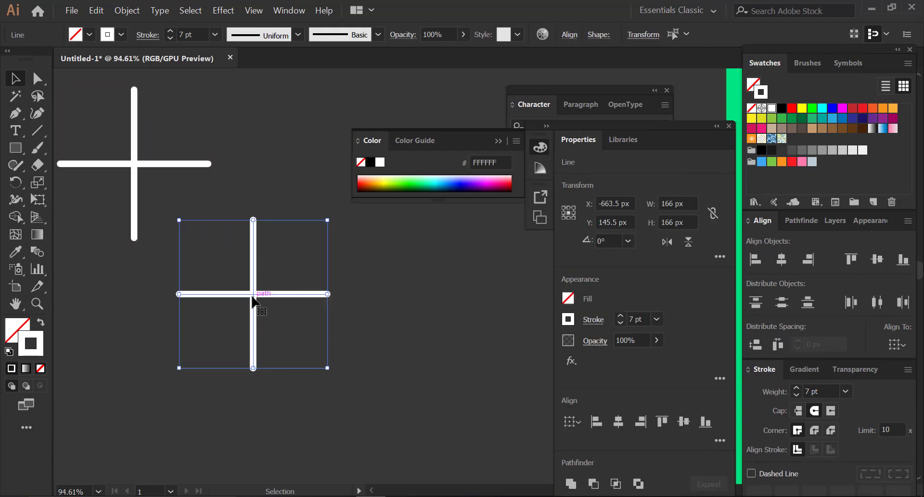
pyautogui.rightClick(251, 298)
pyautogui.click(270, 141)
# Group the second cross's lines and shrink it to a small sparkle
pyautogui.click(322, 330)
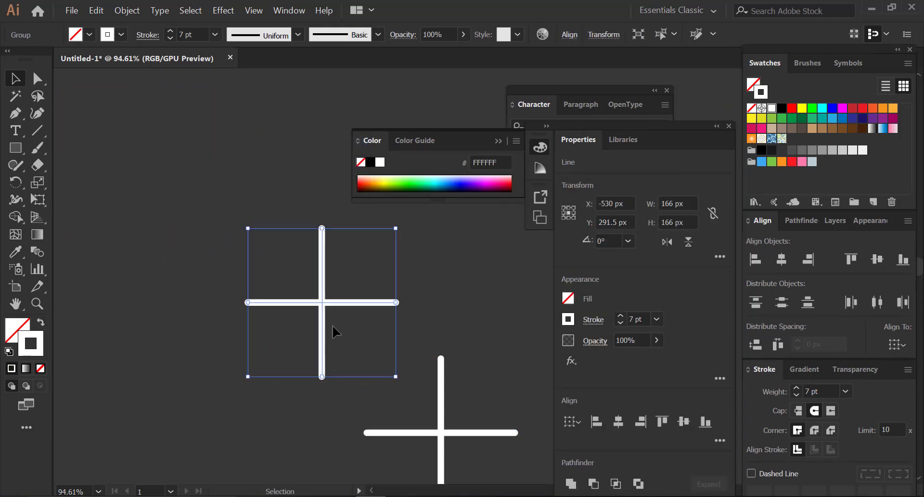
pyautogui.click(204, 299)
pyautogui.moveTo(351, 336); pyautogui.dragTo(313, 292)
pyautogui.rightClick(313, 292)
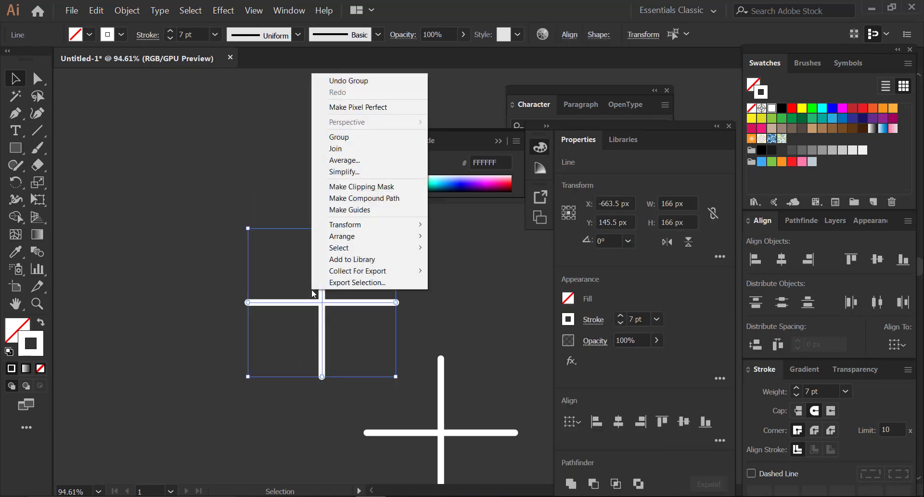
pyautogui.click(338, 137)
pyautogui.moveTo(397, 375); pyautogui.dragTo(288, 270)
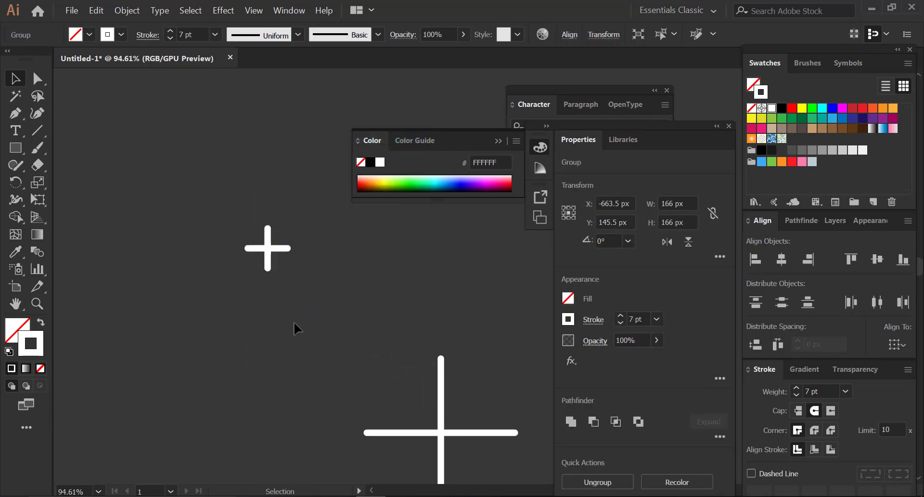
pyautogui.click(294, 322)
# Shrink the large white cross and move it onto the artboard left of the burger
pyautogui.hotkey('ctrl', '-')
pyautogui.hotkey('ctrl', '-')
pyautogui.hscroll(5, 278, 338)
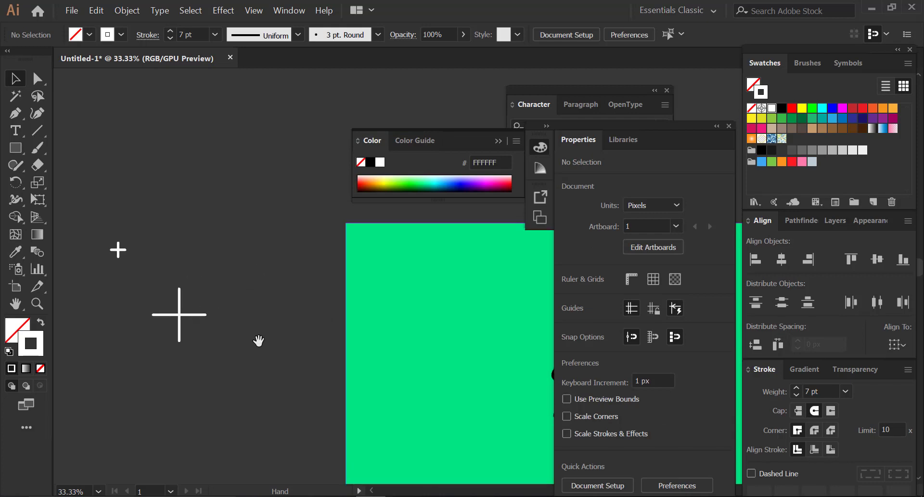
pyautogui.click(728, 126)
pyautogui.click(667, 90)
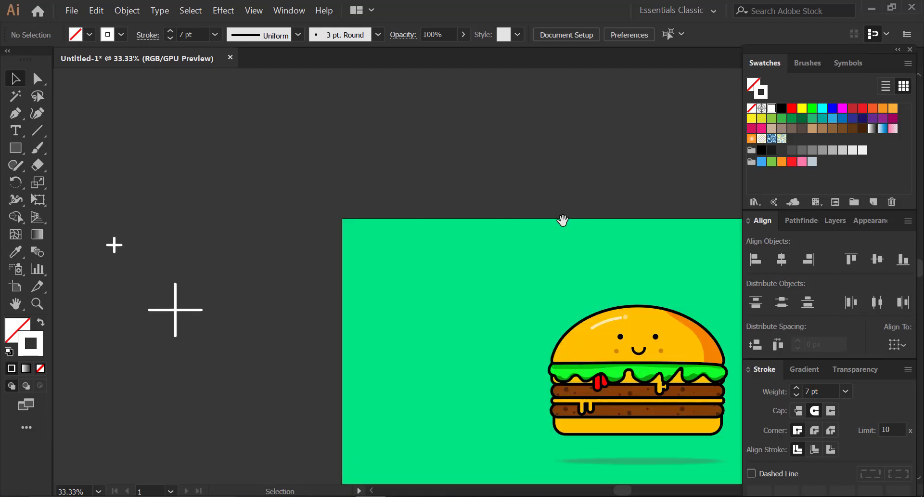
pyautogui.moveTo(561, 217); pyautogui.dragTo(588, 144)
pyautogui.click(197, 219)
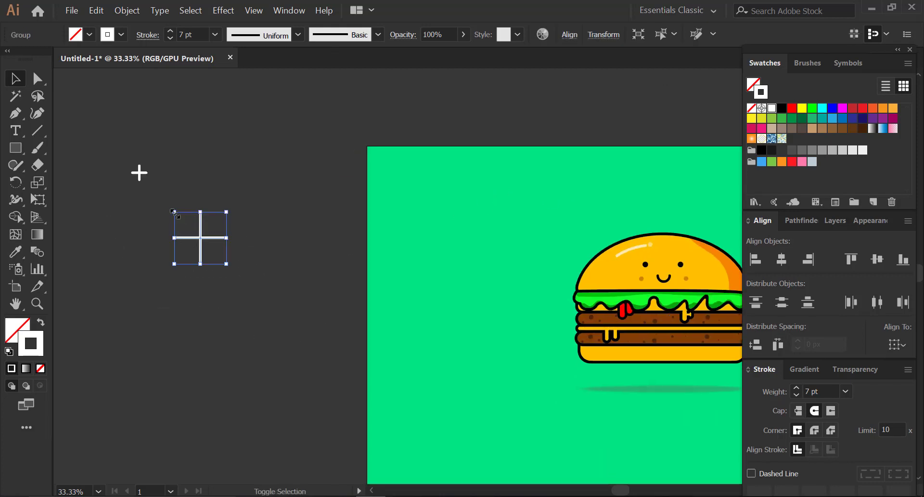
pyautogui.moveTo(174, 211)
pyautogui.mouseDown()
pyautogui.moveTo(208, 245)
pyautogui.moveTo(509, 320)
pyautogui.moveTo(524, 333)
pyautogui.mouseUp()
pyautogui.click(482, 308)
pyautogui.click(262, 270)
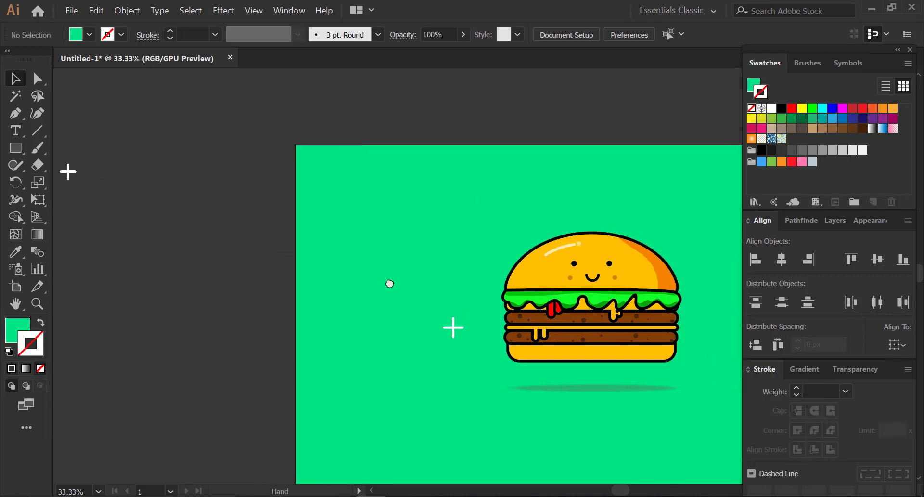
pyautogui.moveTo(126, 173); pyautogui.dragTo(501, 233)
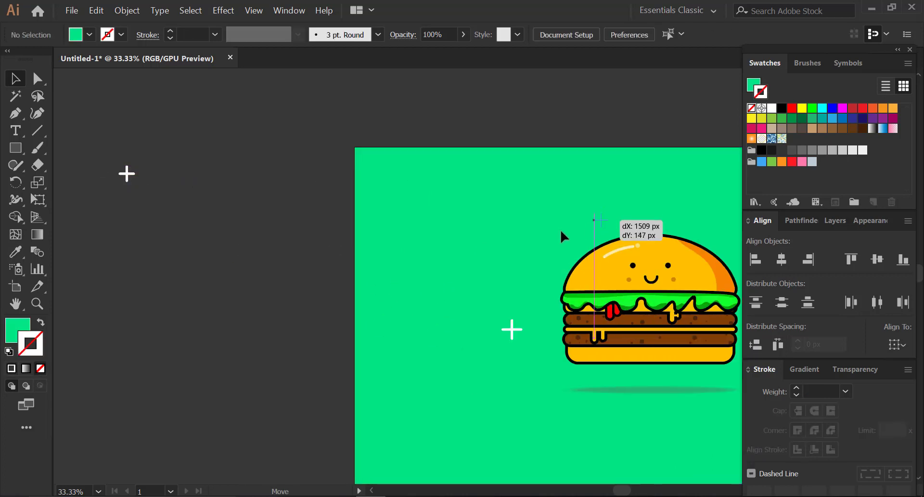
# Adjust the small cross, reposition the larger one, and rotate a copy 45° into an asterisk
pyautogui.moveTo(584, 277); pyautogui.dragTo(469, 263)
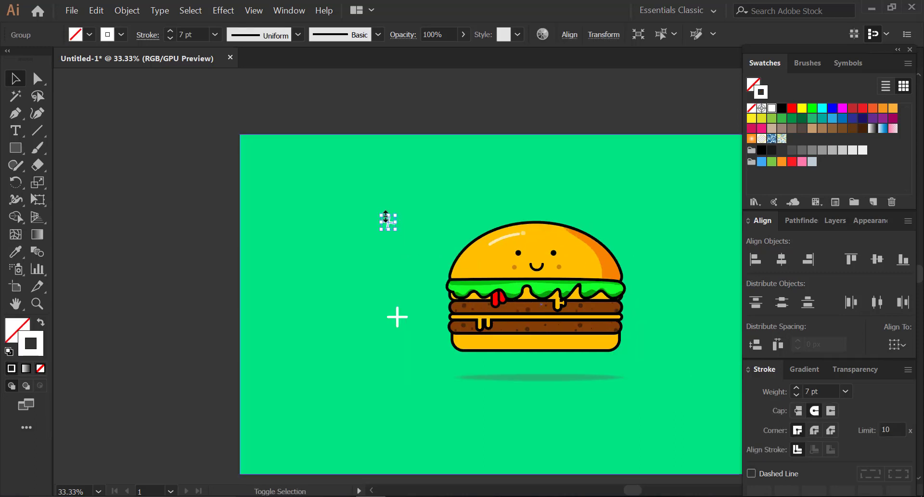
pyautogui.moveTo(381, 215); pyautogui.dragTo(387, 221)
pyautogui.click(218, 241)
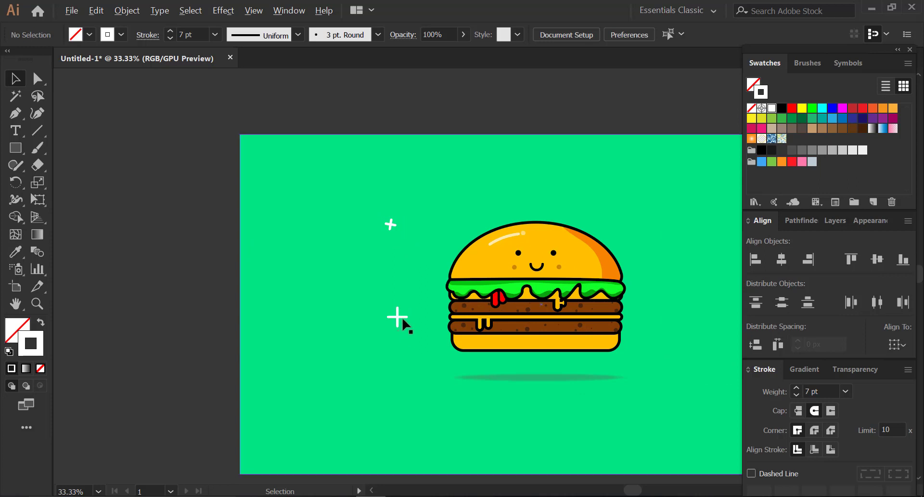
pyautogui.moveTo(407, 323)
pyautogui.mouseDown()
pyautogui.moveTo(566, 255)
pyautogui.moveTo(417, 228)
pyautogui.moveTo(483, 288)
pyautogui.moveTo(501, 275)
pyautogui.mouseUp()
pyautogui.moveTo(530, 226); pyautogui.dragTo(563, 264)
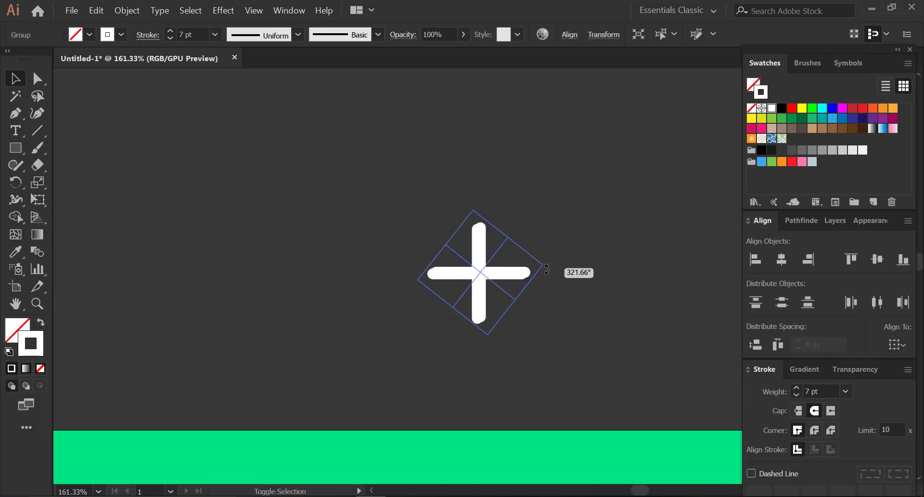
# Select the asterisk sparkle and pan the view toward the burger
pyautogui.click(582, 302)
pyautogui.hotkey('ctrl', 'a')
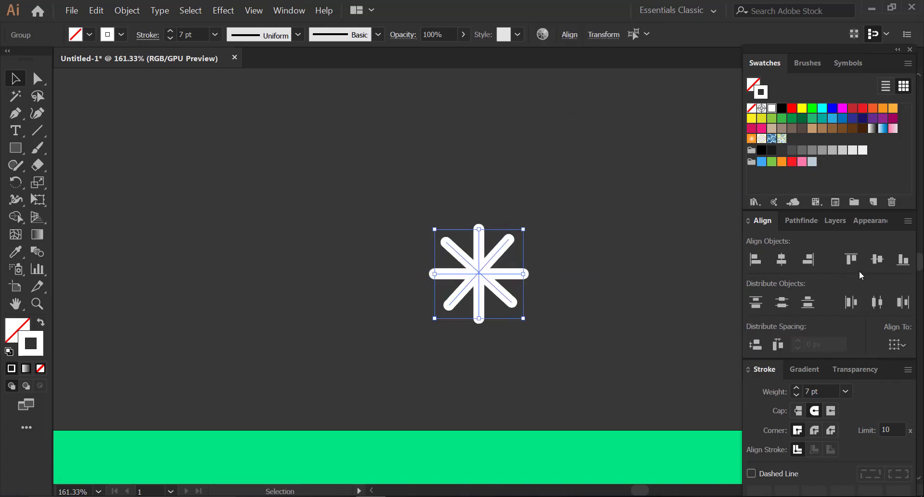
pyautogui.rightClick(494, 286)
pyautogui.click(624, 291)
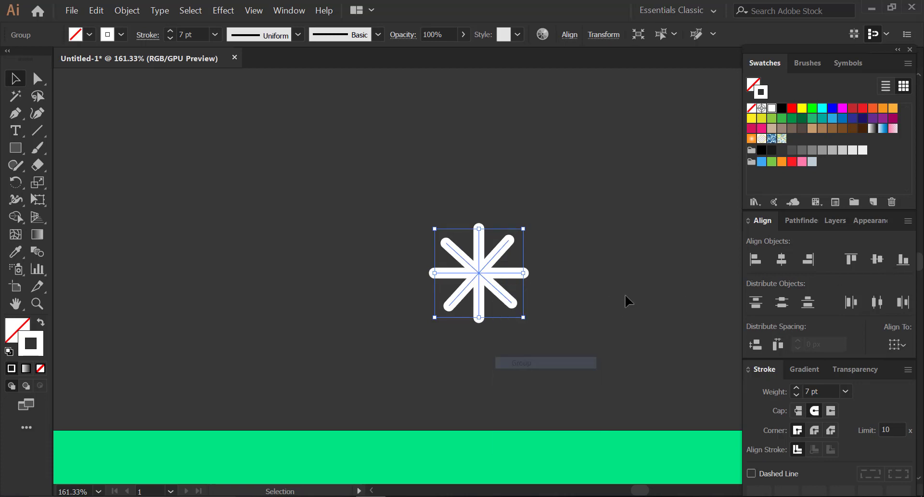
pyautogui.click(625, 291)
pyautogui.moveTo(610, 388); pyautogui.dragTo(516, 348)
pyautogui.scroll(-2, 516, 348)
pyautogui.scroll(-2, 515, 347)
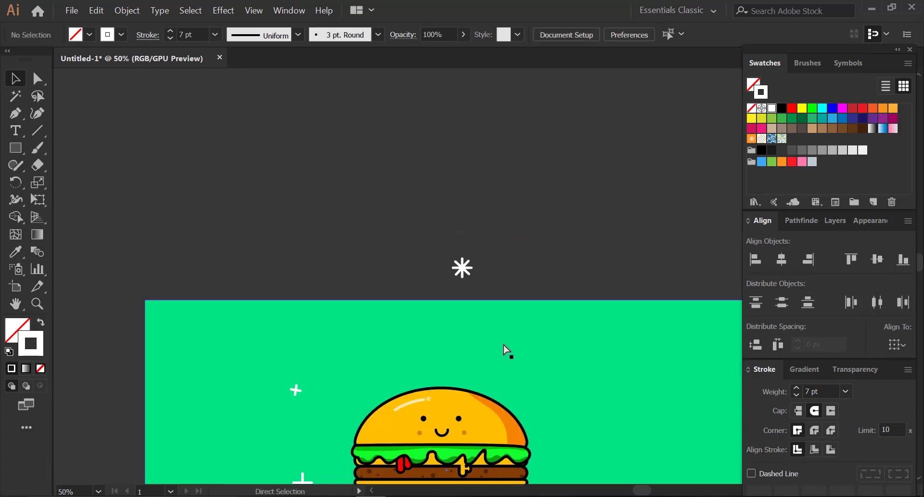
pyautogui.scroll(-2, 505, 351)
pyautogui.scroll(1, 496, 354)
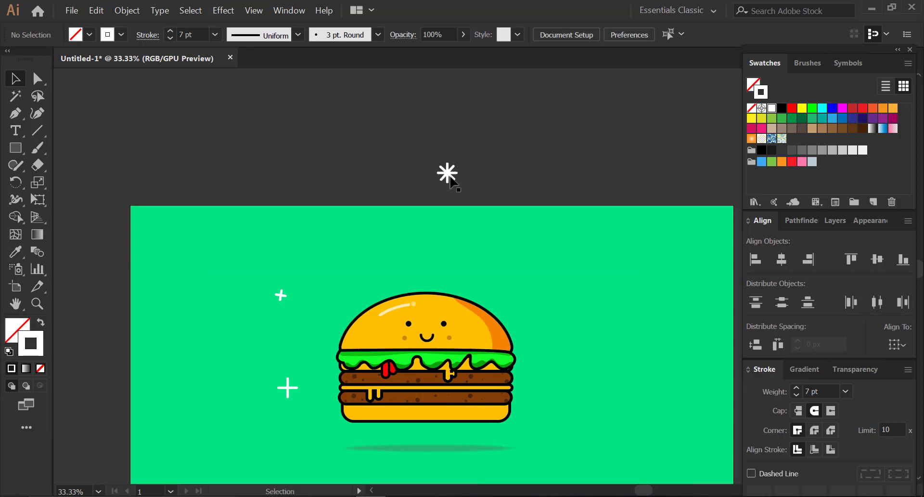
# Move the asterisk sparkle down near the burger and nudge the sparkles into place
pyautogui.moveTo(450, 178); pyautogui.dragTo(372, 276)
pyautogui.click(411, 200)
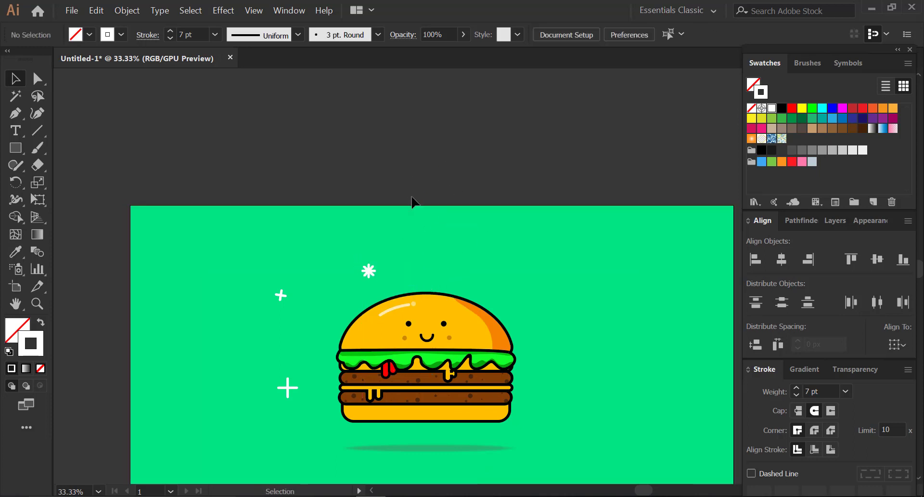
pyautogui.moveTo(412, 200); pyautogui.dragTo(401, 168)
pyautogui.moveTo(295, 269); pyautogui.dragTo(533, 295)
# Zoom in and duplicate the small cross to the burger's lower right
pyautogui.scroll(2, 533, 296)
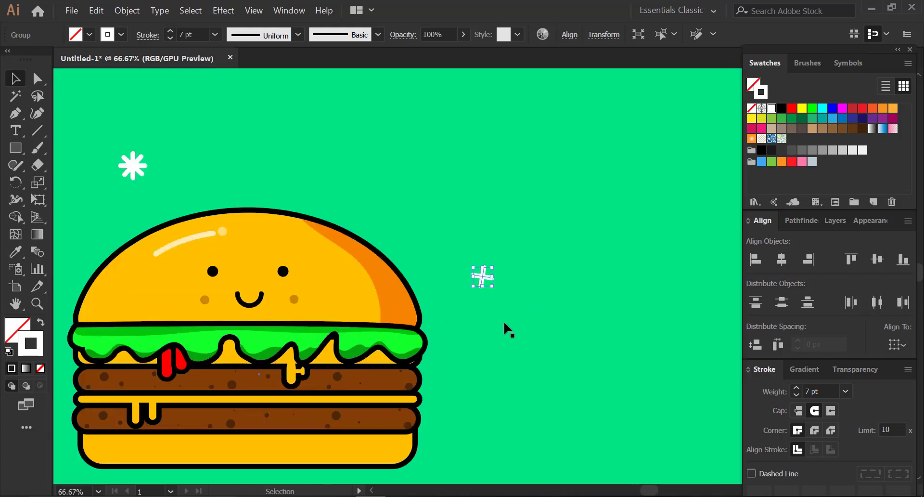
pyautogui.moveTo(504, 326); pyautogui.dragTo(681, 263)
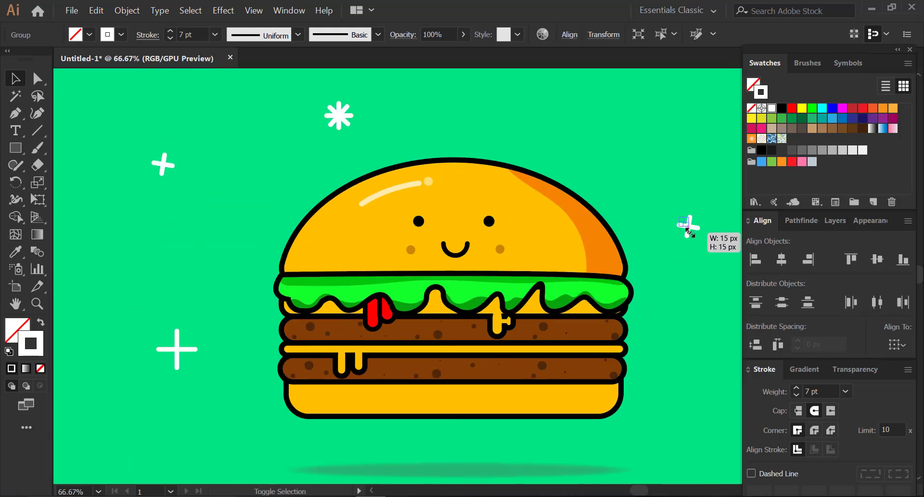
pyautogui.click(180, 375)
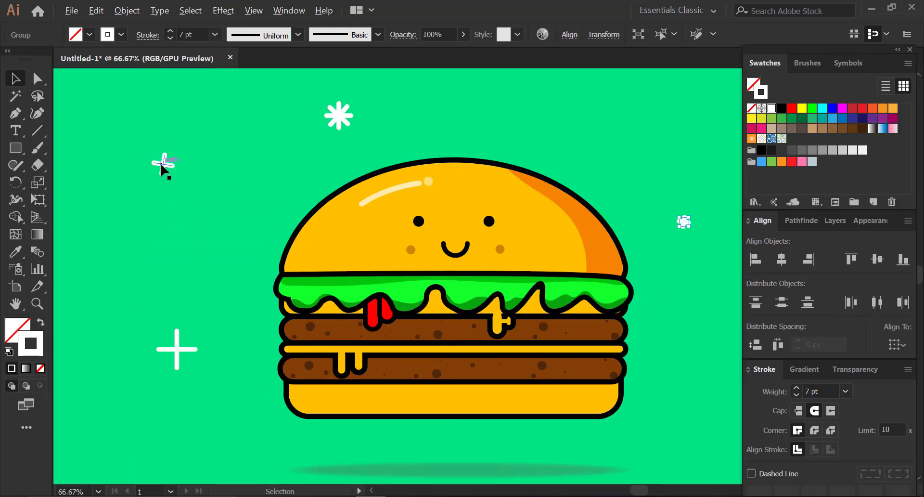
pyautogui.moveTo(164, 166)
pyautogui.mouseDown()
pyautogui.moveTo(684, 368)
pyautogui.moveTo(447, 373)
pyautogui.moveTo(482, 366)
pyautogui.mouseUp()
pyautogui.hscroll(-1, 476, 384)
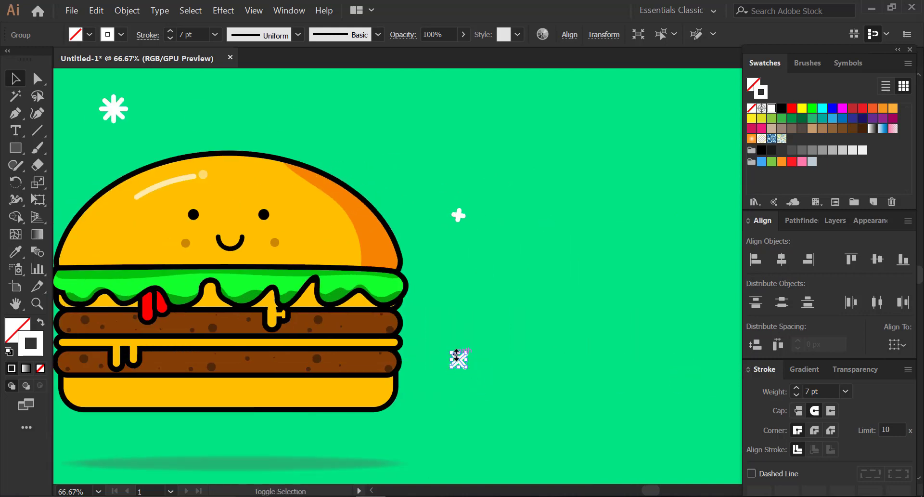
pyautogui.hscroll(-3, 555, 351)
pyautogui.scroll(1, 555, 351)
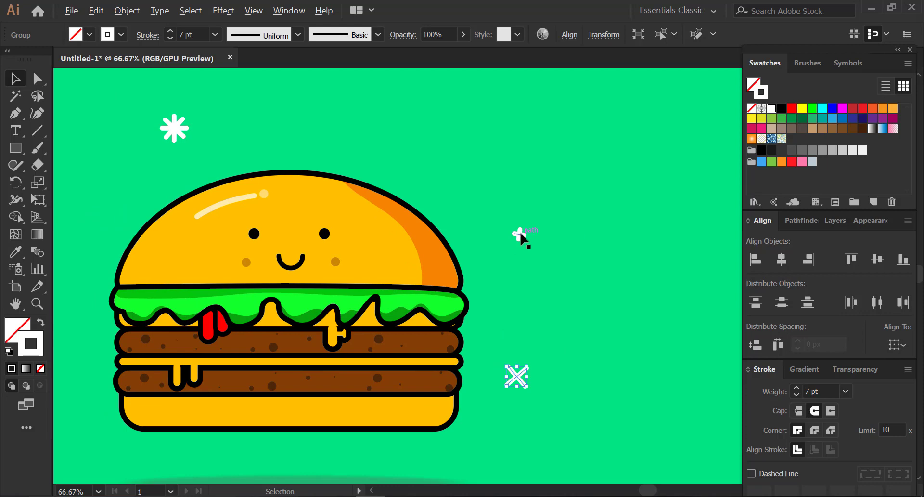
# Copy the white cross further down and zoom in around the copy
pyautogui.moveTo(519, 235); pyautogui.dragTo(526, 330)
pyautogui.moveTo(501, 303)
pyautogui.mouseDown()
pyautogui.moveTo(552, 338)
pyautogui.moveTo(372, 101)
pyautogui.mouseUp()
pyautogui.scroll(1, 540, 313)
pyautogui.scroll(5, 530, 202)
pyautogui.hscroll(-10, 530, 202)
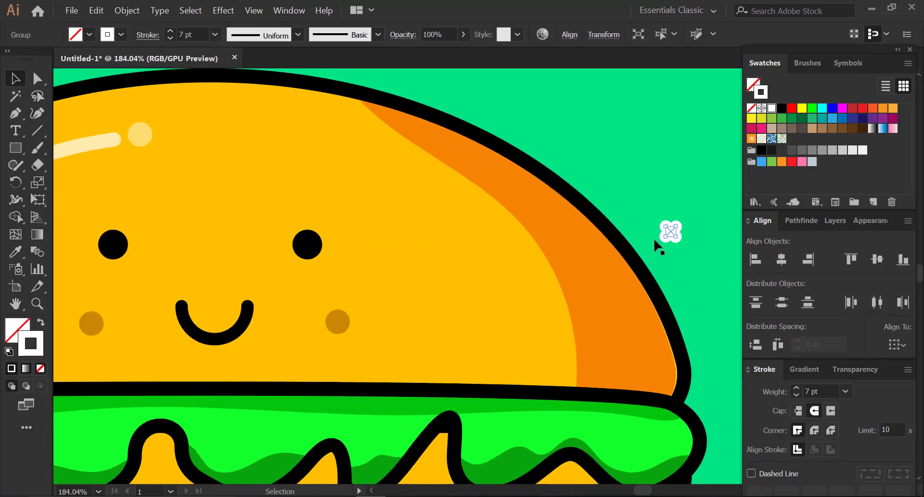
pyautogui.scroll(-5, 670, 233)
# Place a small white sparkle copy beside the bun, setting its stroke to 5 pt, then 3 pt
pyautogui.click(624, 268)
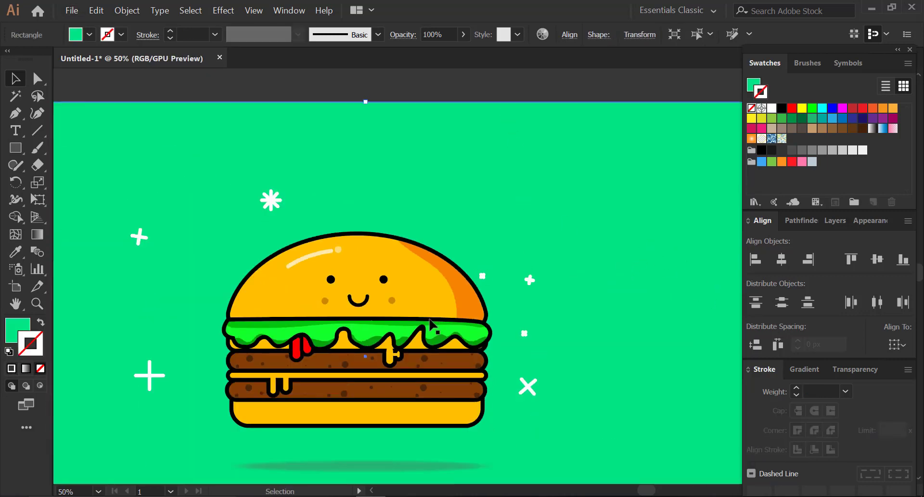
pyautogui.moveTo(595, 264); pyautogui.dragTo(594, 263)
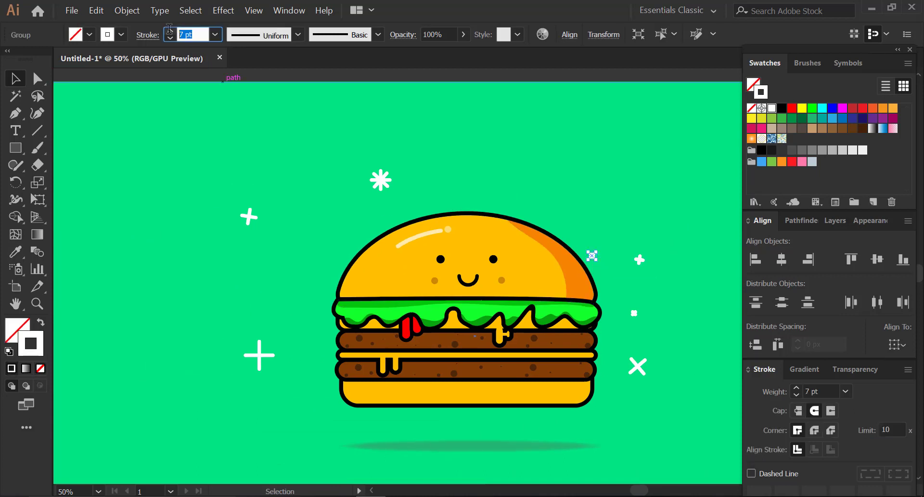
pyautogui.write('5')
pyautogui.press('Return')
pyautogui.click(625, 253)
pyautogui.click(594, 265)
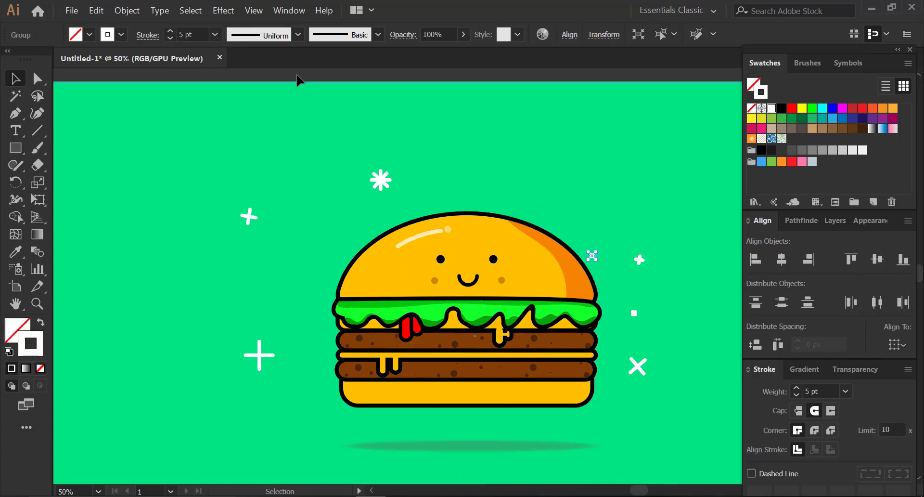
pyautogui.write('3')
pyautogui.press('Return')
# Move the small sparkle to the top edge of the bun, then view the whole artboard
pyautogui.moveTo(592, 255); pyautogui.dragTo(633, 305)
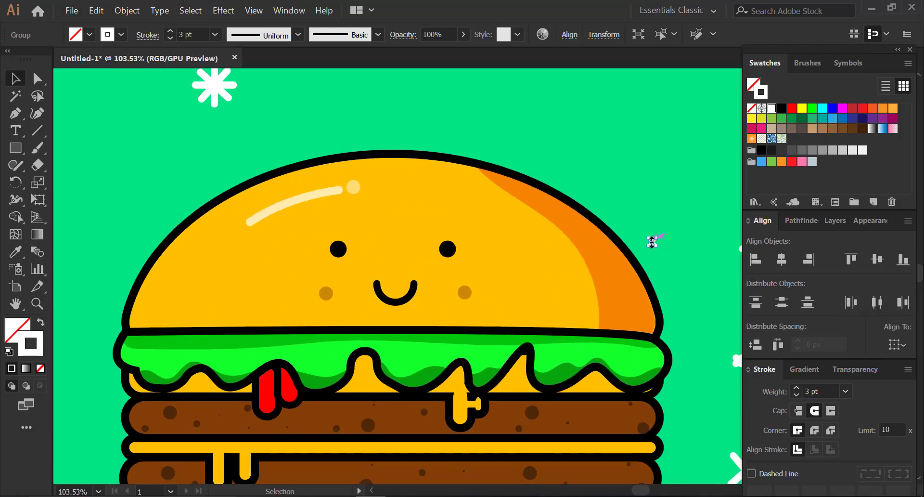
pyautogui.moveTo(636, 239)
pyautogui.mouseDown()
pyautogui.moveTo(676, 286)
pyautogui.moveTo(393, 218)
pyautogui.mouseUp()
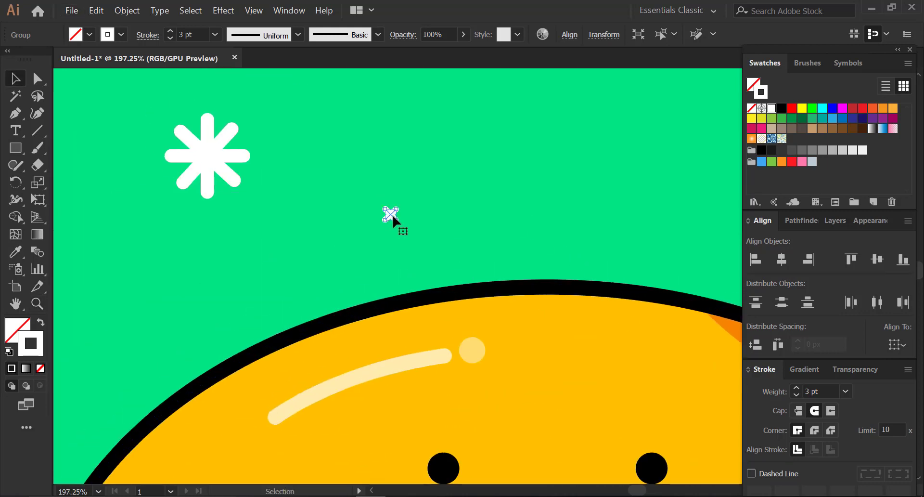
pyautogui.click(397, 240)
pyautogui.scroll(-3, 423, 309)
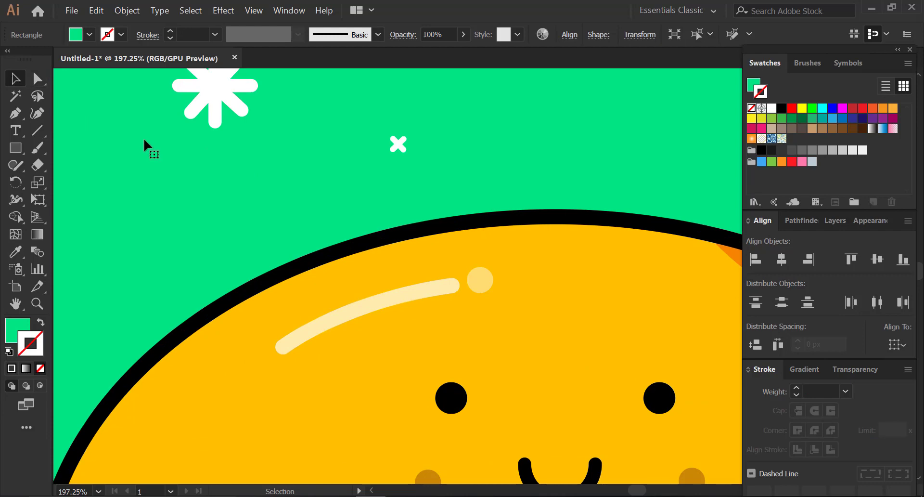
pyautogui.hotkey('ctrl', '-')
pyautogui.hotkey('ctrl', '-')
pyautogui.hotkey('ctrl', '-')
pyautogui.hotkey('ctrl', '-')
pyautogui.hotkey('ctrl', '-')
pyautogui.hotkey('ctrl', '-')
pyautogui.hotkey('ctrl', 'shift', 'a')
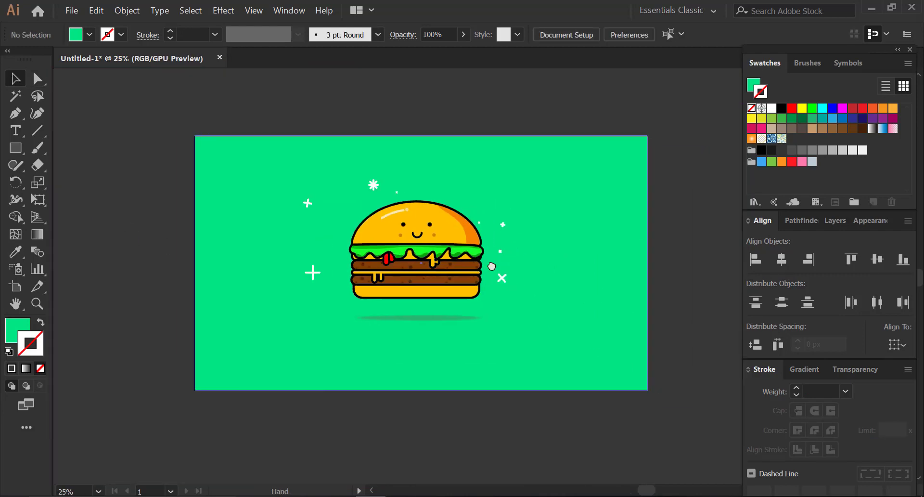
# Group the burger artwork and centre it on the artboard using Align To Artboard
pyautogui.moveTo(547, 217); pyautogui.dragTo(94, 357)
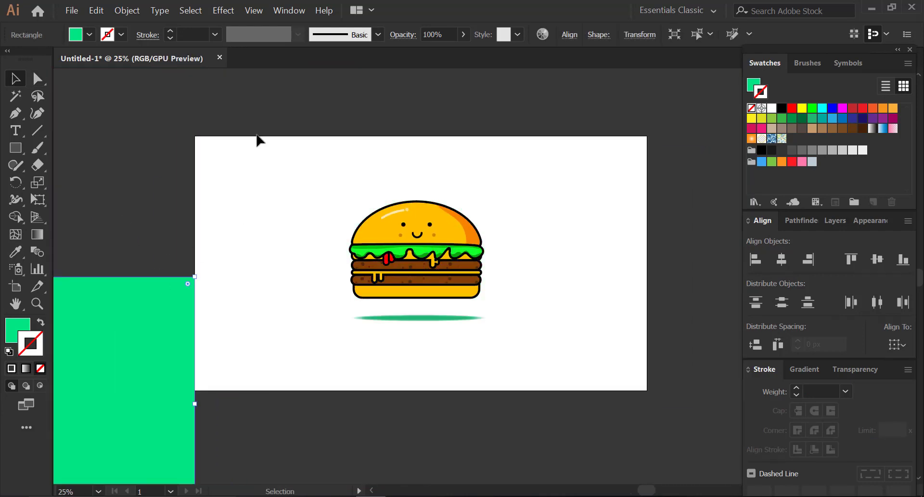
pyautogui.click(417, 276)
pyautogui.rightClick(417, 276)
pyautogui.click(444, 354)
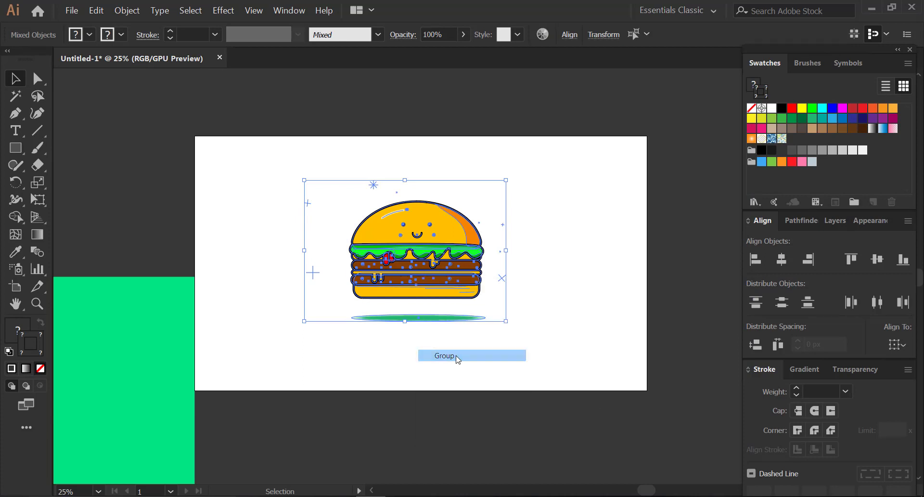
pyautogui.click(570, 35)
pyautogui.click(560, 160)
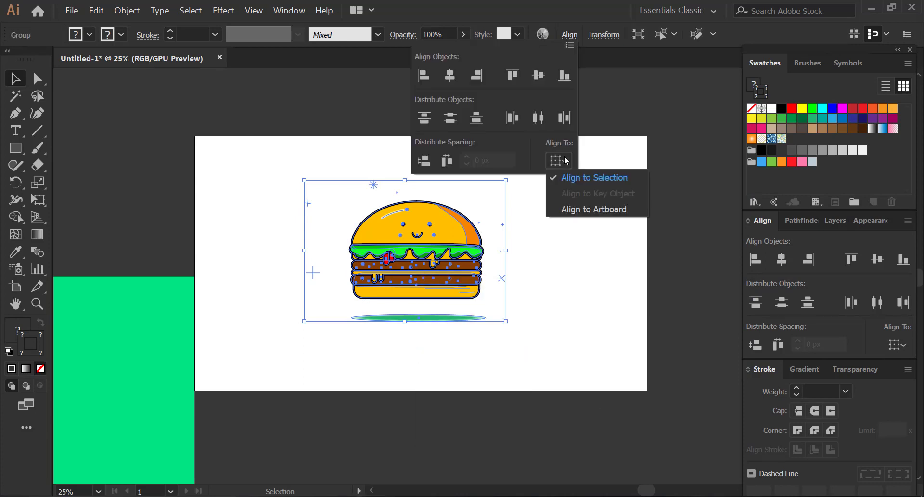
pyautogui.click(583, 215)
pyautogui.click(538, 80)
pyautogui.click(450, 76)
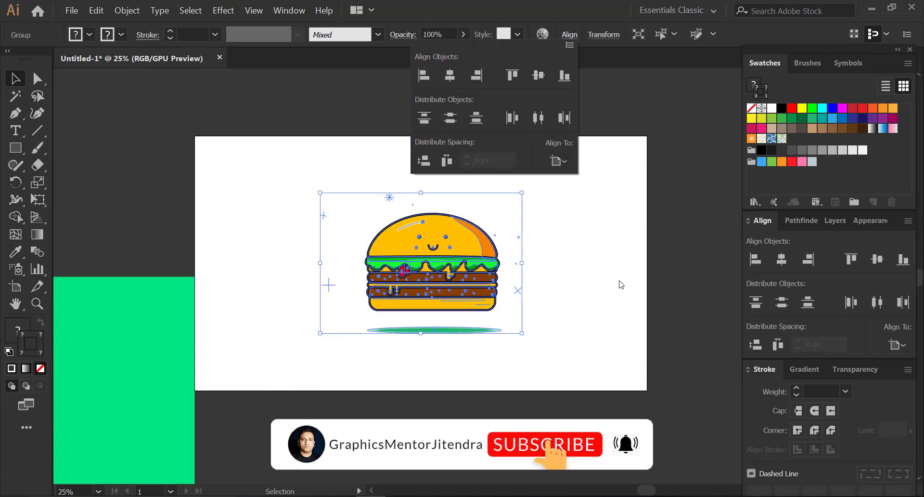
# Centre the green background rectangle horizontally and vertically on the artboard
pyautogui.click(181, 334)
pyautogui.click(782, 259)
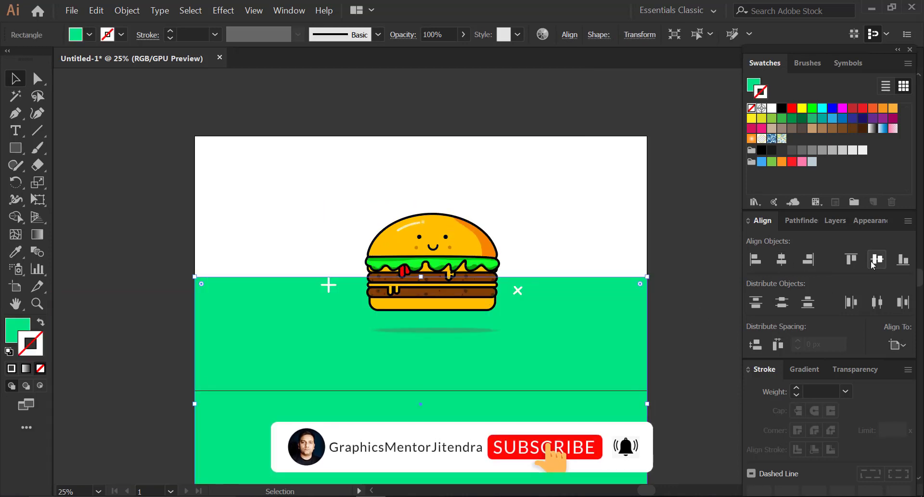
pyautogui.click(878, 259)
pyautogui.click(683, 256)
# Scale the burger group up proportionally twice, re-centring it on the artboard each time
pyautogui.click(482, 260)
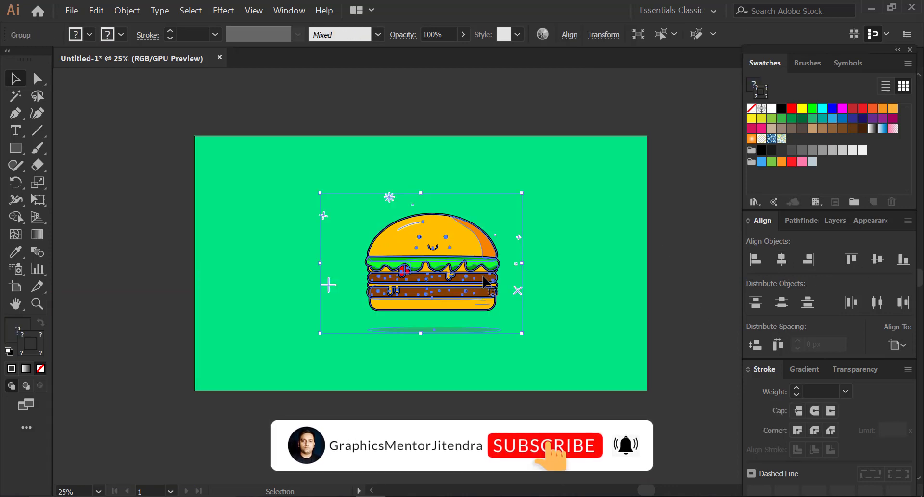
pyautogui.moveTo(522, 191); pyautogui.dragTo(565, 160)
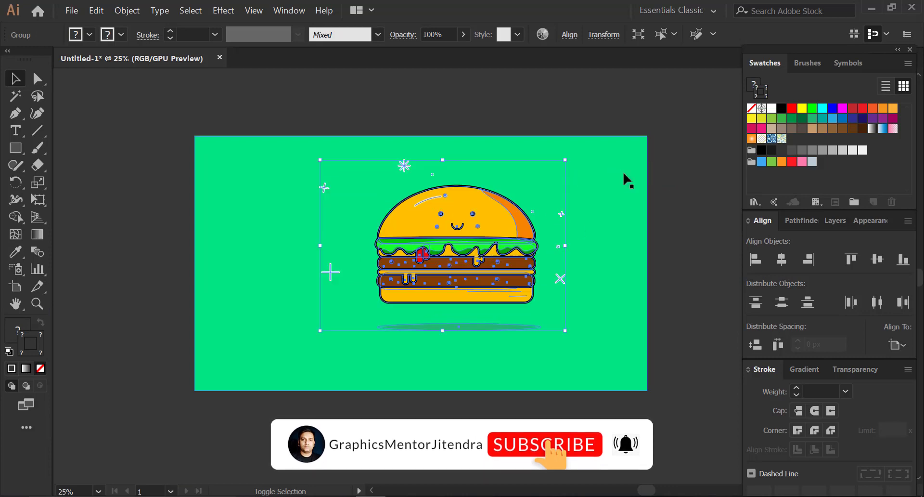
pyautogui.click(782, 259)
pyautogui.click(877, 259)
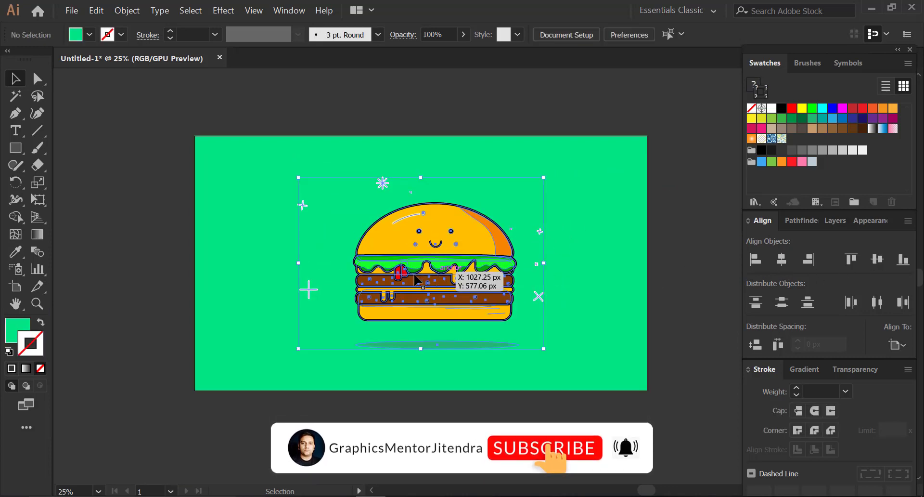
pyautogui.moveTo(299, 350); pyautogui.dragTo(255, 370)
pyautogui.click(877, 259)
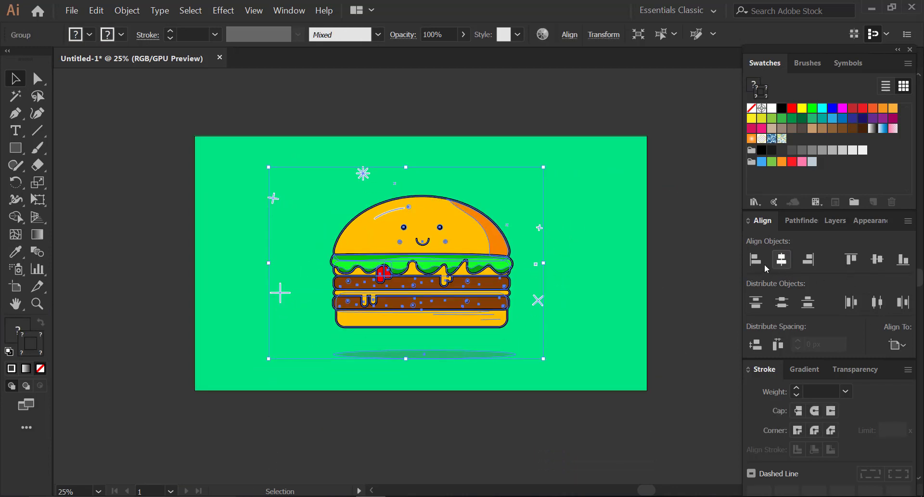
pyautogui.click(782, 259)
pyautogui.click(693, 287)
# Nudge the burger group up slightly and ungroup it
pyautogui.moveTo(481, 285); pyautogui.dragTo(481, 282)
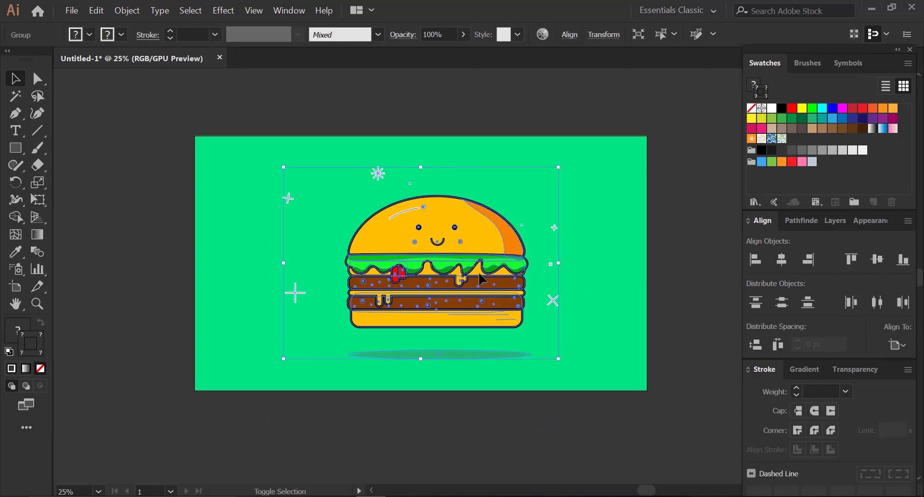
pyautogui.click(705, 283)
pyautogui.rightClick(491, 258)
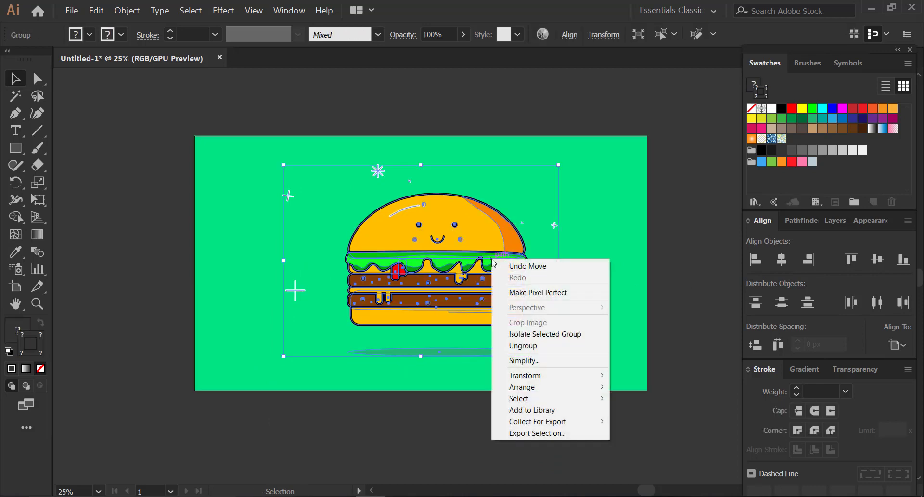
pyautogui.click(592, 341)
pyautogui.click(592, 340)
# Duplicate the white asterisk sparkle to the right and shrink the copy
pyautogui.click(379, 173)
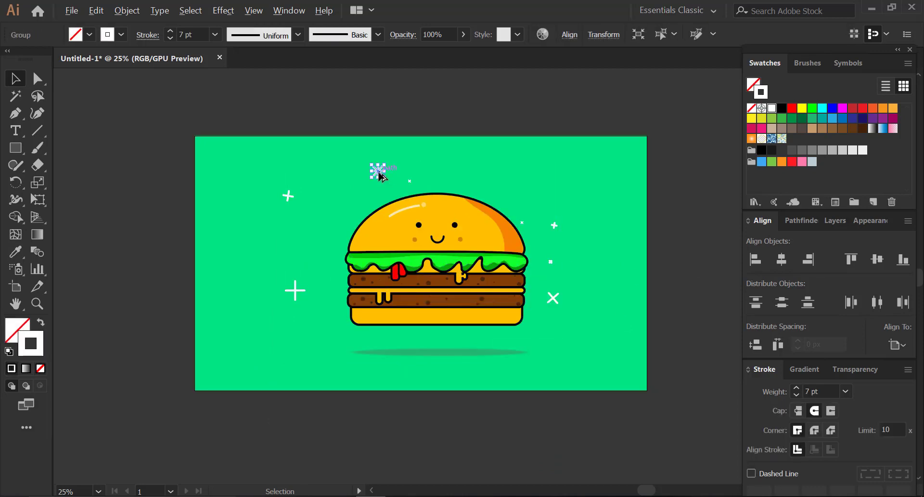
pyautogui.moveTo(518, 208)
pyautogui.mouseDown()
pyautogui.moveTo(525, 194)
pyautogui.moveTo(565, 249)
pyautogui.mouseUp()
pyautogui.press('z')
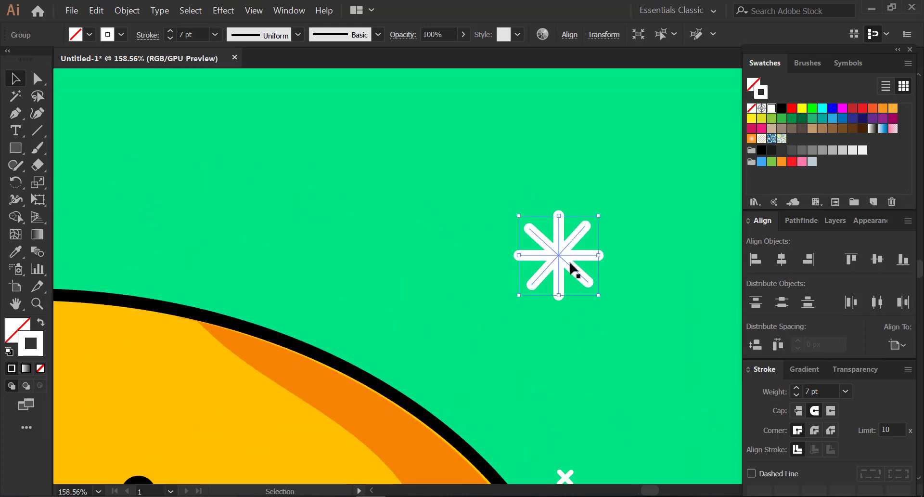
pyautogui.moveTo(598, 216); pyautogui.dragTo(541, 258)
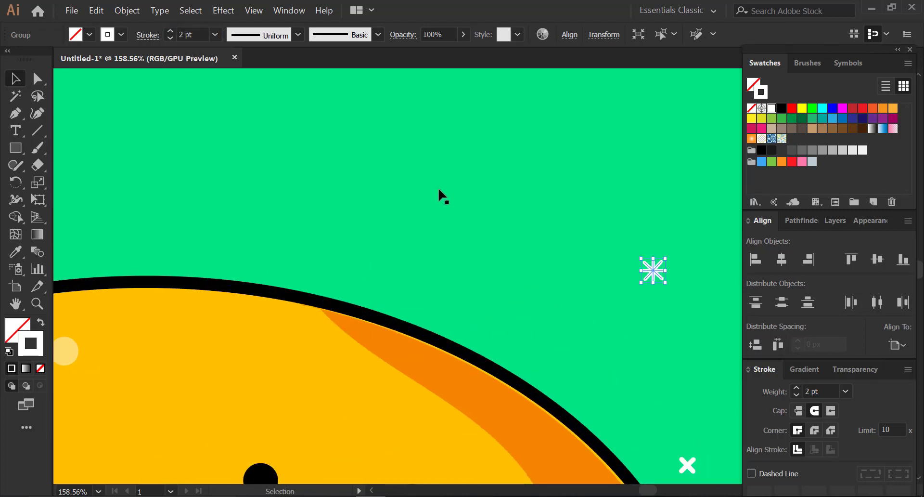
# Shrink the asterisk into a small 4 pt sparkle above the bun
pyautogui.click(331, 225)
pyautogui.moveTo(330, 225); pyautogui.dragTo(549, 275)
pyautogui.click(357, 219)
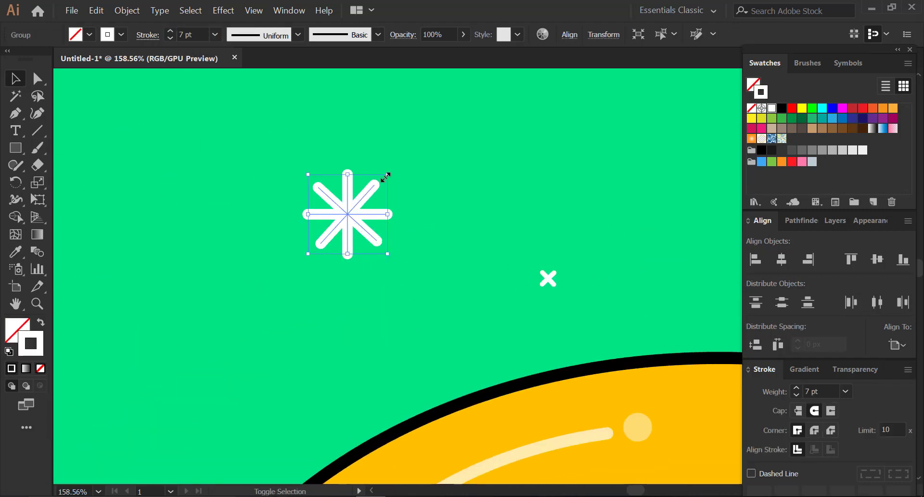
pyautogui.moveTo(382, 177); pyautogui.dragTo(342, 220)
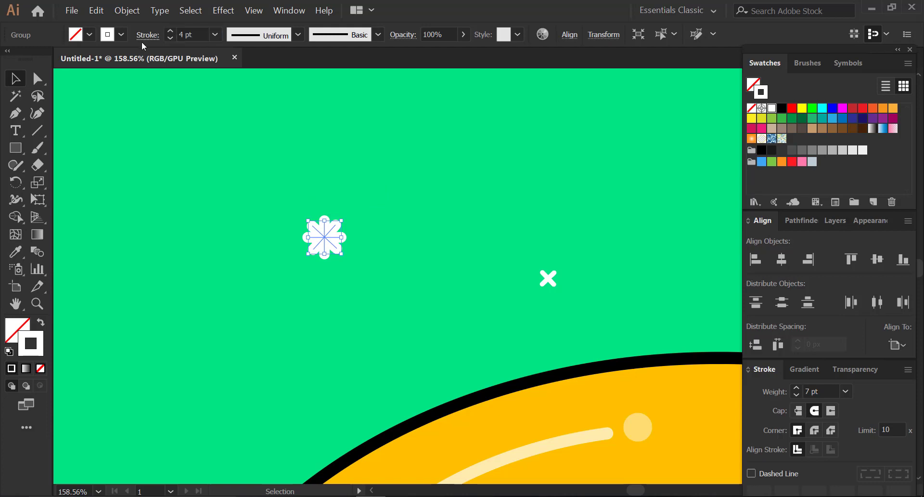